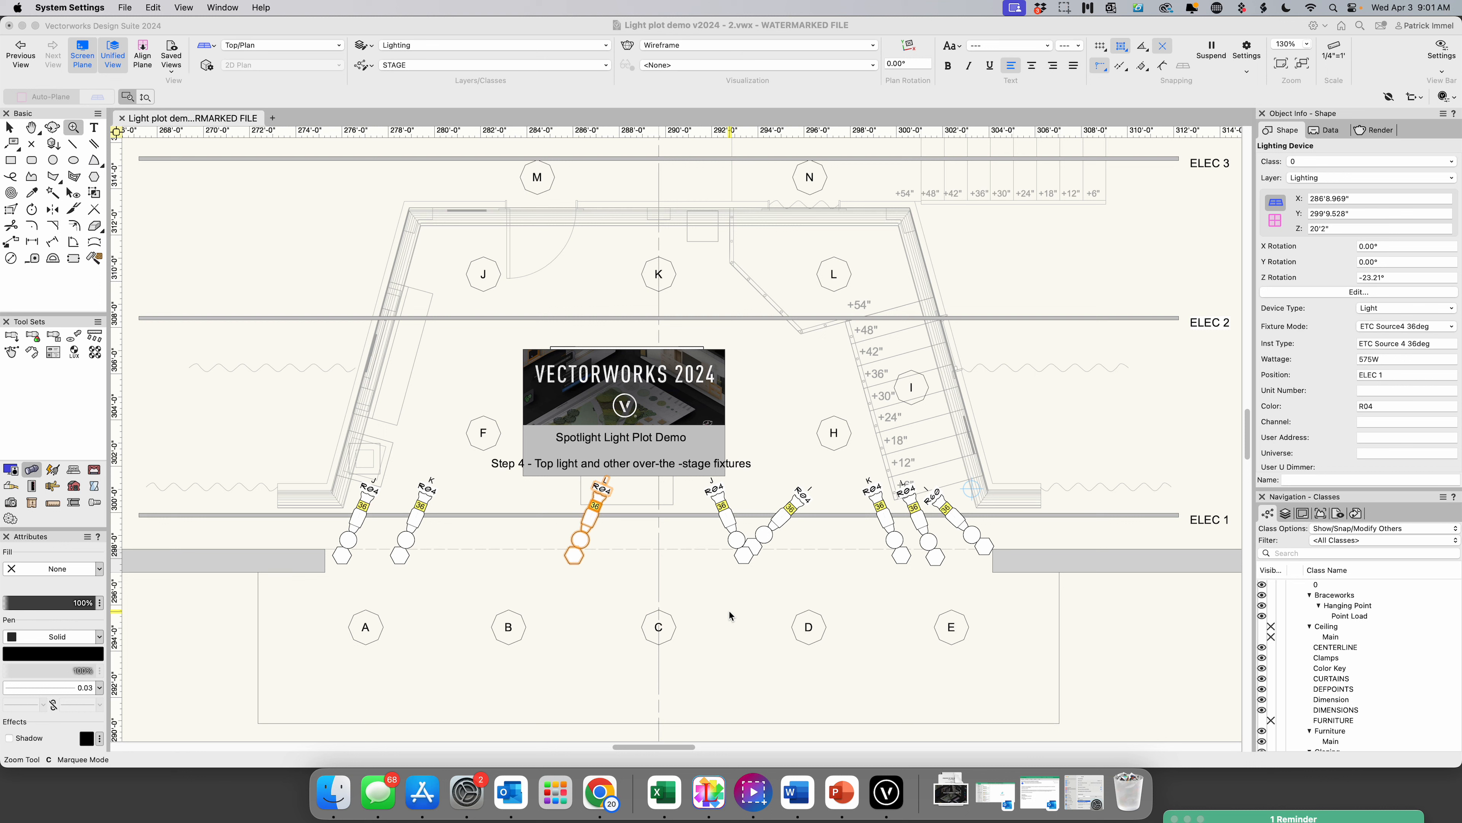
# - Delete the Vectorworks 2024 demo title graphic covering the sofa in the middle of the plan
pyautogui.click(687, 409)
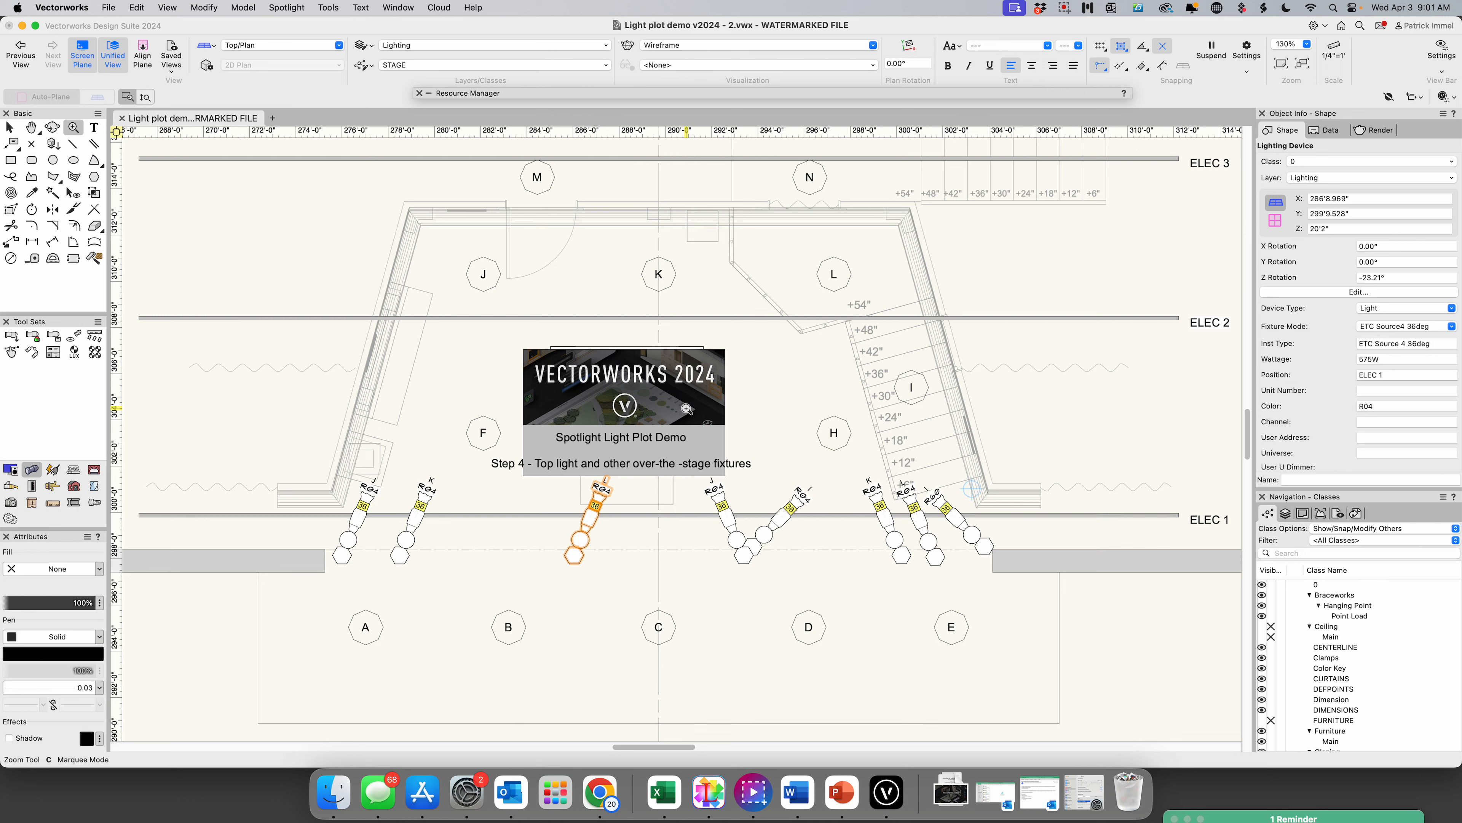
pyautogui.click(9, 127)
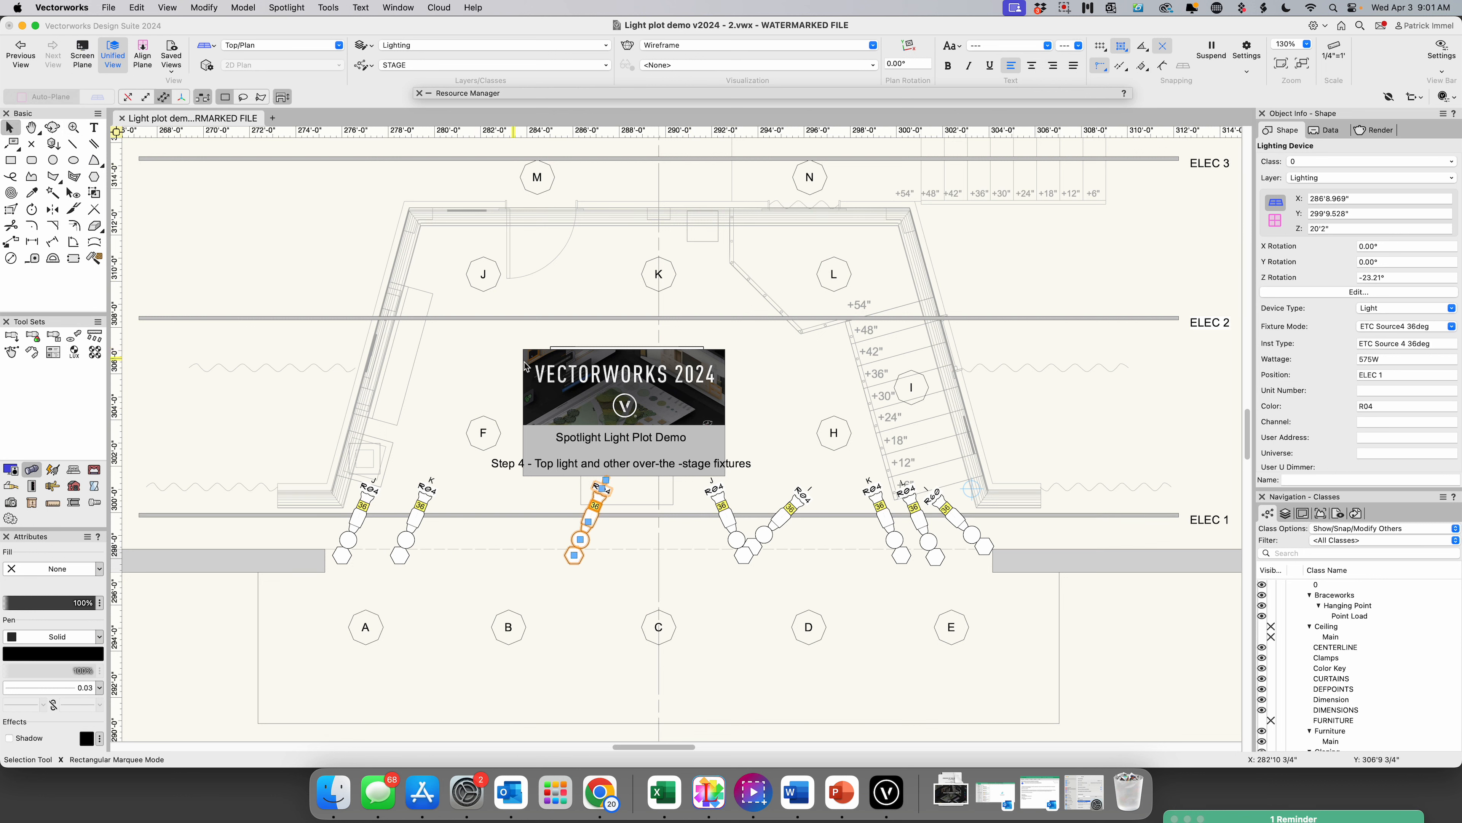
pyautogui.click(685, 390)
pyautogui.press('Delete')
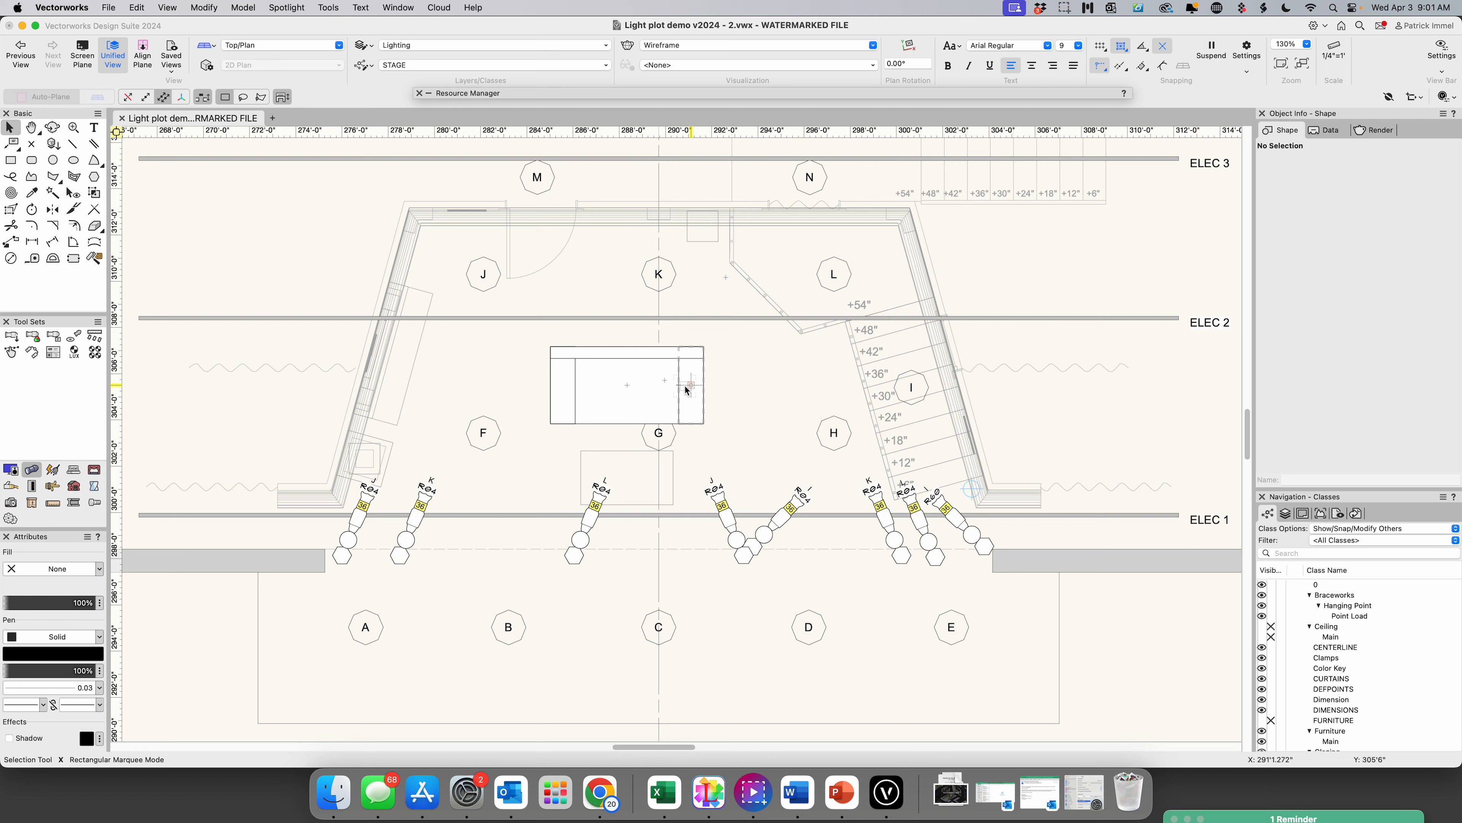
# - Choose the Light Instr ETC Source 4 PAR NSP symbol from the ETC Source 4 favorites for the Lighting Device tool
pyautogui.moveTo(686, 389)
pyautogui.scroll(-2, 510, 510)
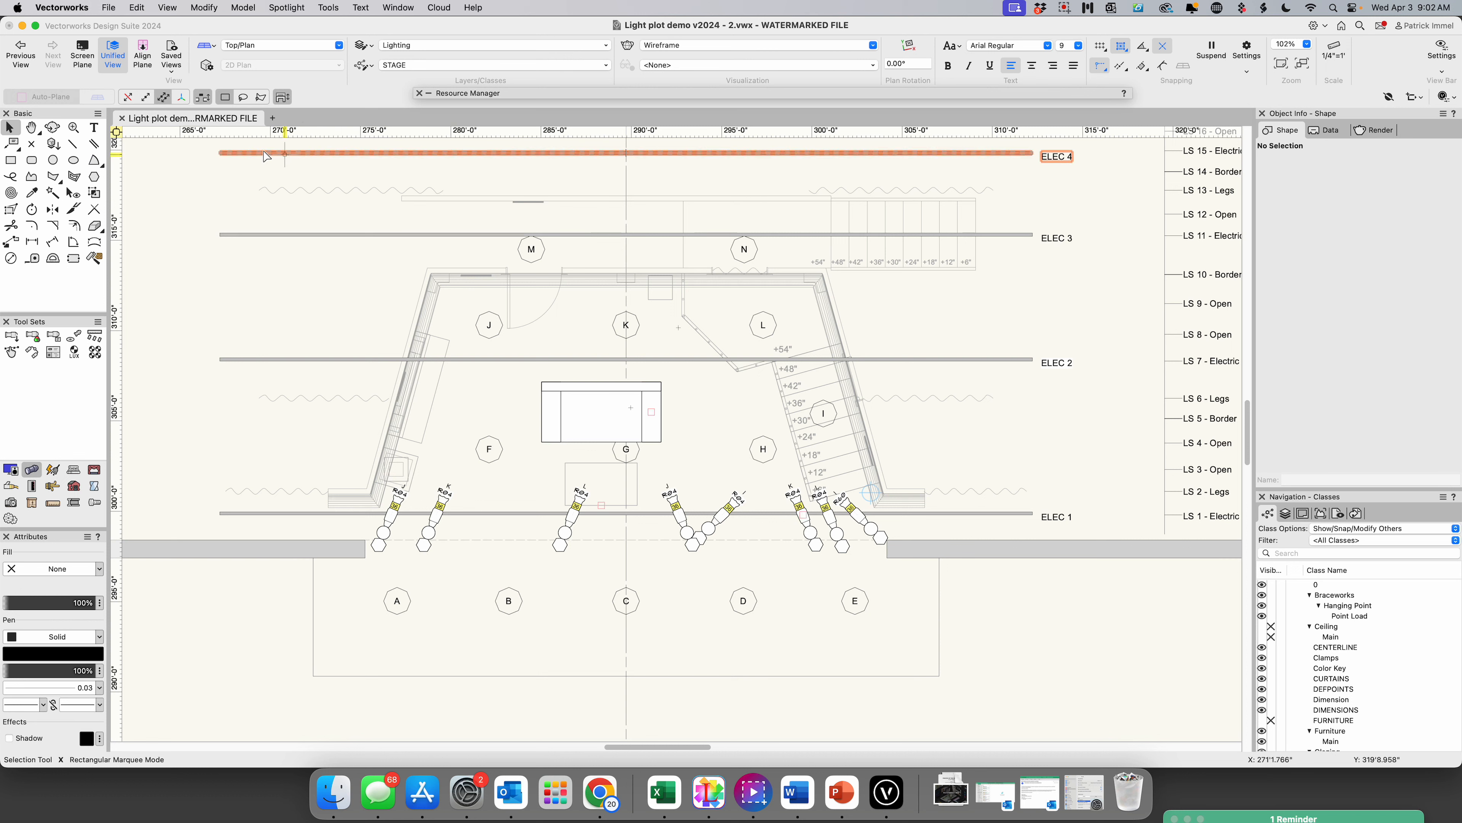
pyautogui.click(12, 337)
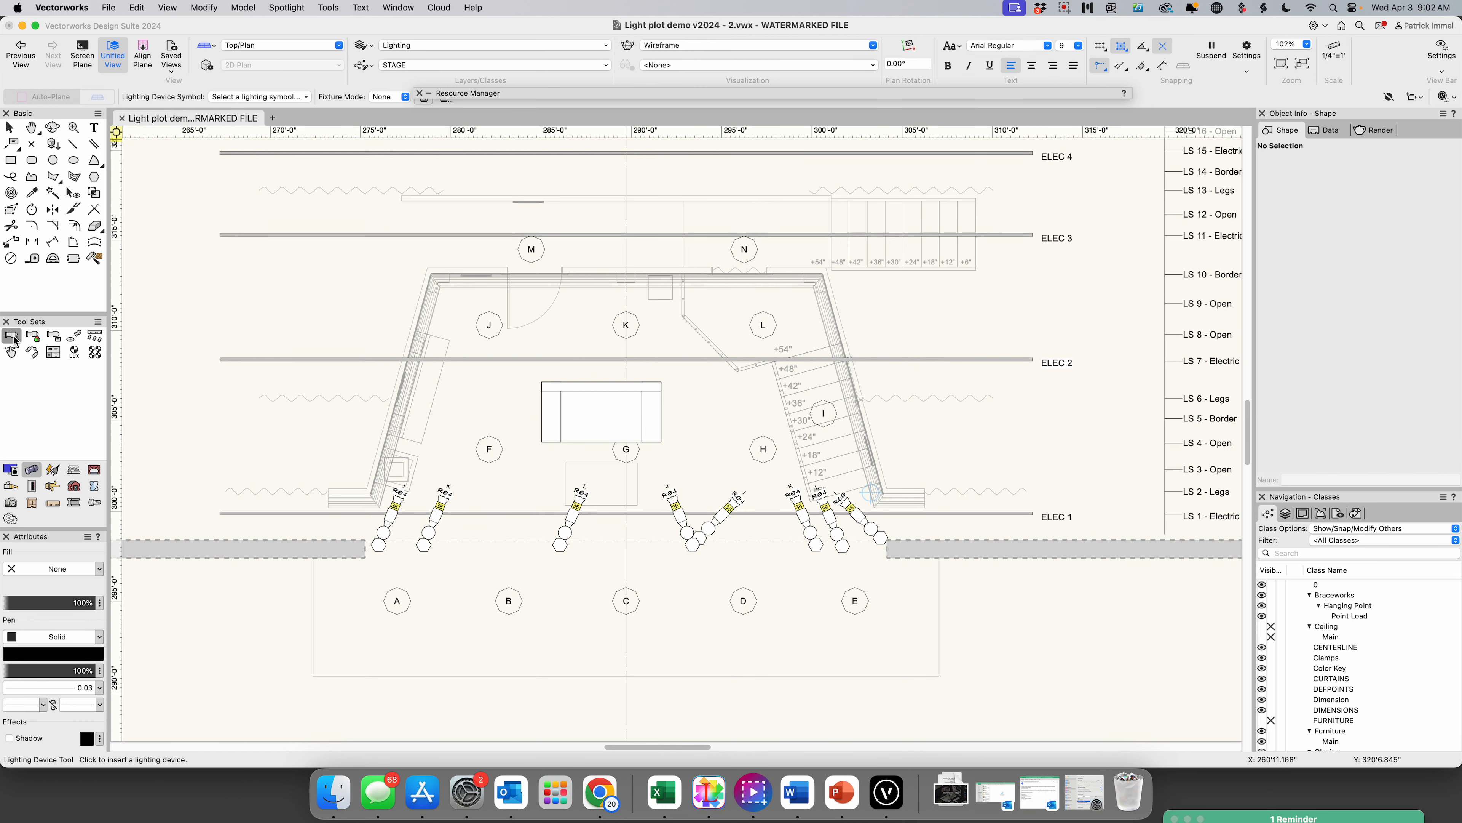
pyautogui.click(302, 96)
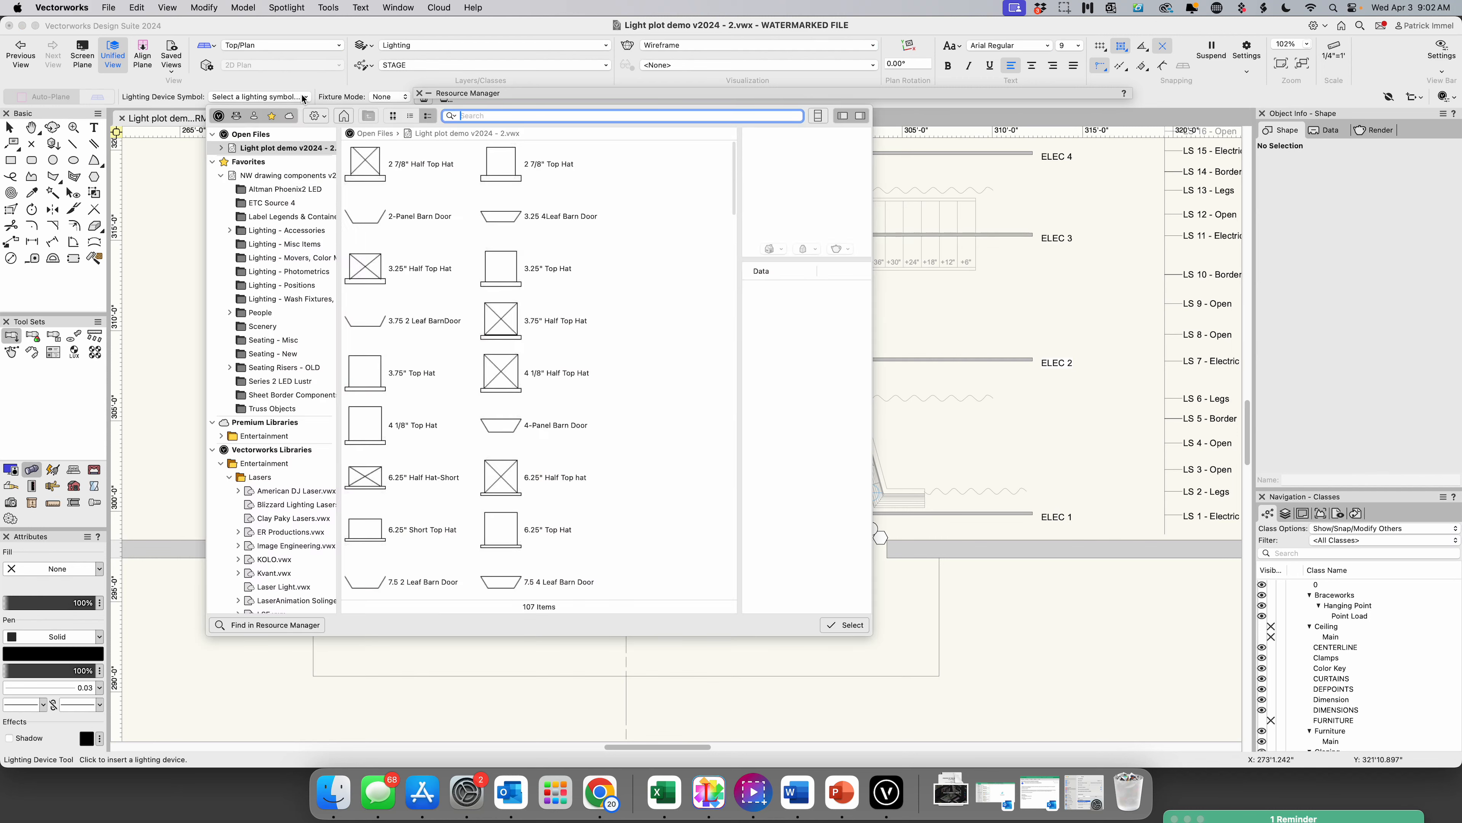
pyautogui.click(280, 204)
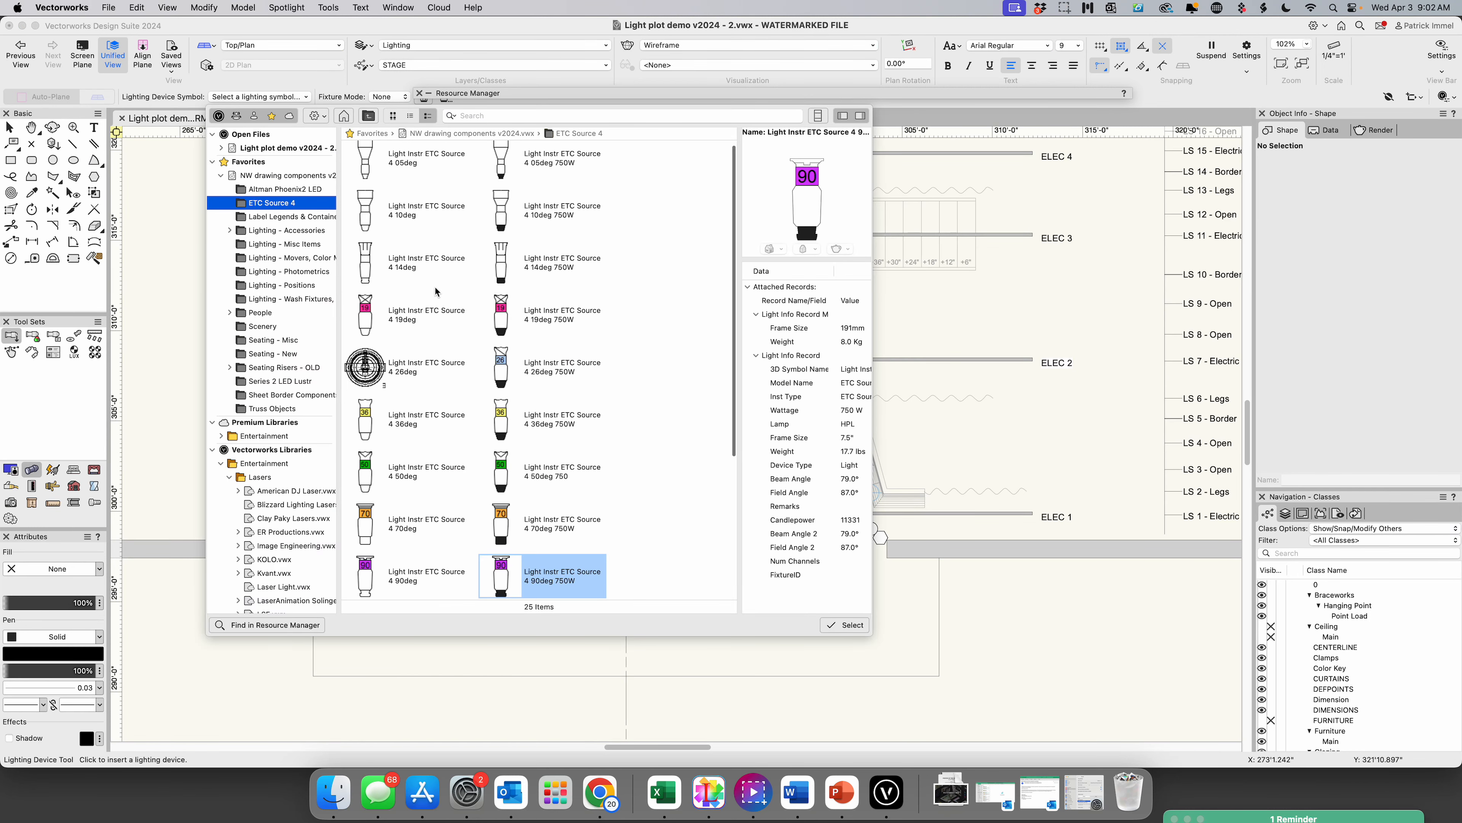
pyautogui.scroll(-5, 436, 292)
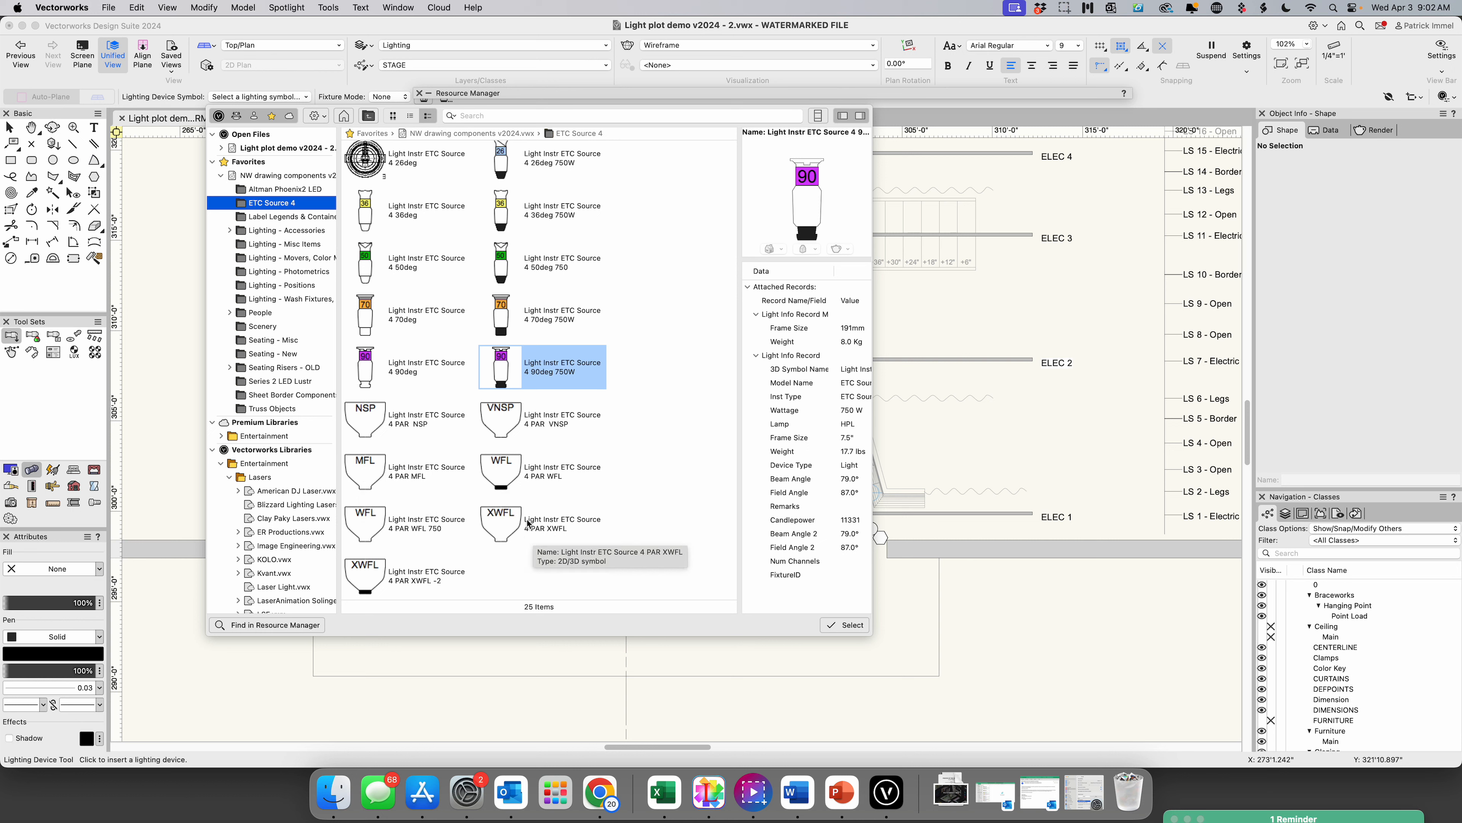
pyautogui.click(370, 410)
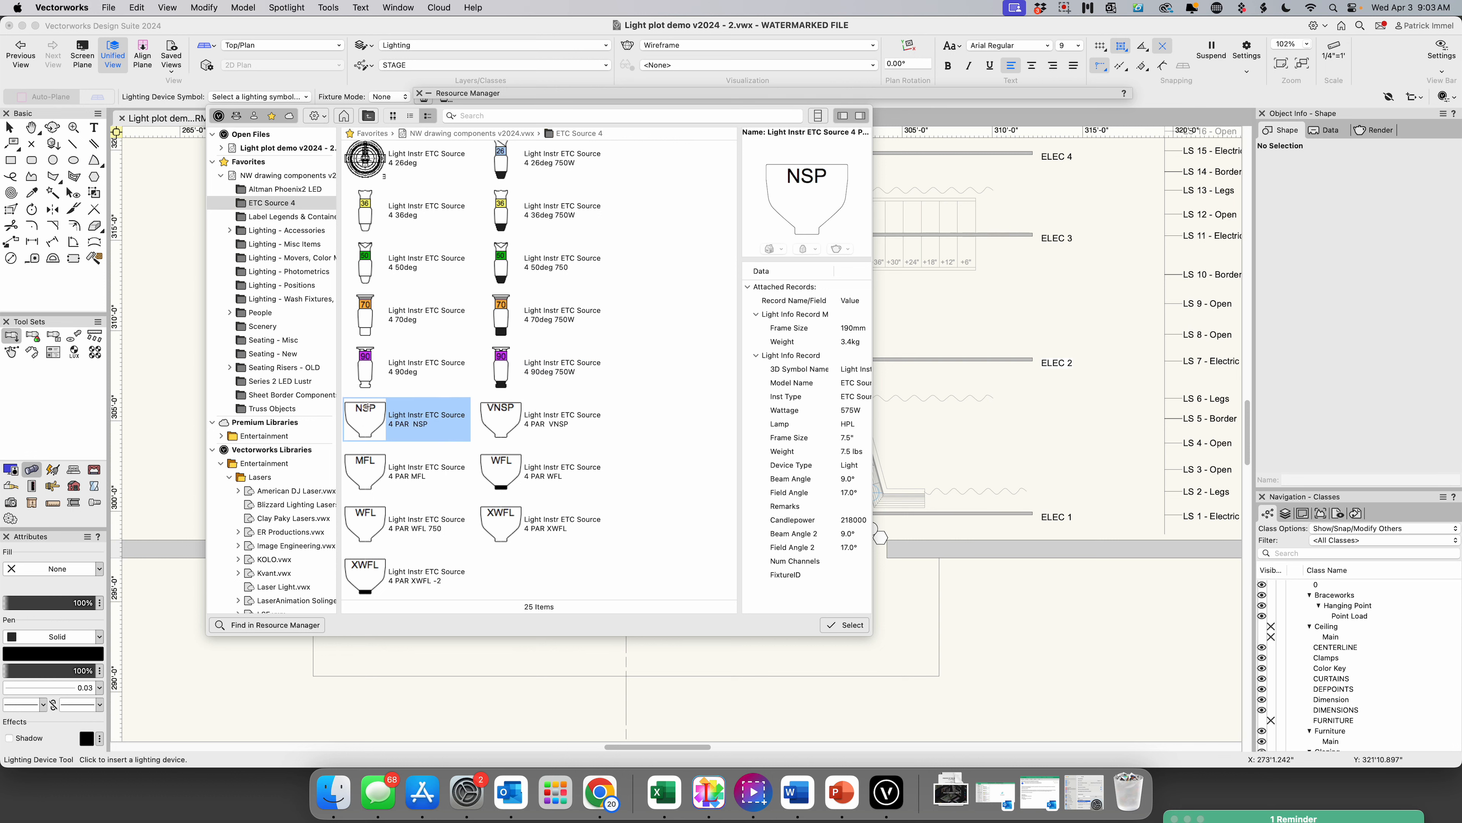
pyautogui.doubleClick(370, 411)
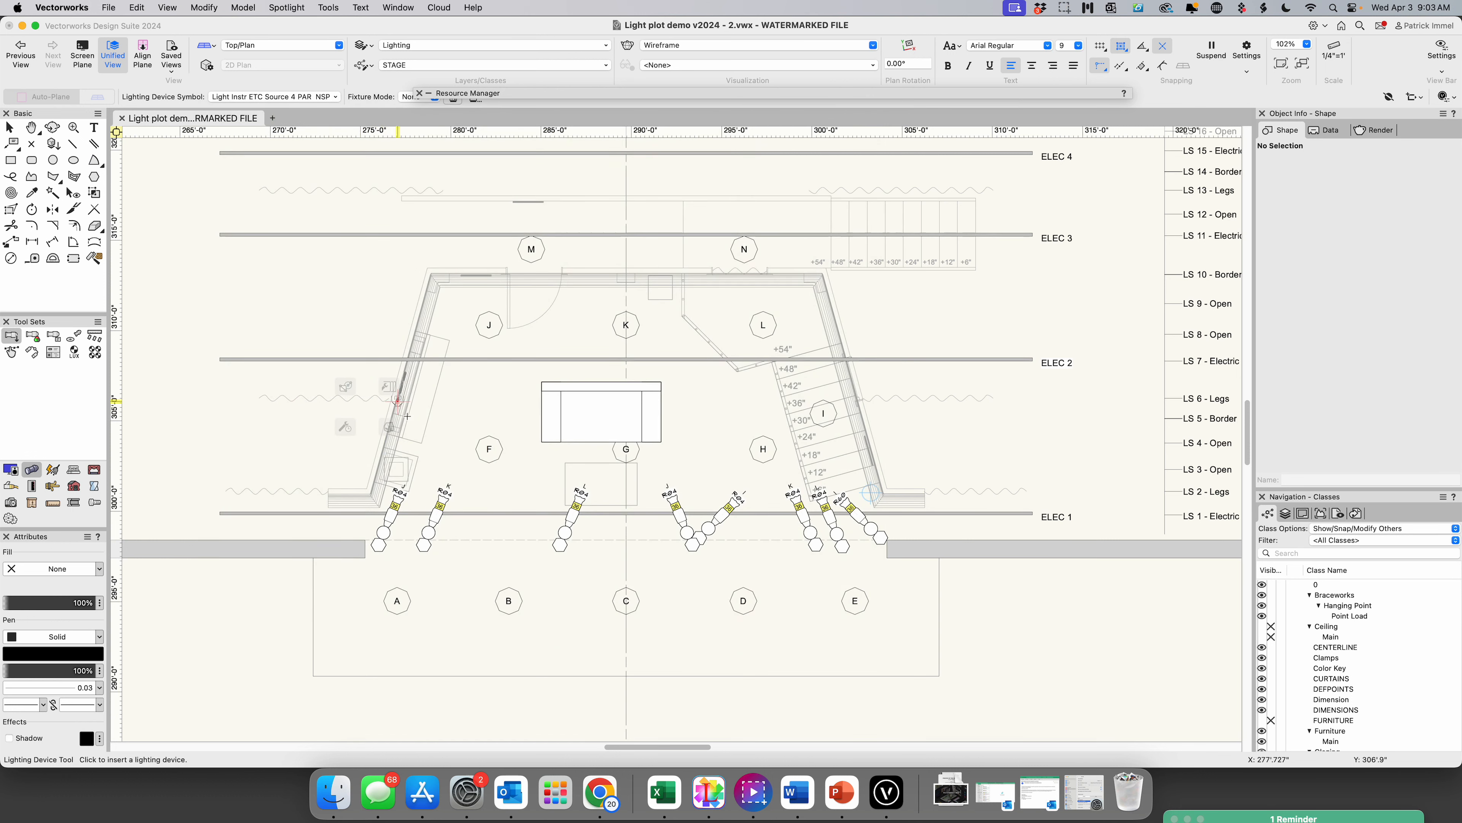
# - Insert the PAR on ELEC 1 between the first two ellipsoidals and aim it at area A
pyautogui.click(415, 510)
pyautogui.click(462, 490)
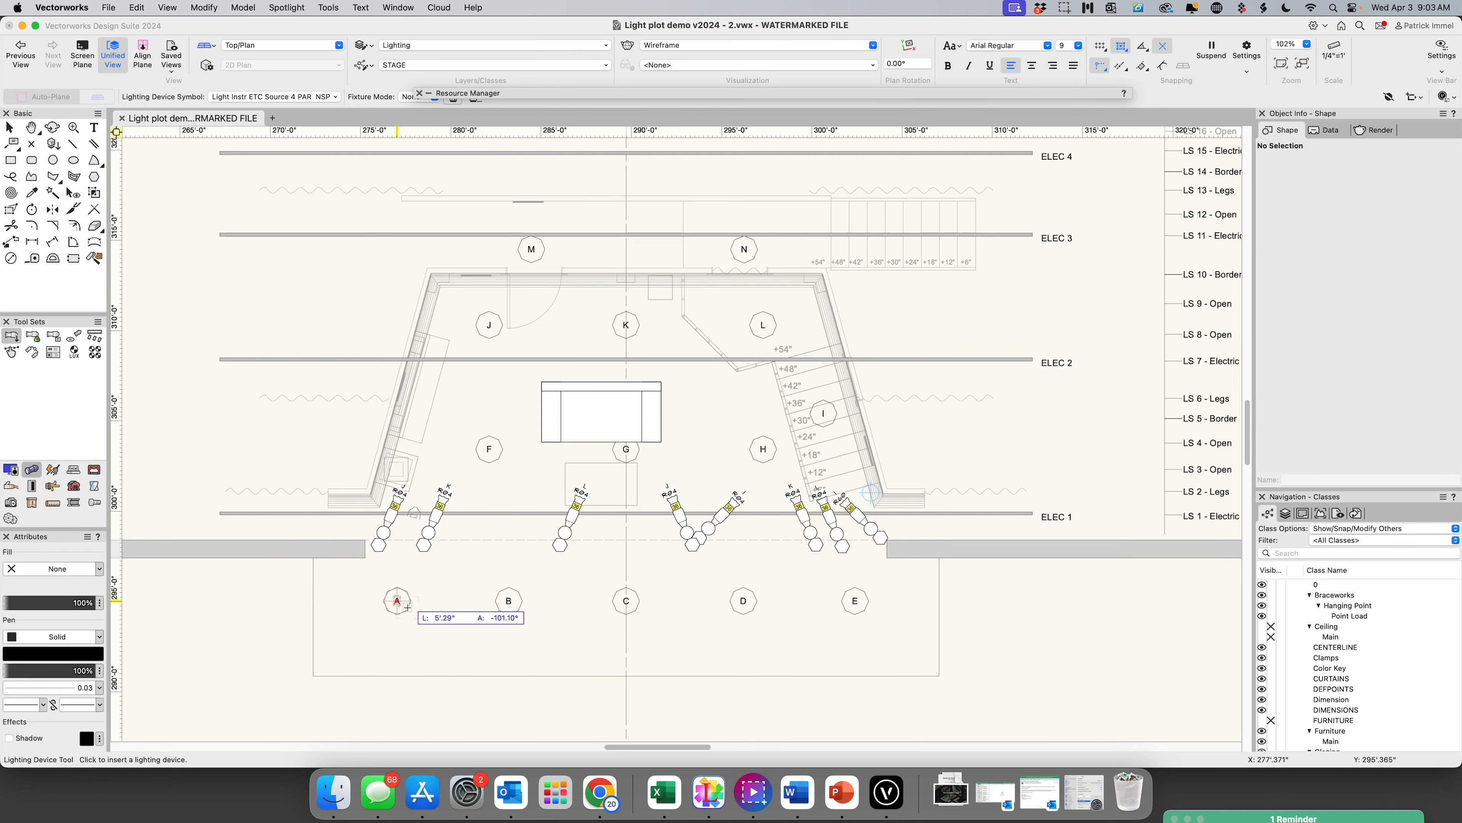
pyautogui.click(398, 603)
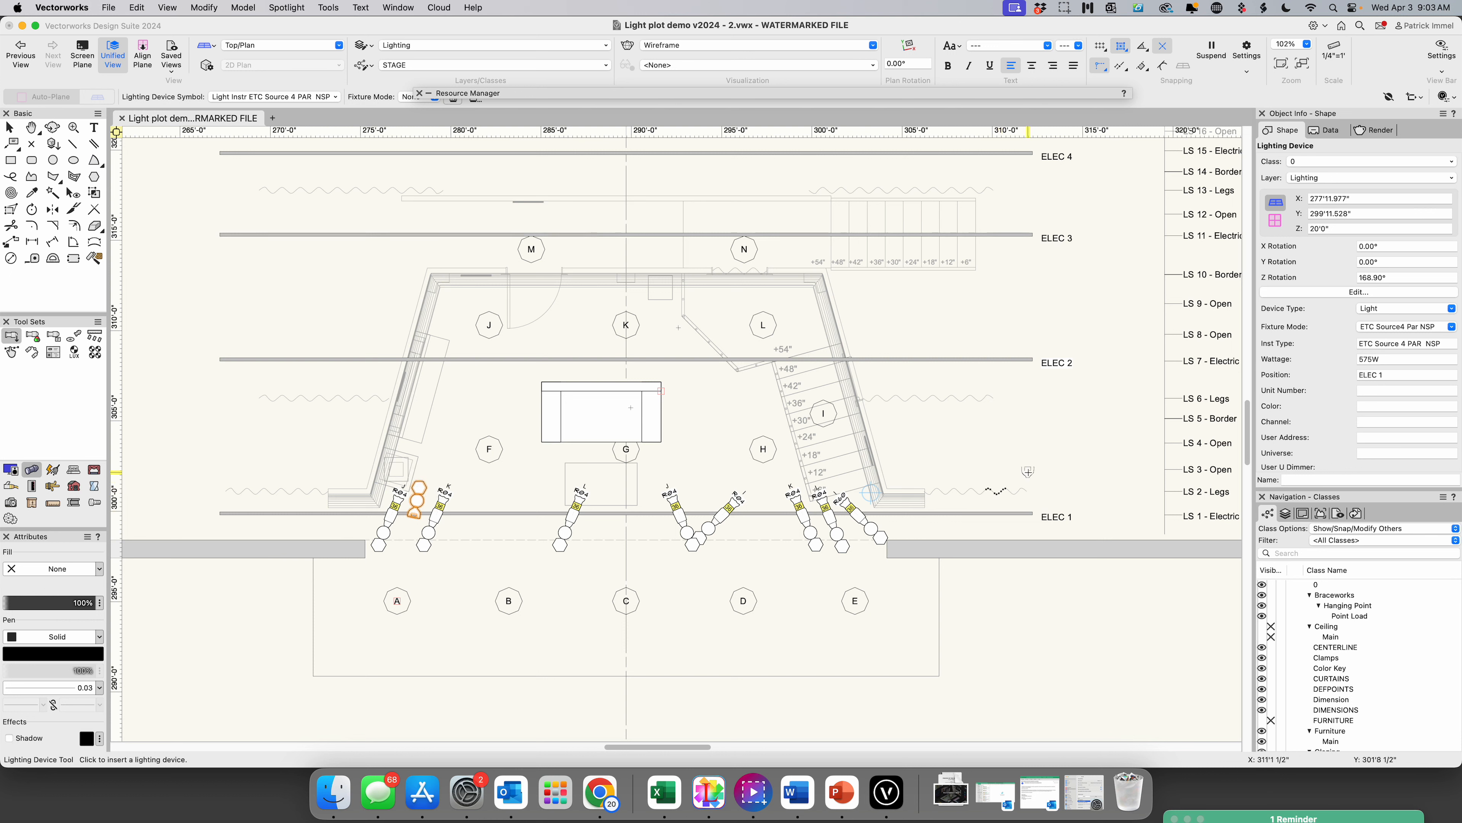
# - Set the new PAR's focus to A and turn on Draw Beam
pyautogui.scroll(-3, 1360, 446)
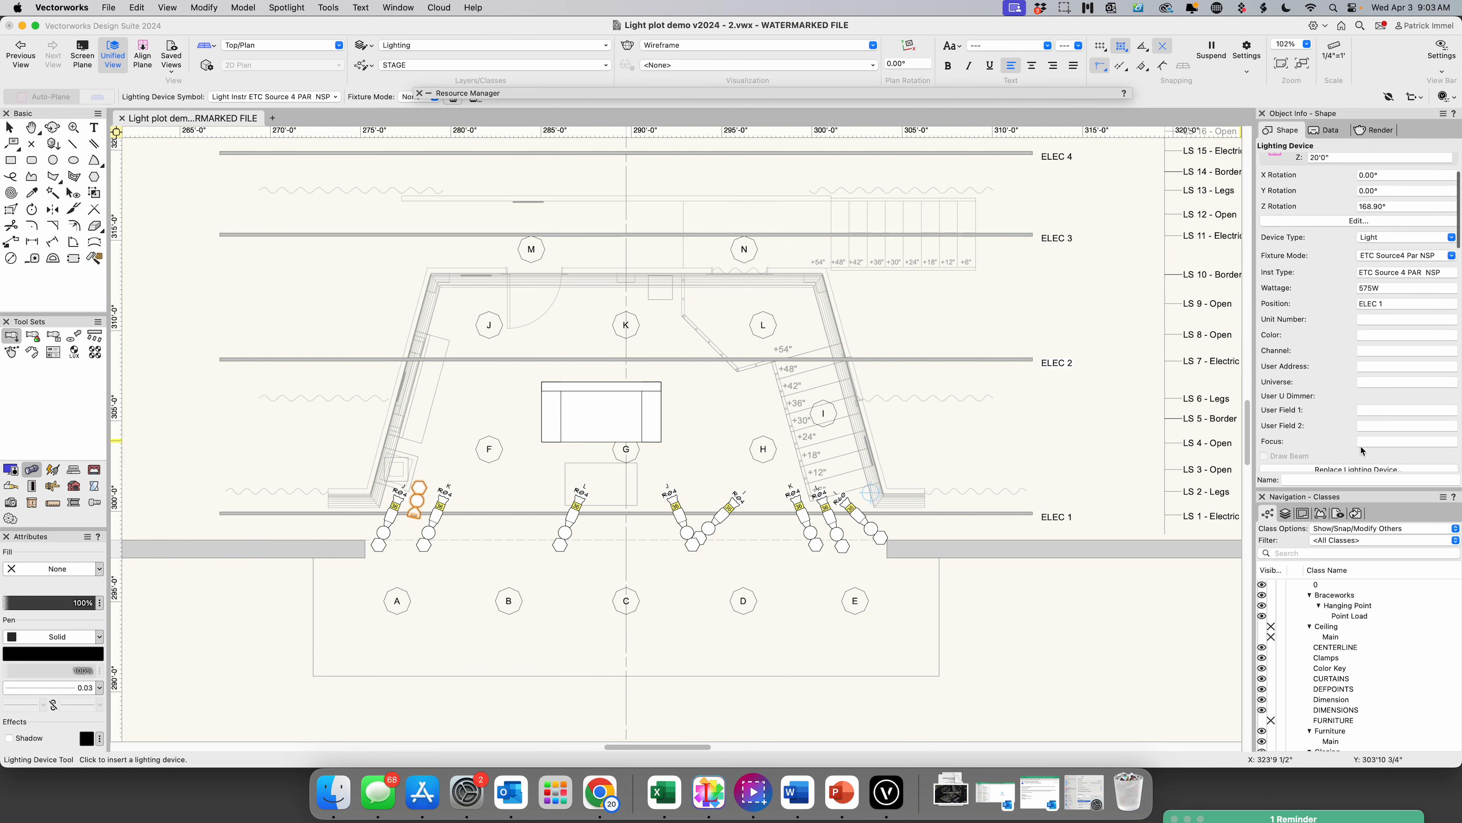
pyautogui.click(1365, 443)
pyautogui.write('A')
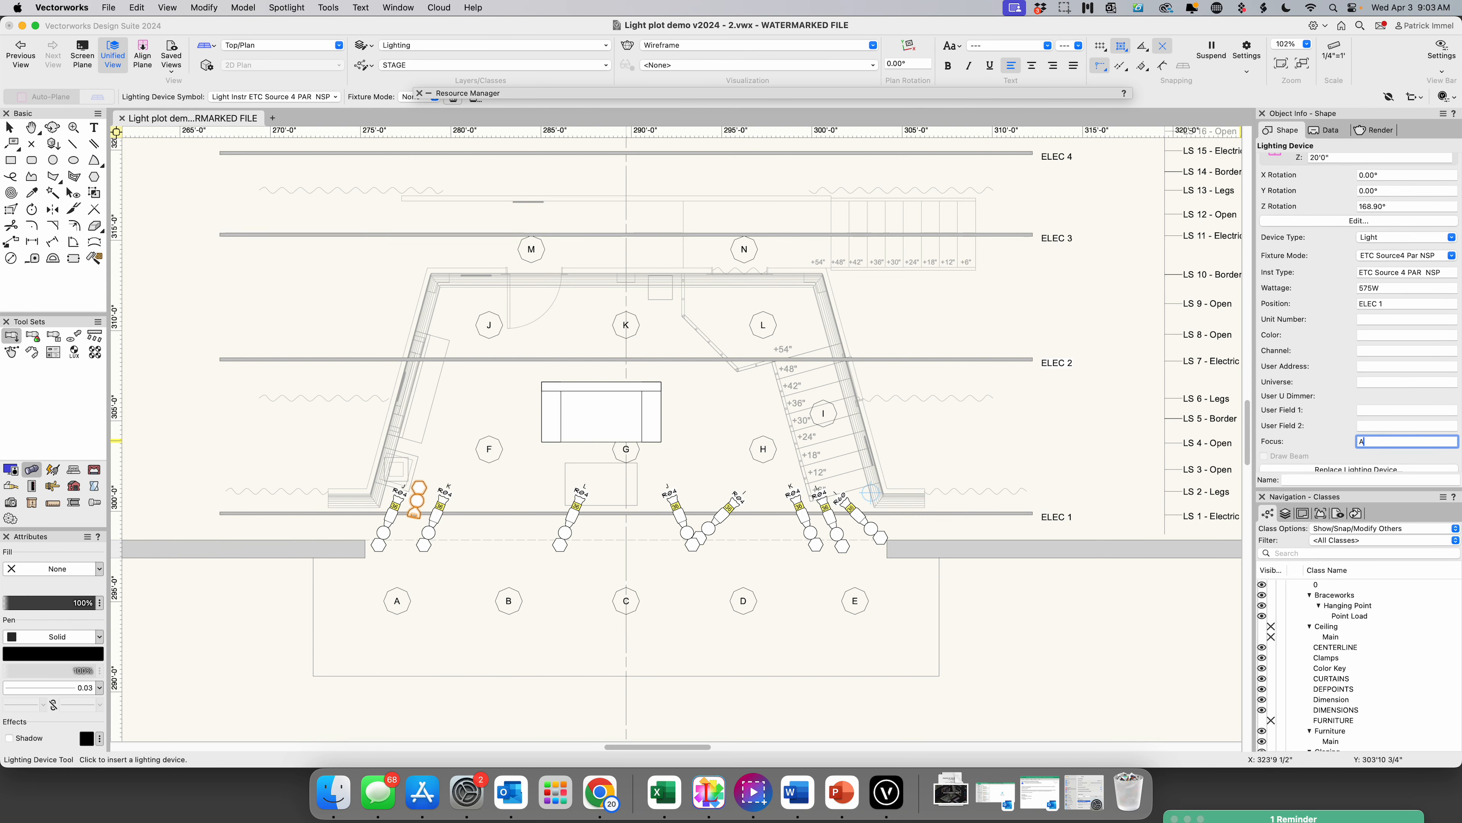
pyautogui.click(1374, 411)
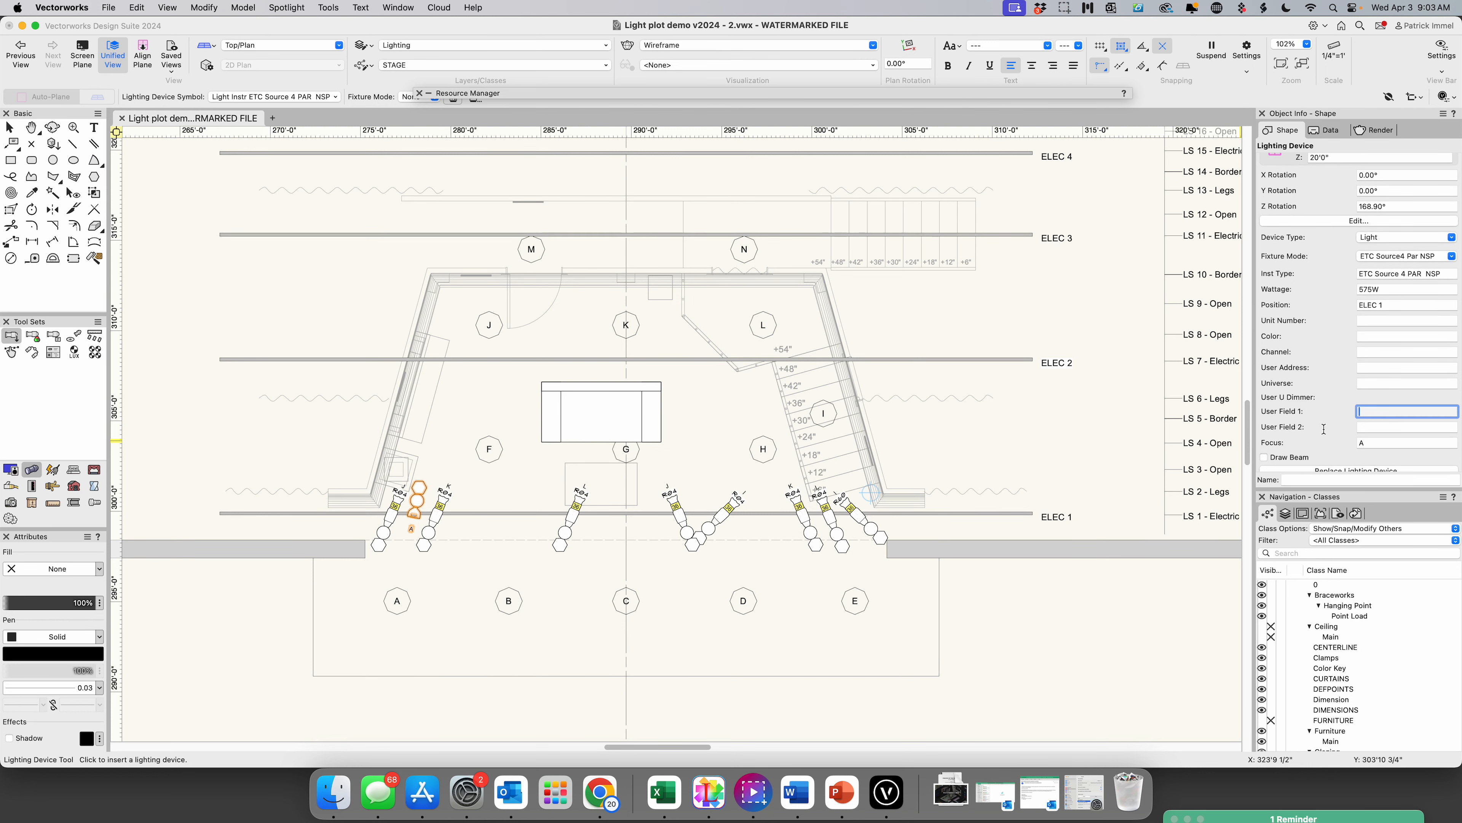
pyautogui.click(1265, 457)
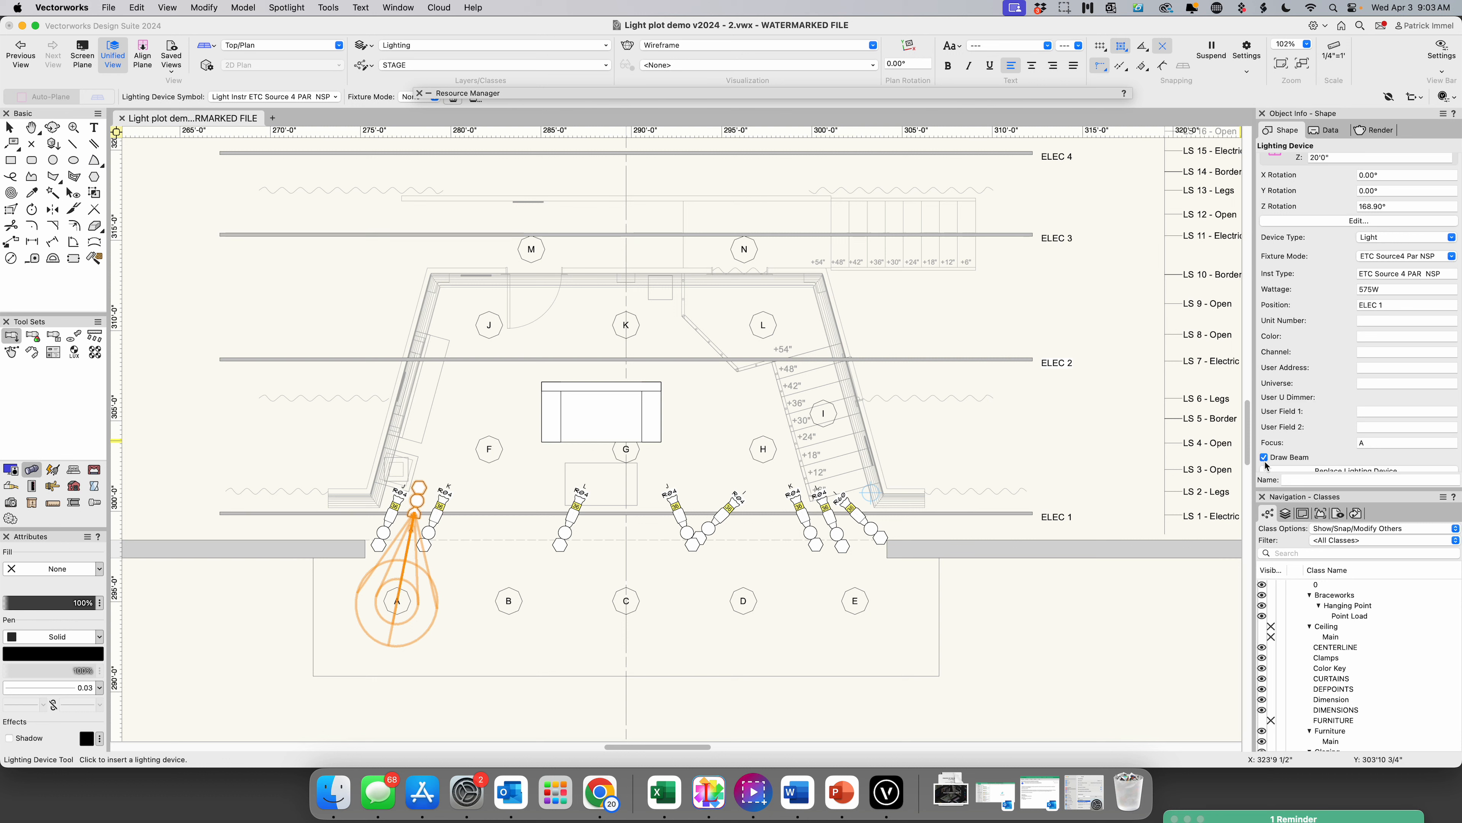
# - Replace the area A fixture with the Light Instr ETC Source 4 PAR XWFL symbol
pyautogui.scroll(1, 1267, 464)
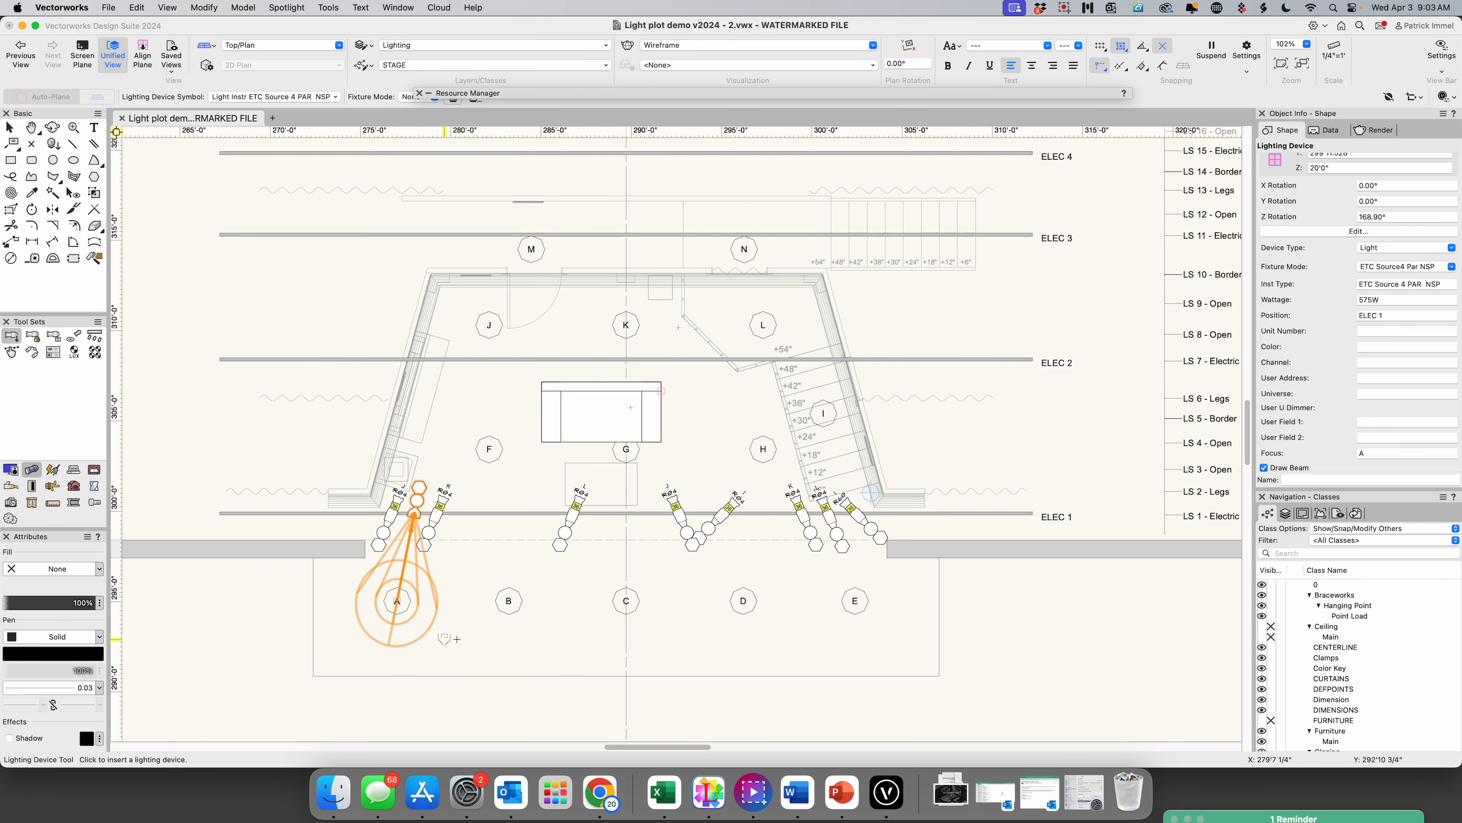
pyautogui.scroll(3, 852, 612)
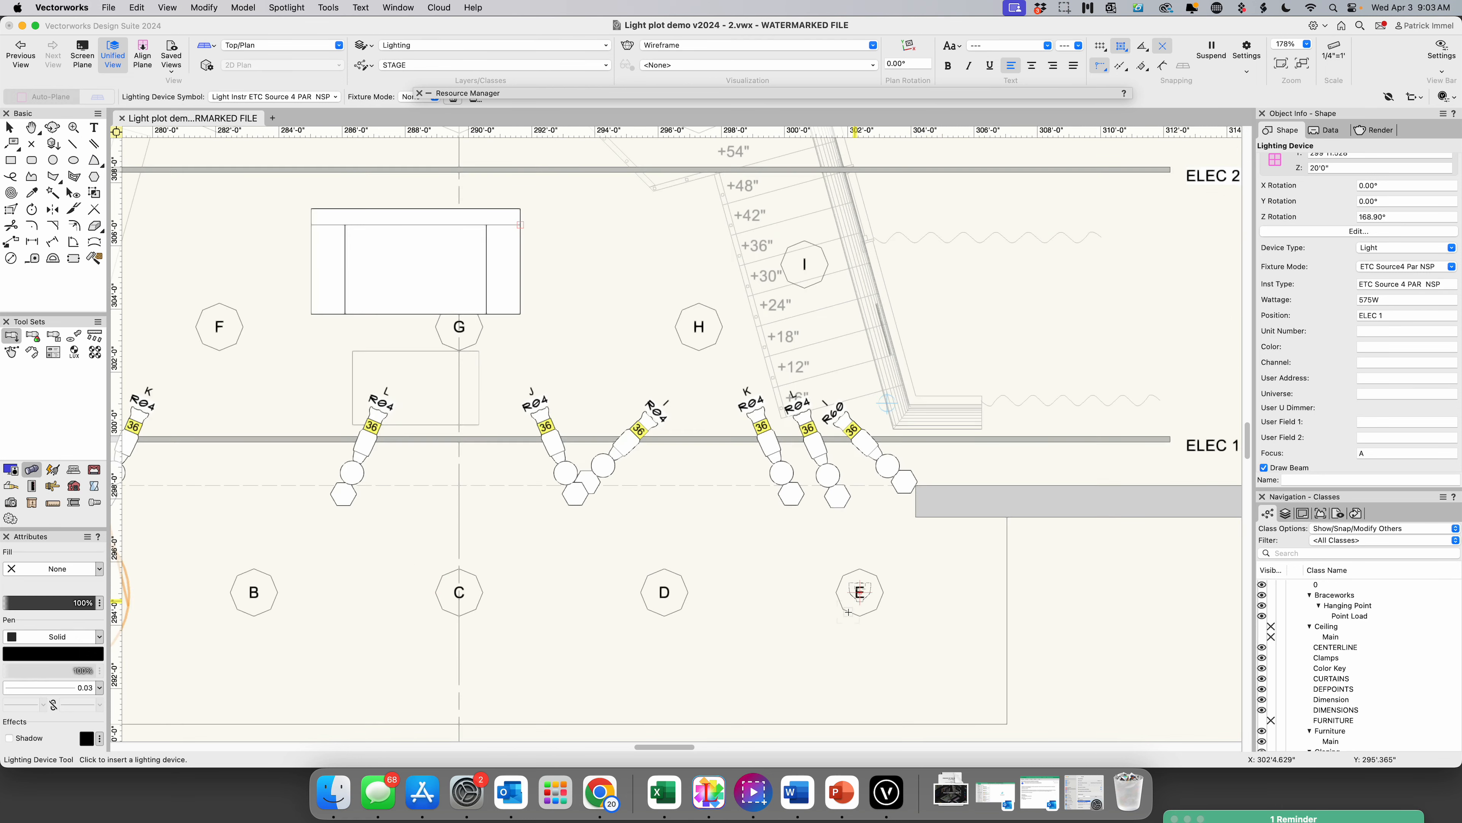
pyautogui.scroll(-3, 840, 608)
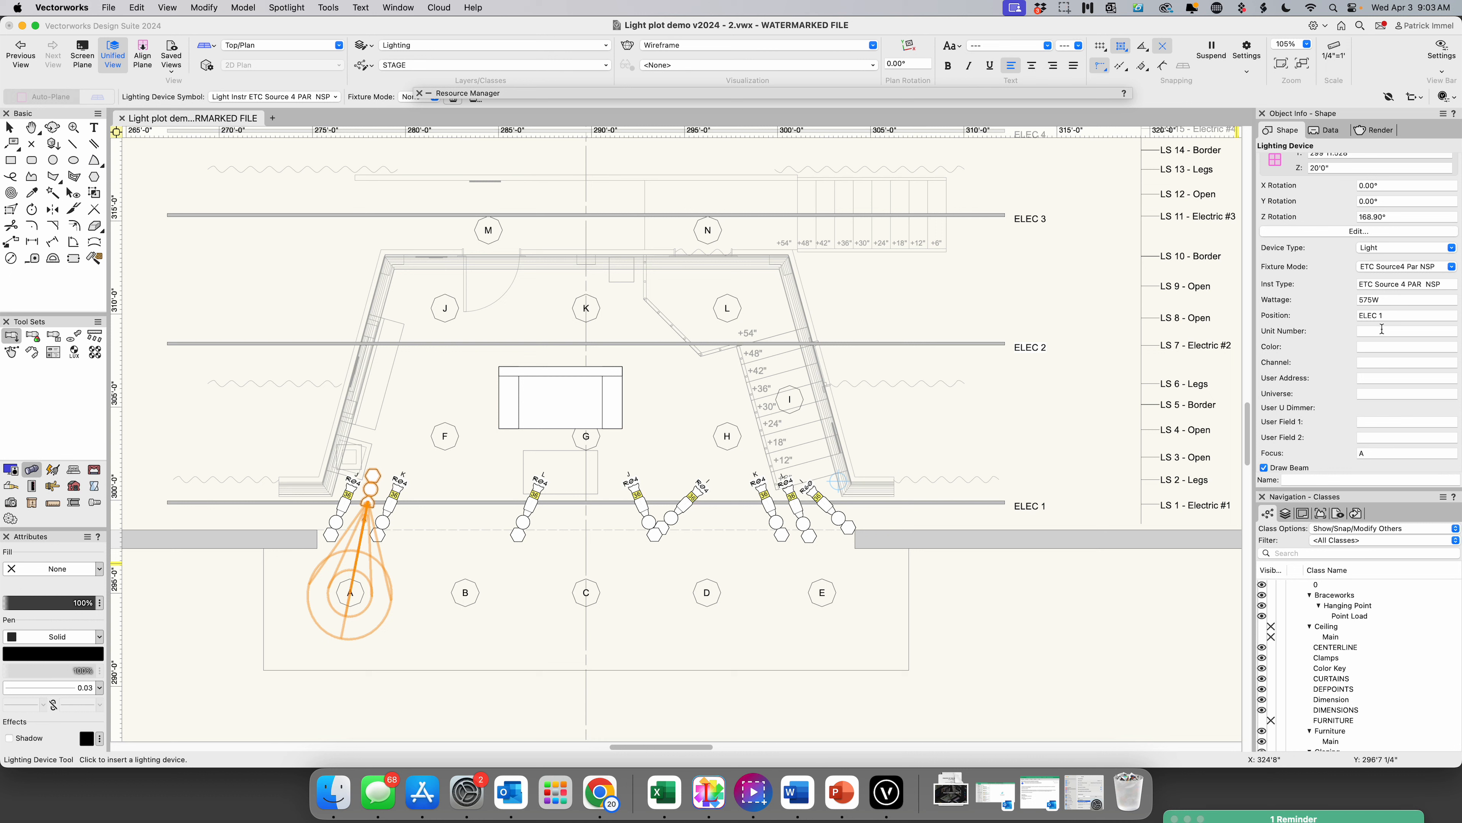
pyautogui.scroll(-5, 1382, 329)
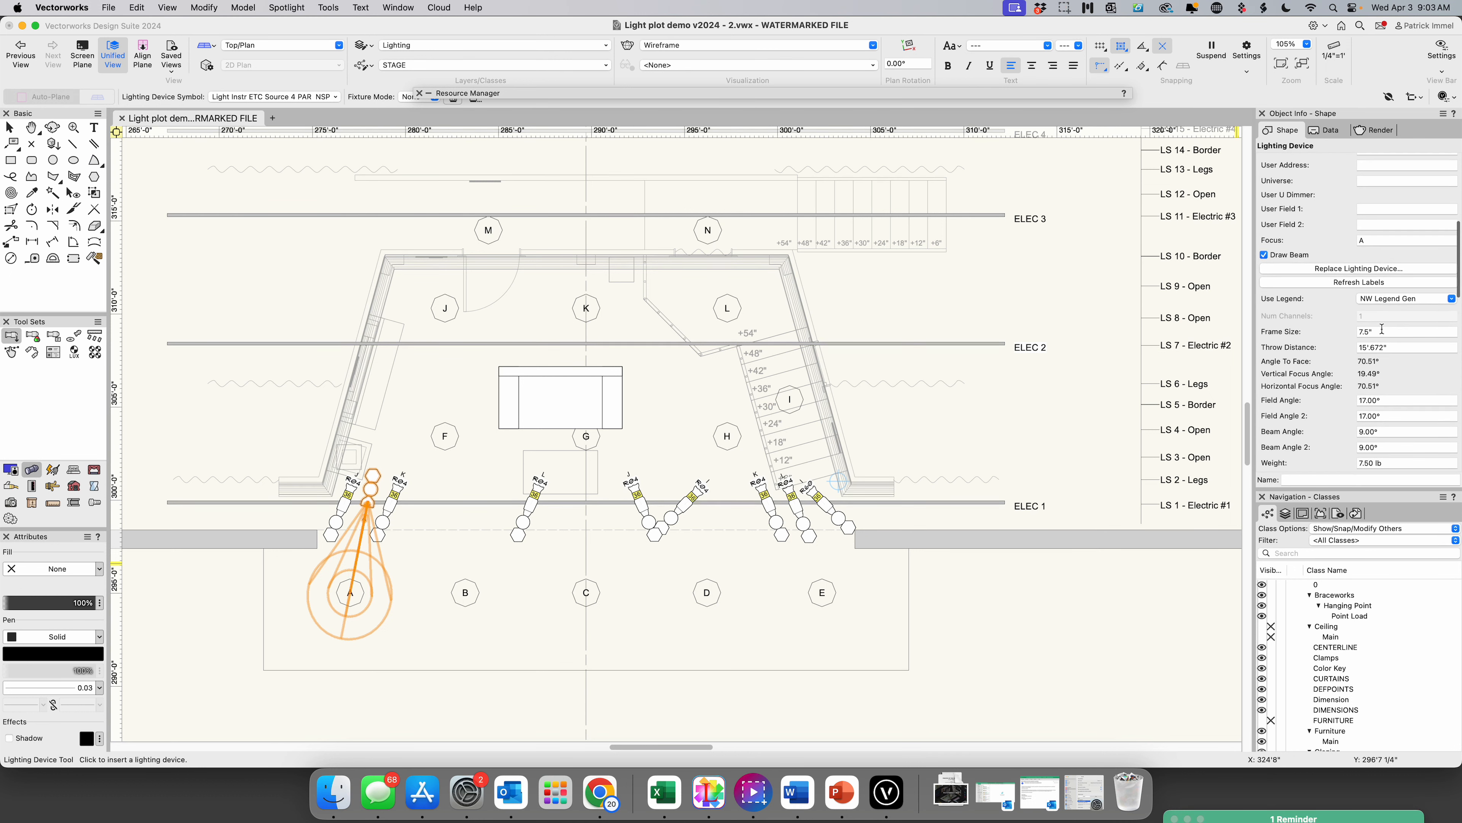
pyautogui.click(1357, 269)
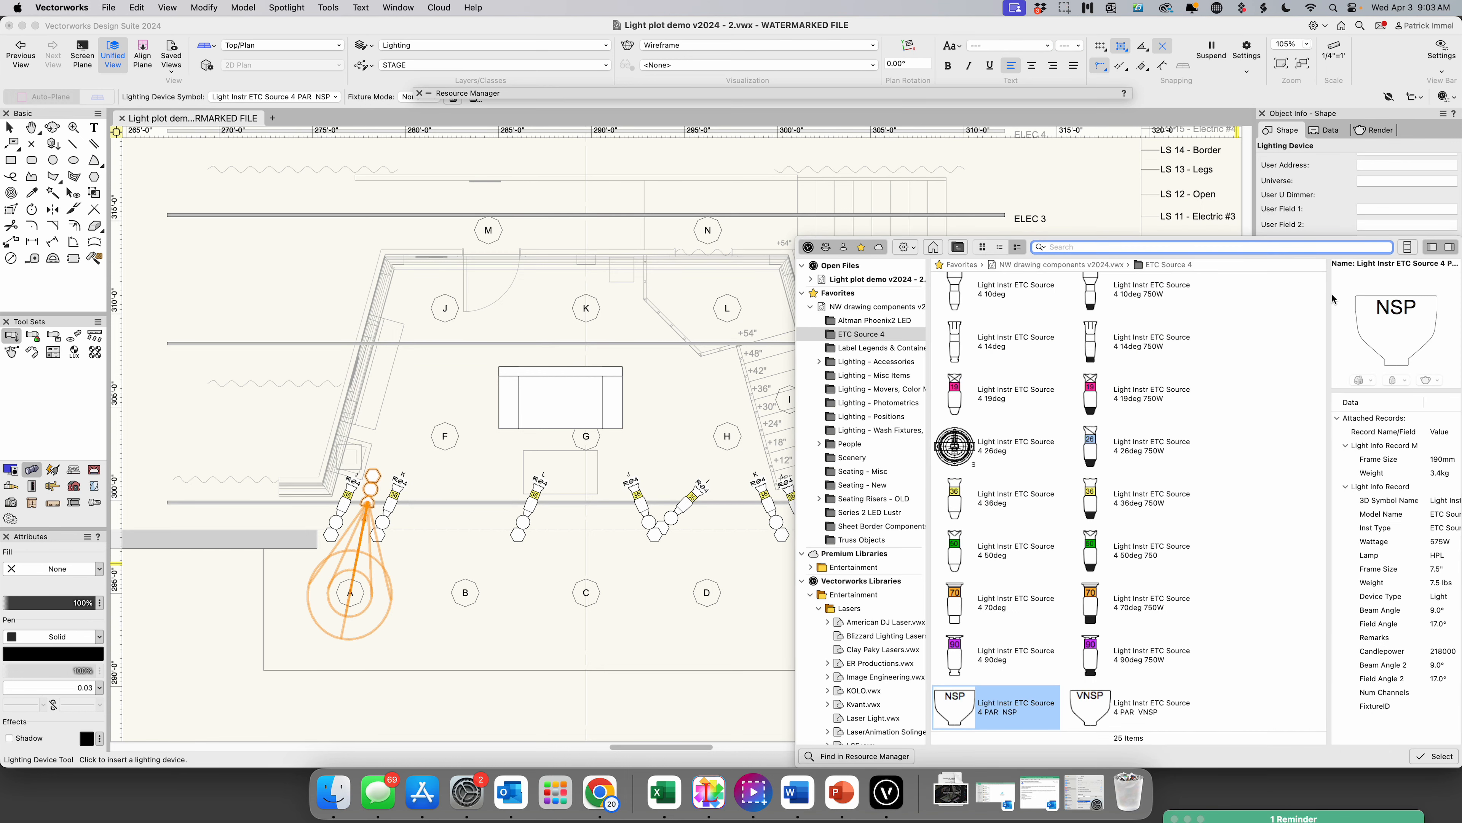
pyautogui.scroll(-3, 1094, 658)
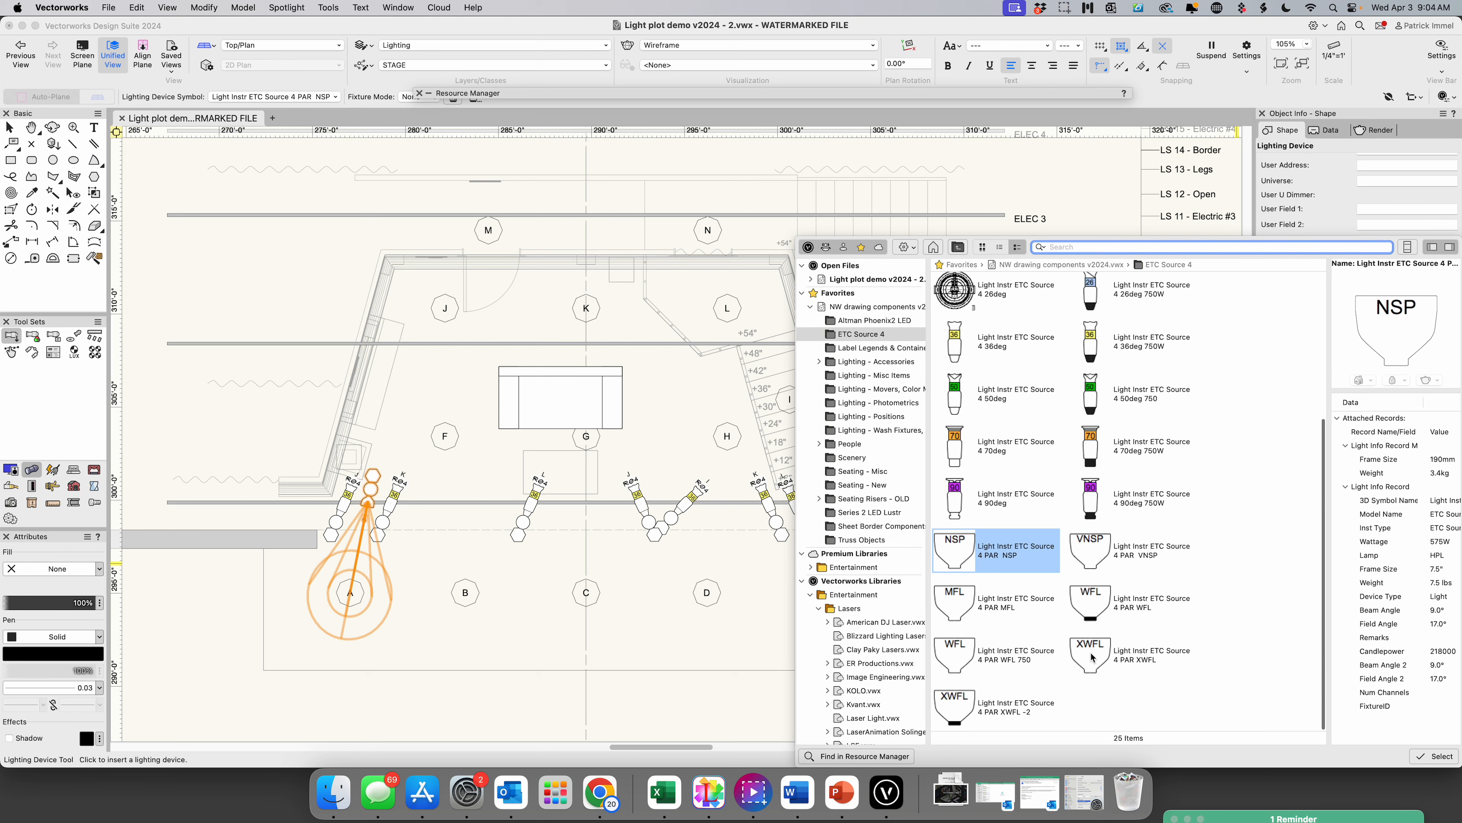
pyautogui.doubleClick(1097, 655)
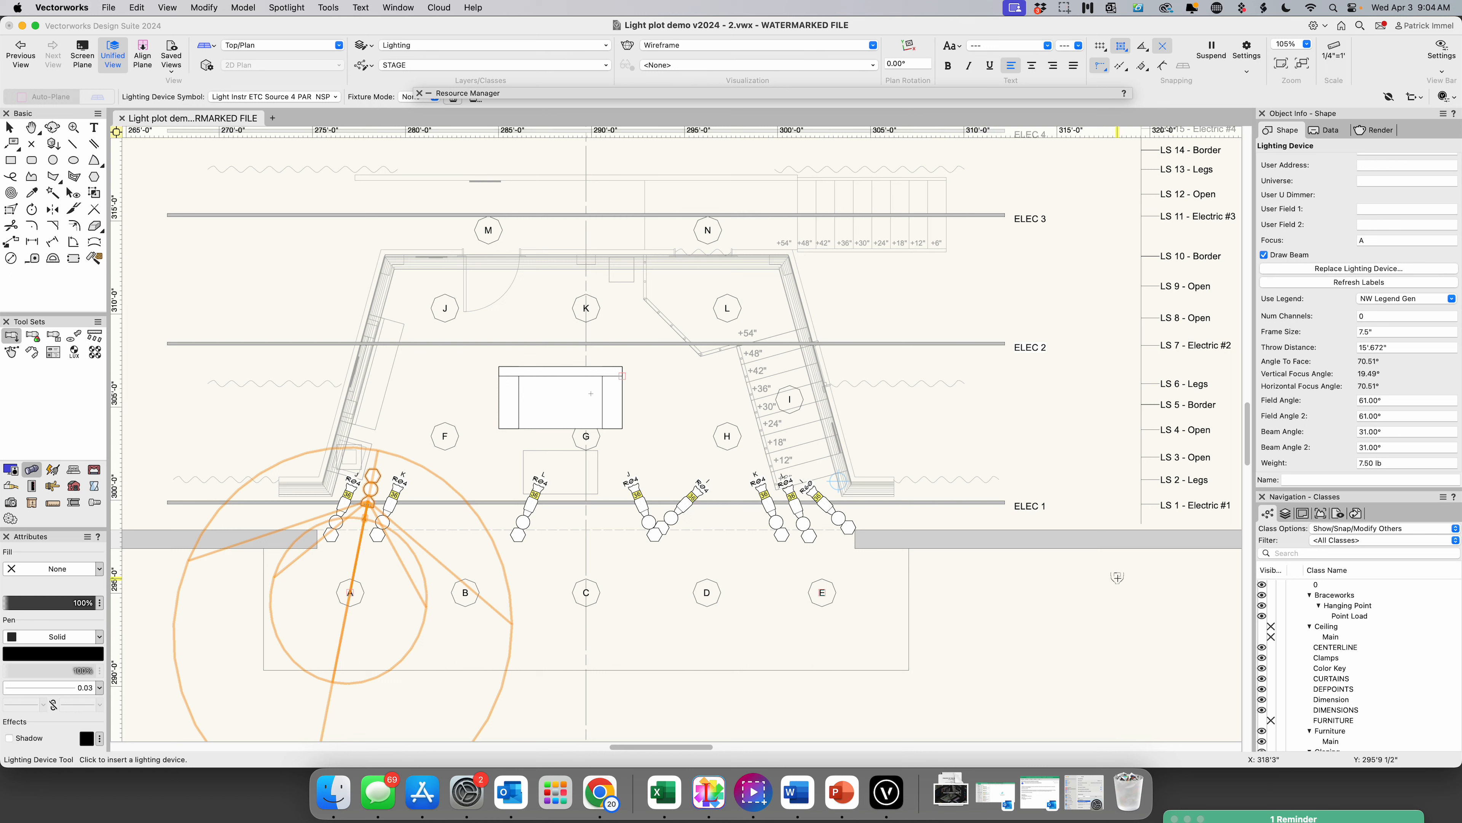
# - Replace the area A fixture with an ETC Source 4 PAR WFL and set its color to G850
pyautogui.click(1372, 270)
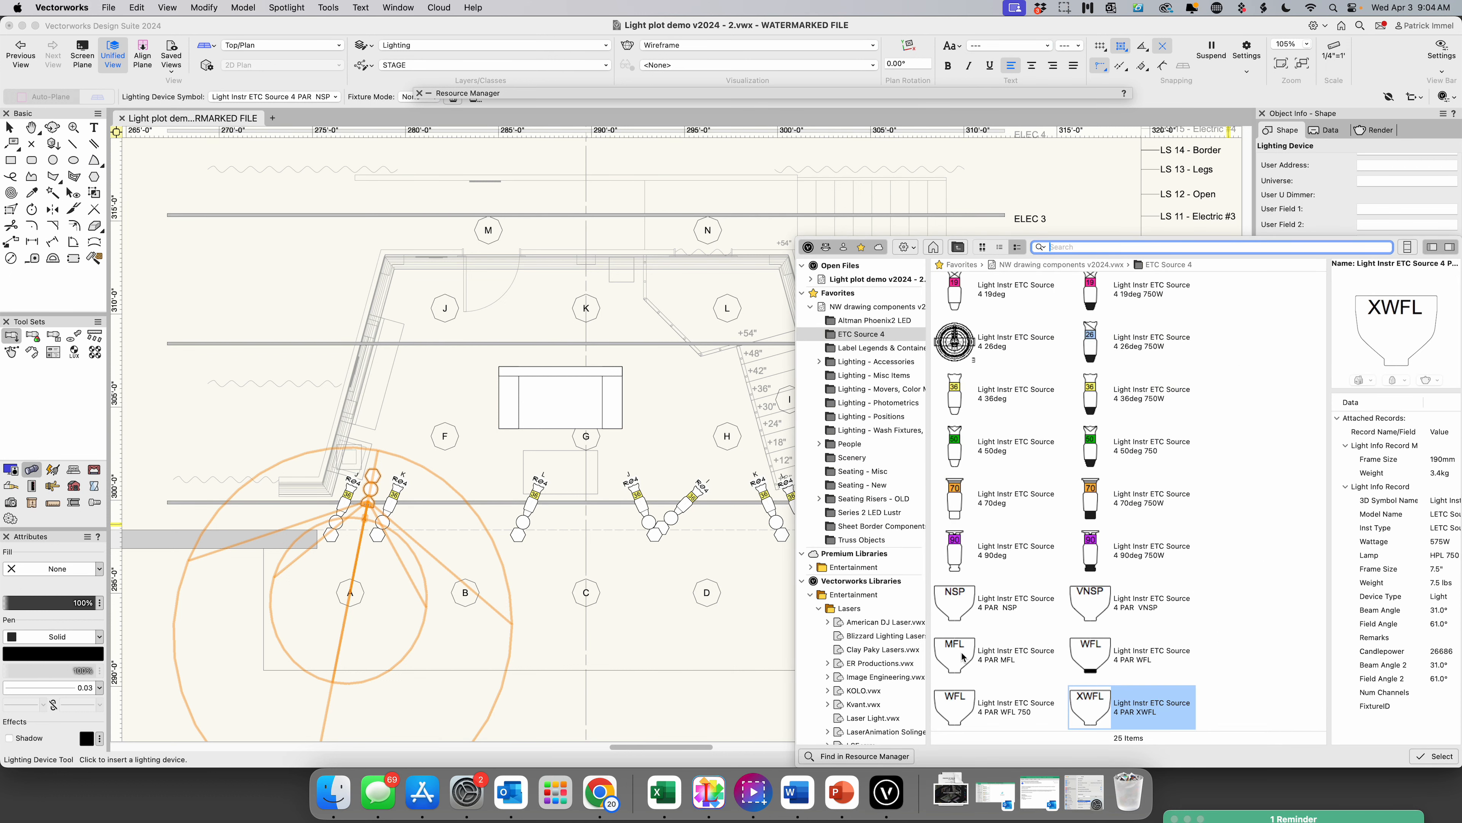
pyautogui.doubleClick(958, 714)
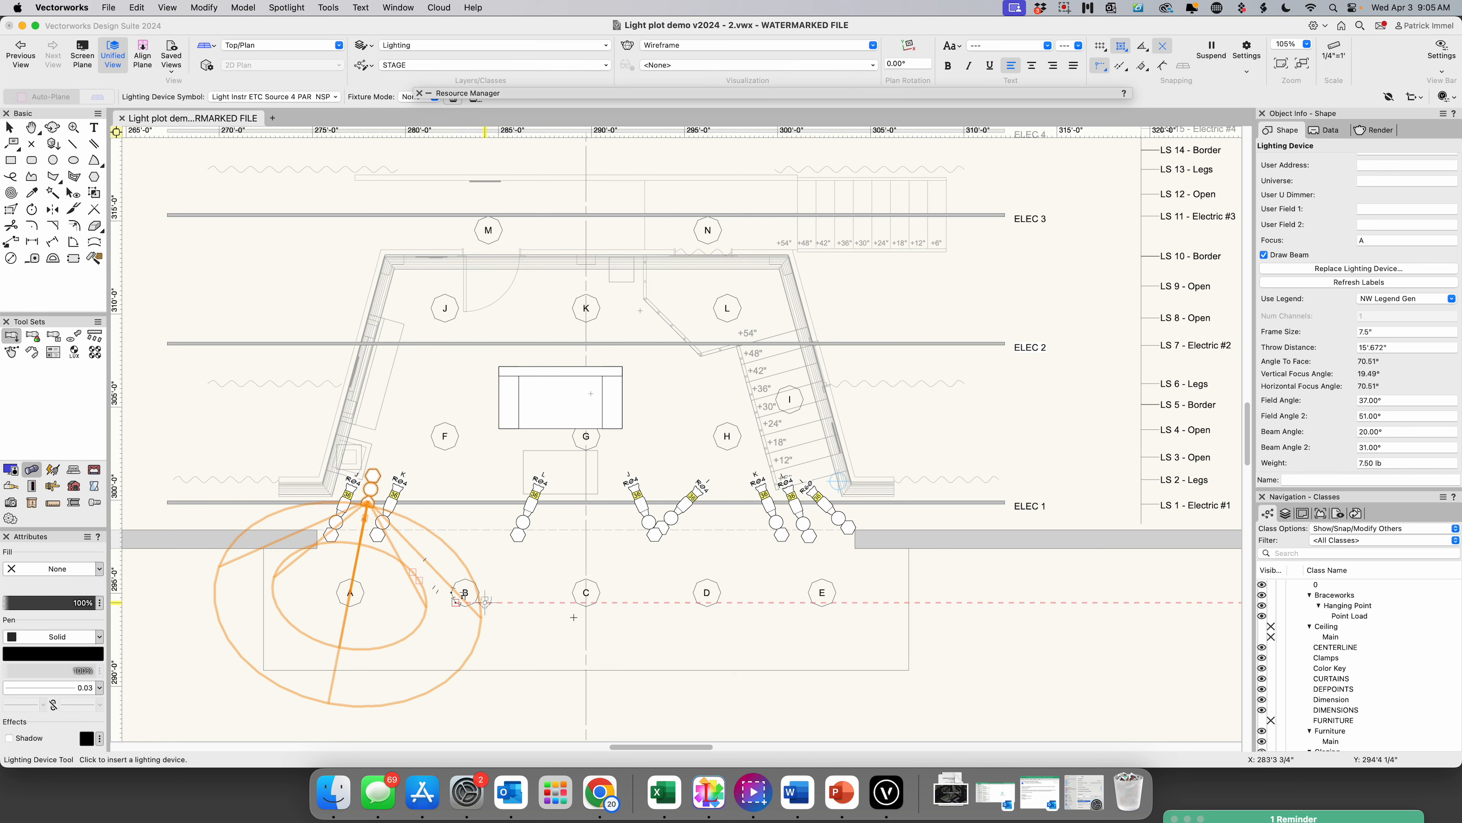
pyautogui.scroll(6, 1351, 238)
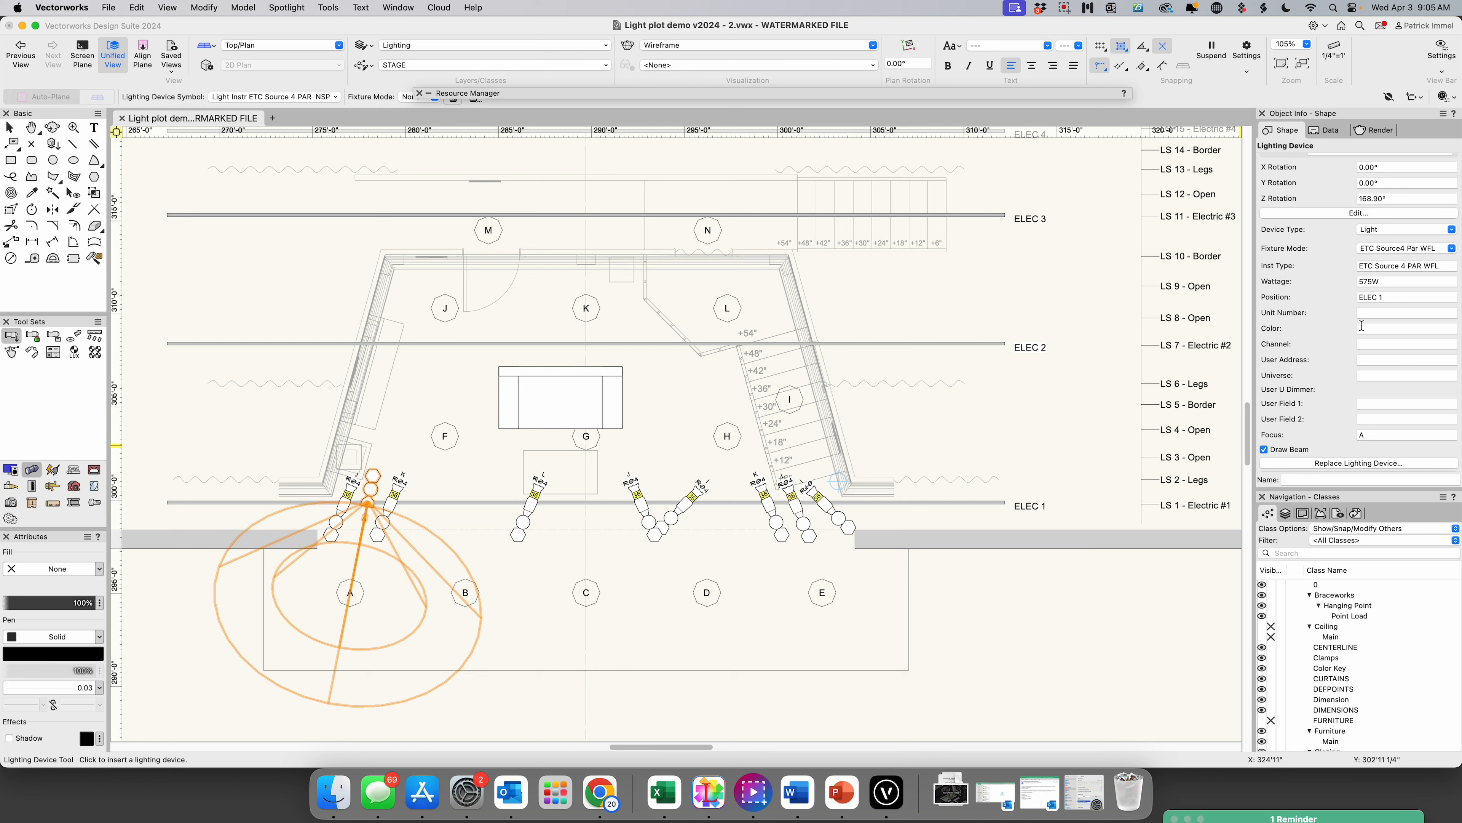
pyautogui.click(1363, 327)
pyautogui.press('Return')
# - Copy the area A PAR along ELEC 1 to line up with area B and set the copy's focus to B
pyautogui.click(11, 143)
pyautogui.click(9, 128)
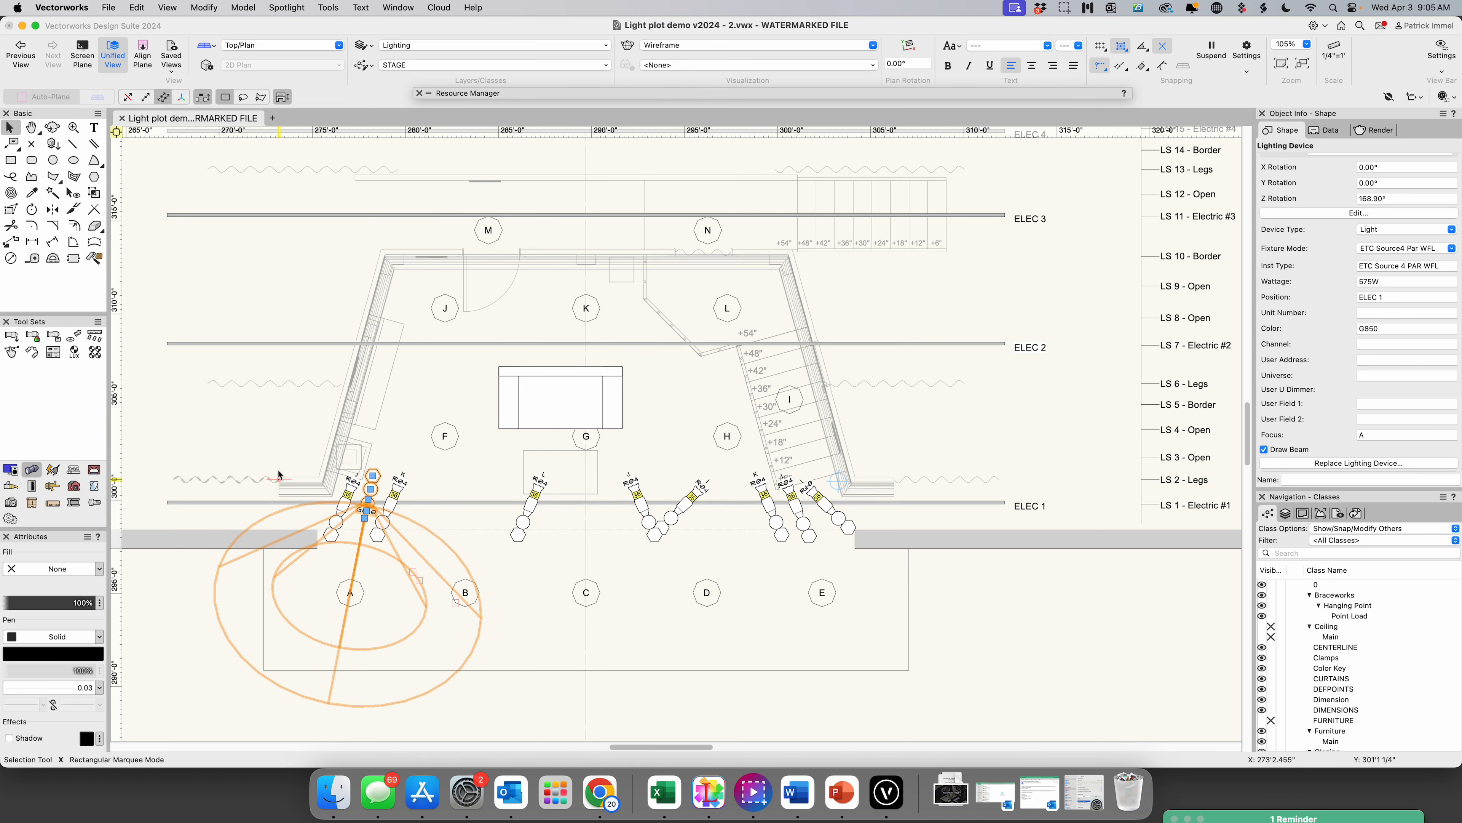
pyautogui.click(364, 492)
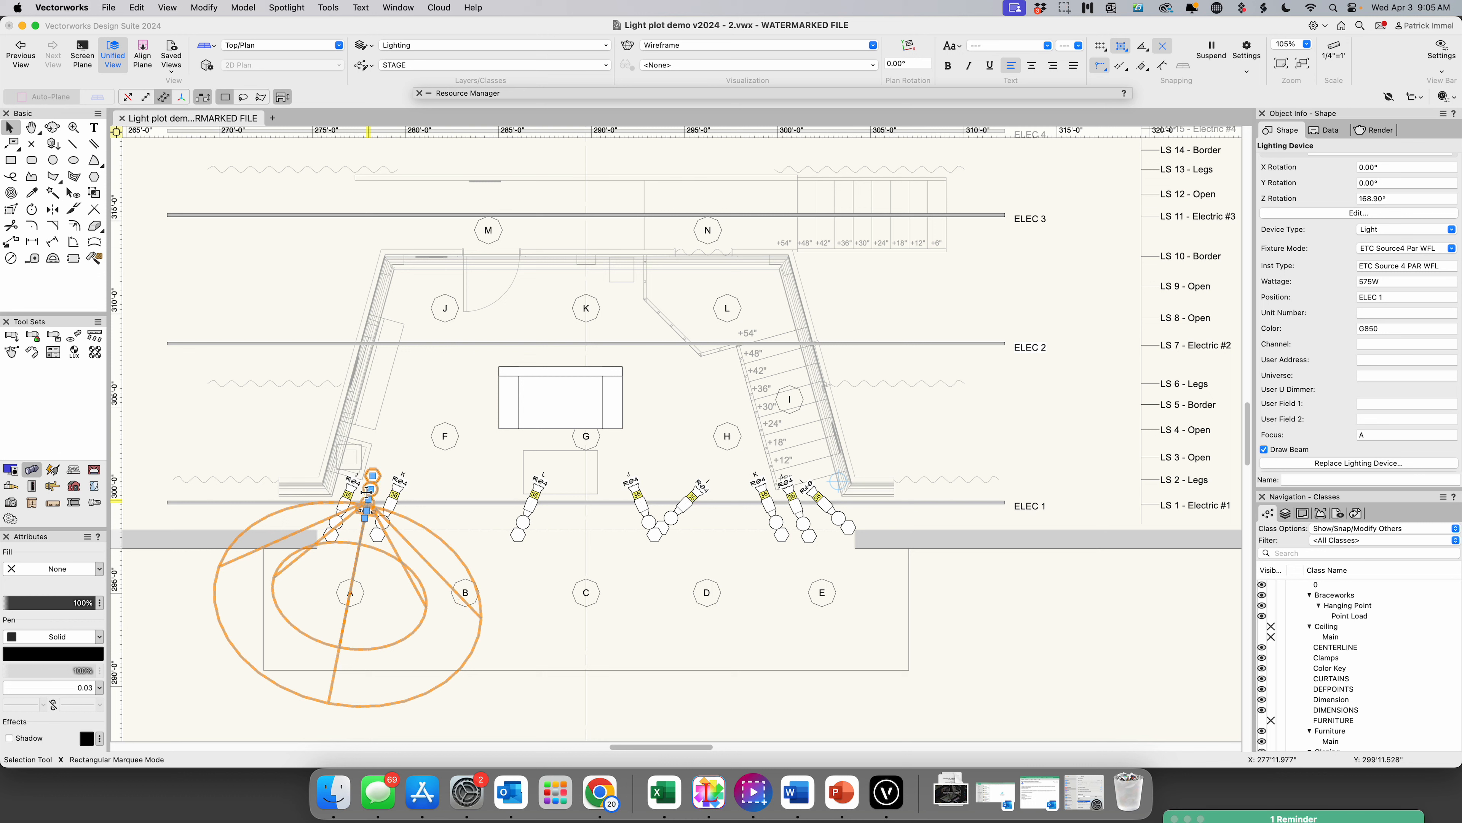
pyautogui.moveTo(367, 492); pyautogui.dragTo(470, 490)
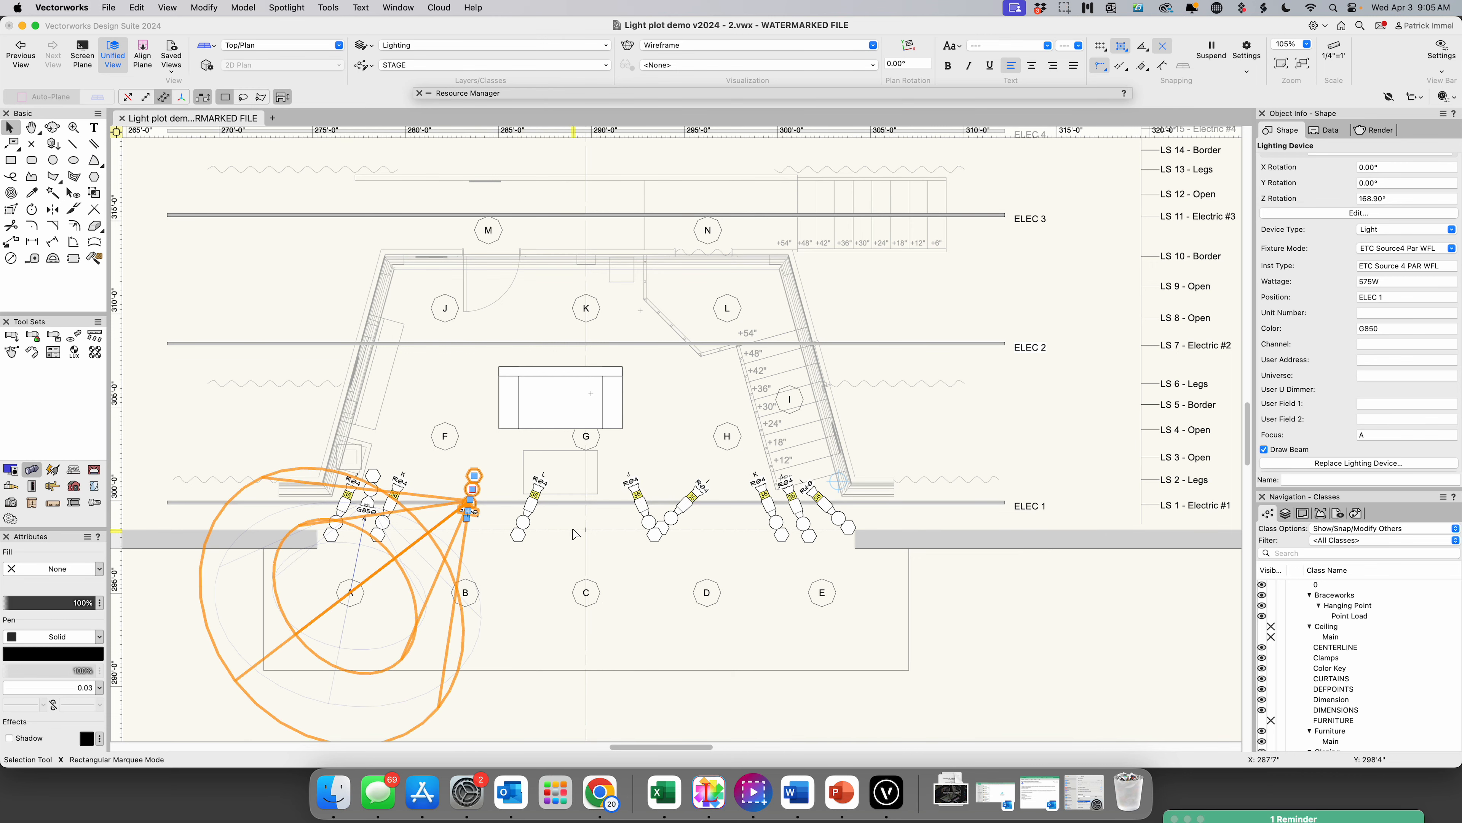
pyautogui.click(1365, 434)
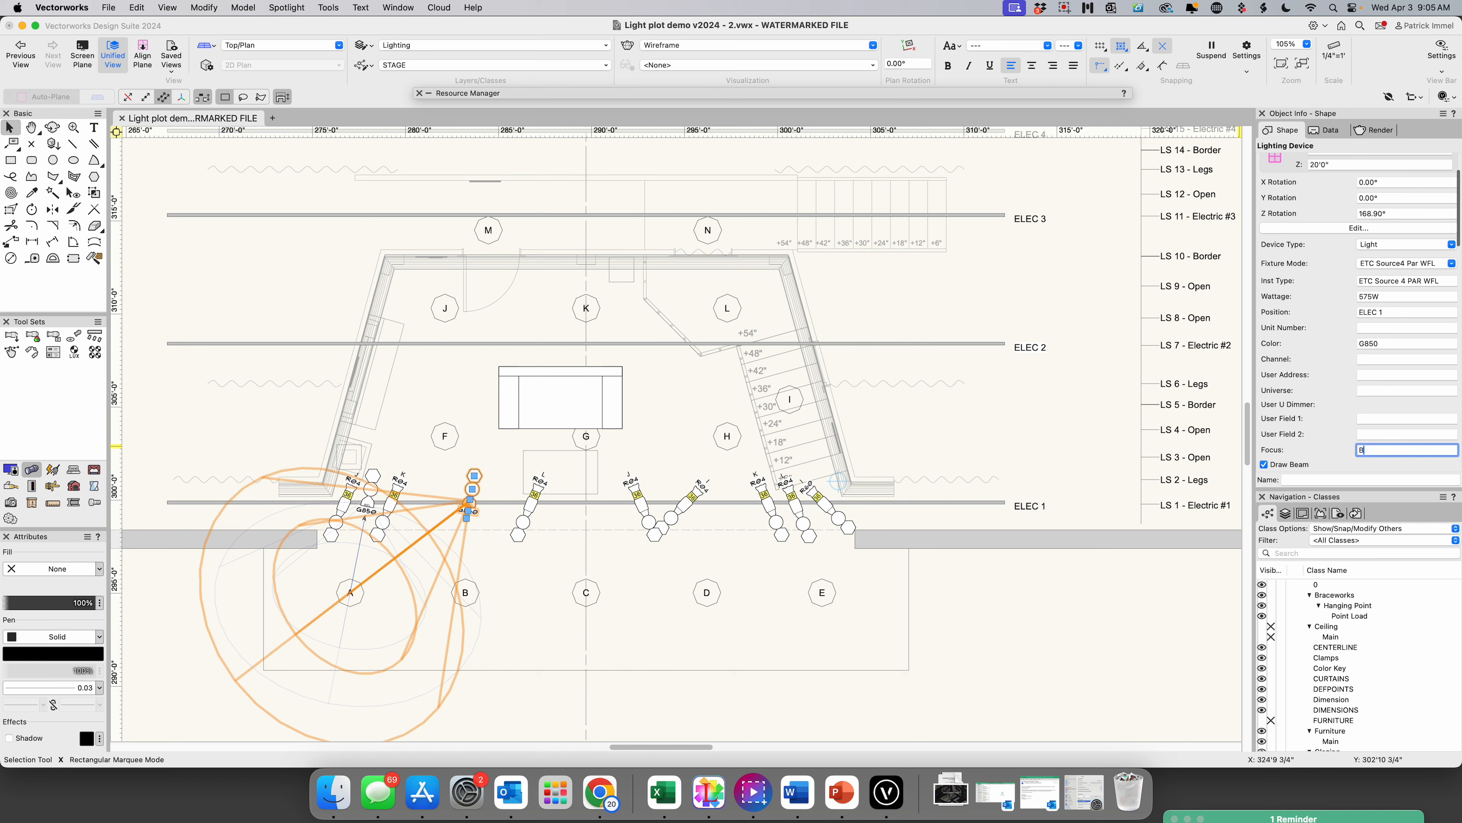
pyautogui.write('B')
pyautogui.press('Return')
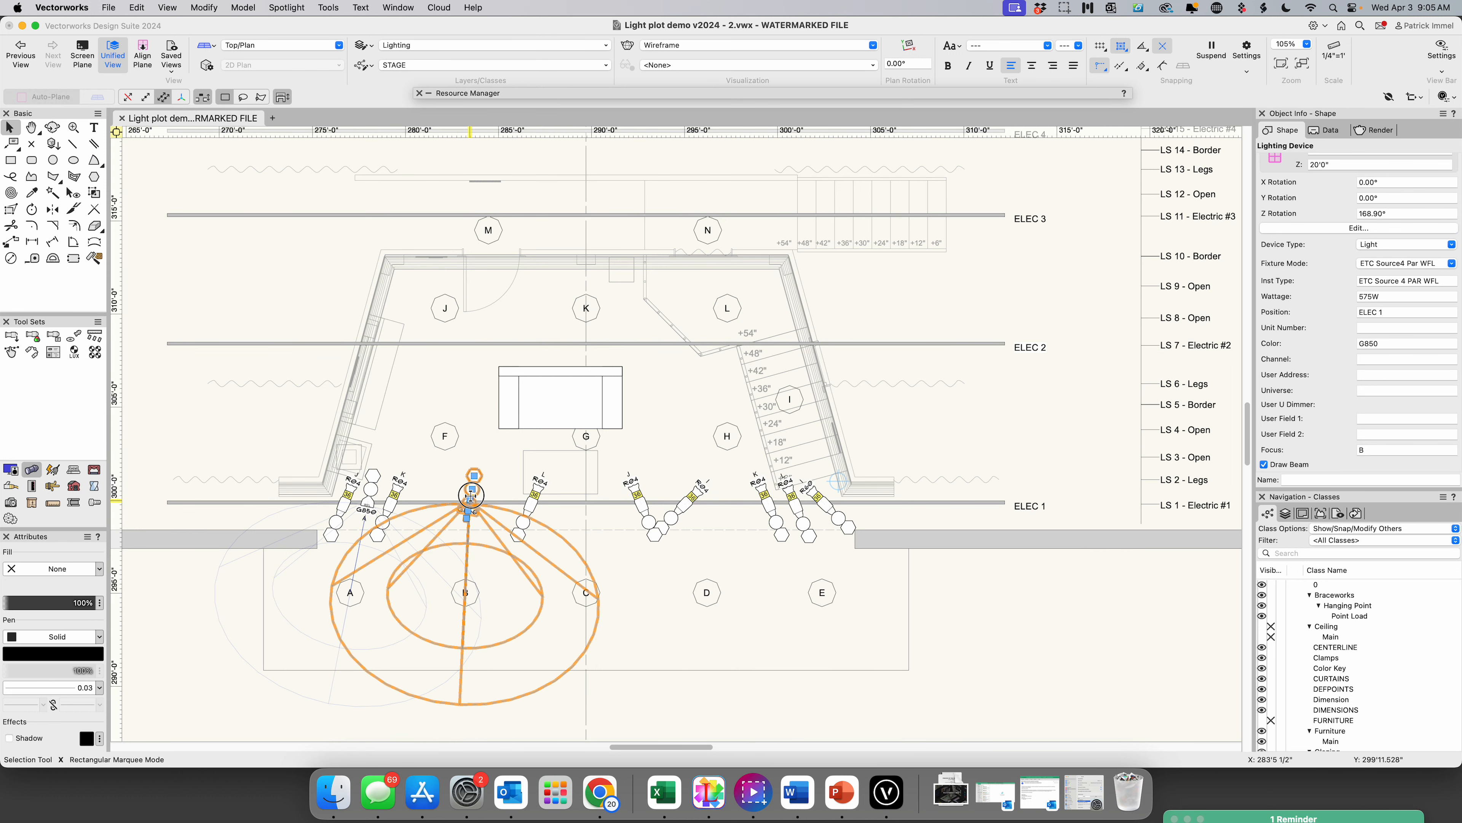
# - Copy the area B PAR along ELEC 1 to the centerline and set the copy's focus to C
pyautogui.moveTo(470, 495); pyautogui.dragTo(588, 500)
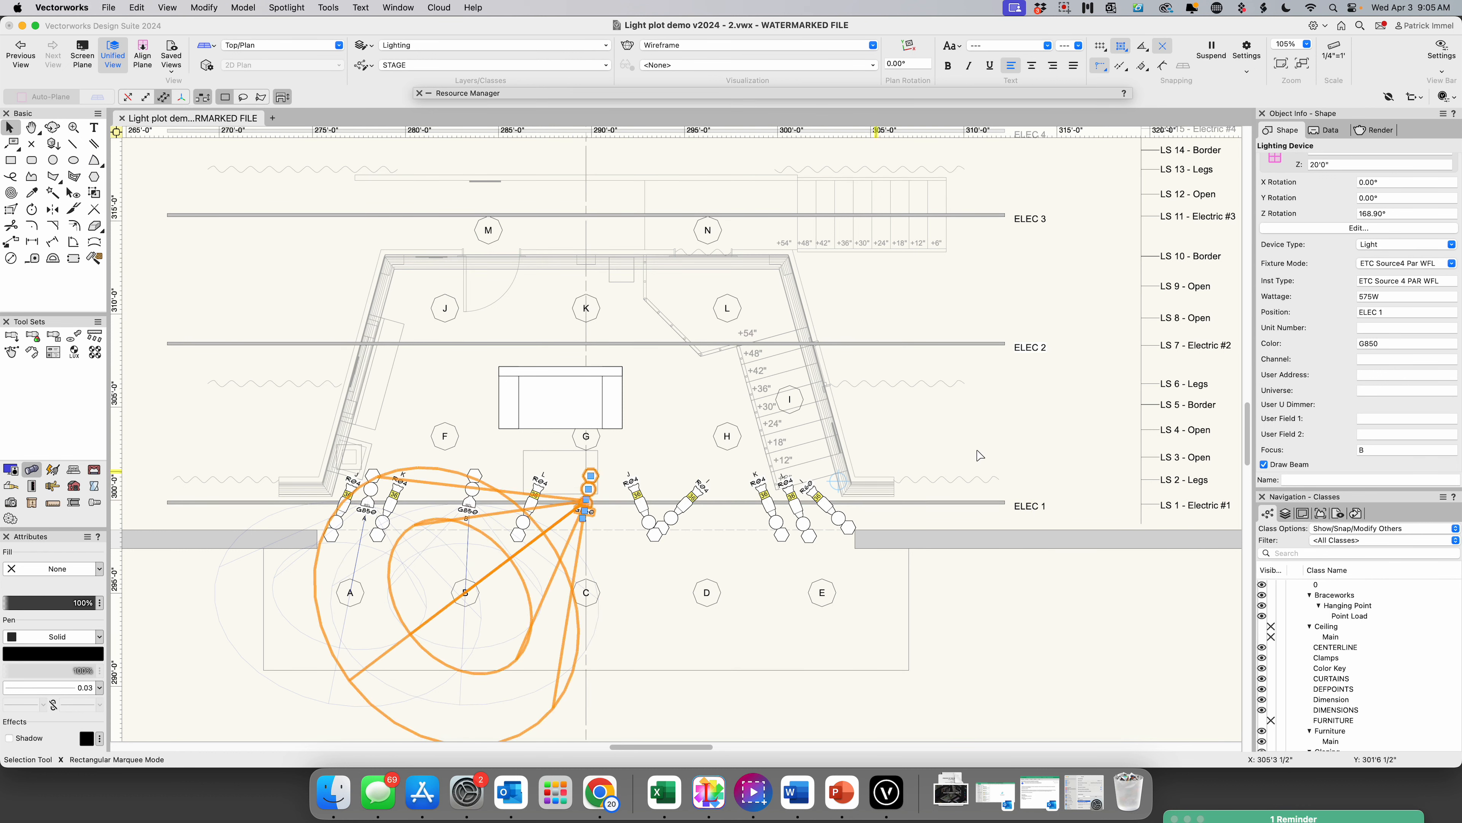
pyautogui.click(1381, 452)
pyautogui.write('C')
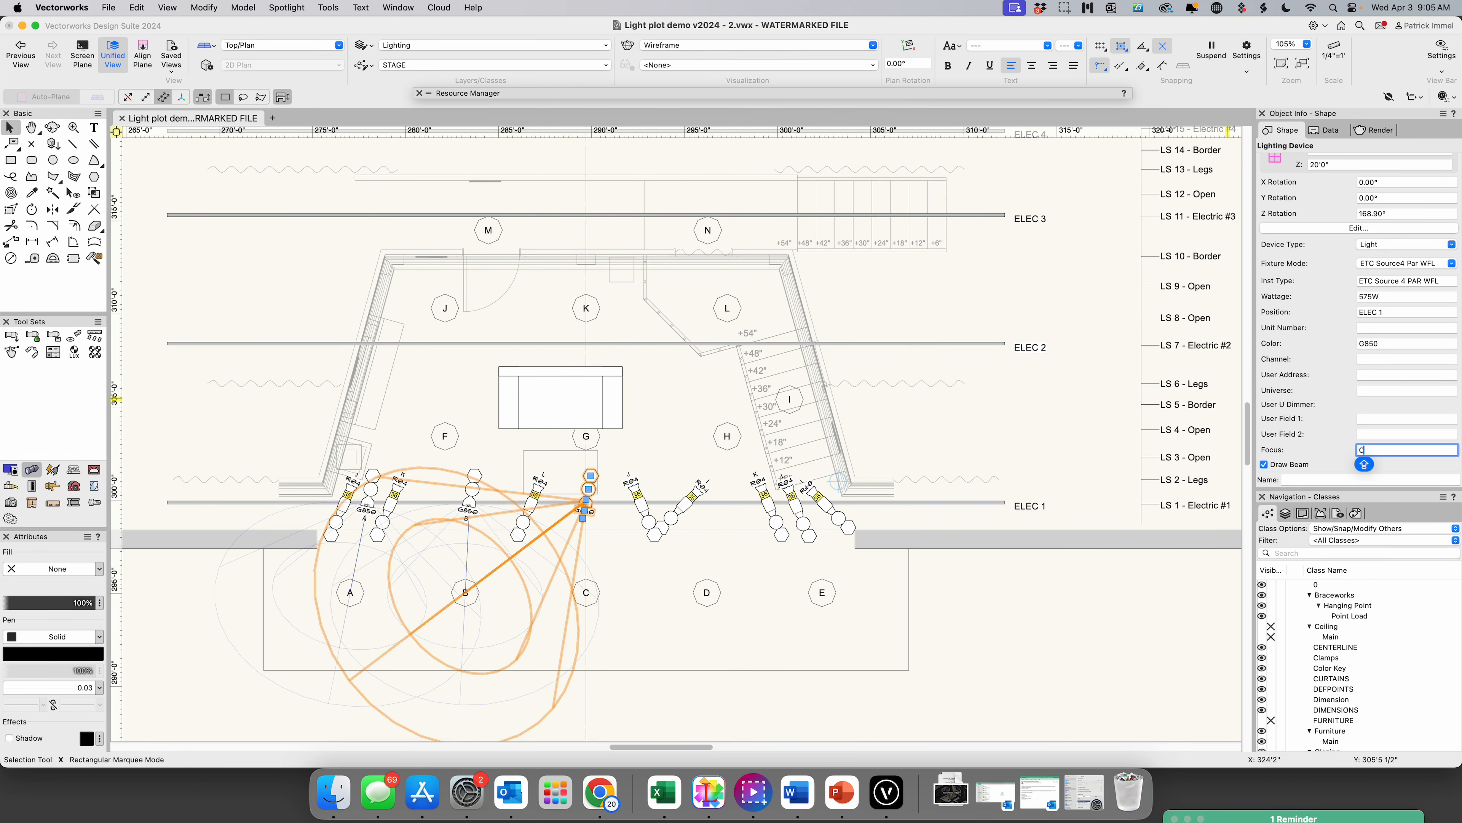
pyautogui.press('Return')
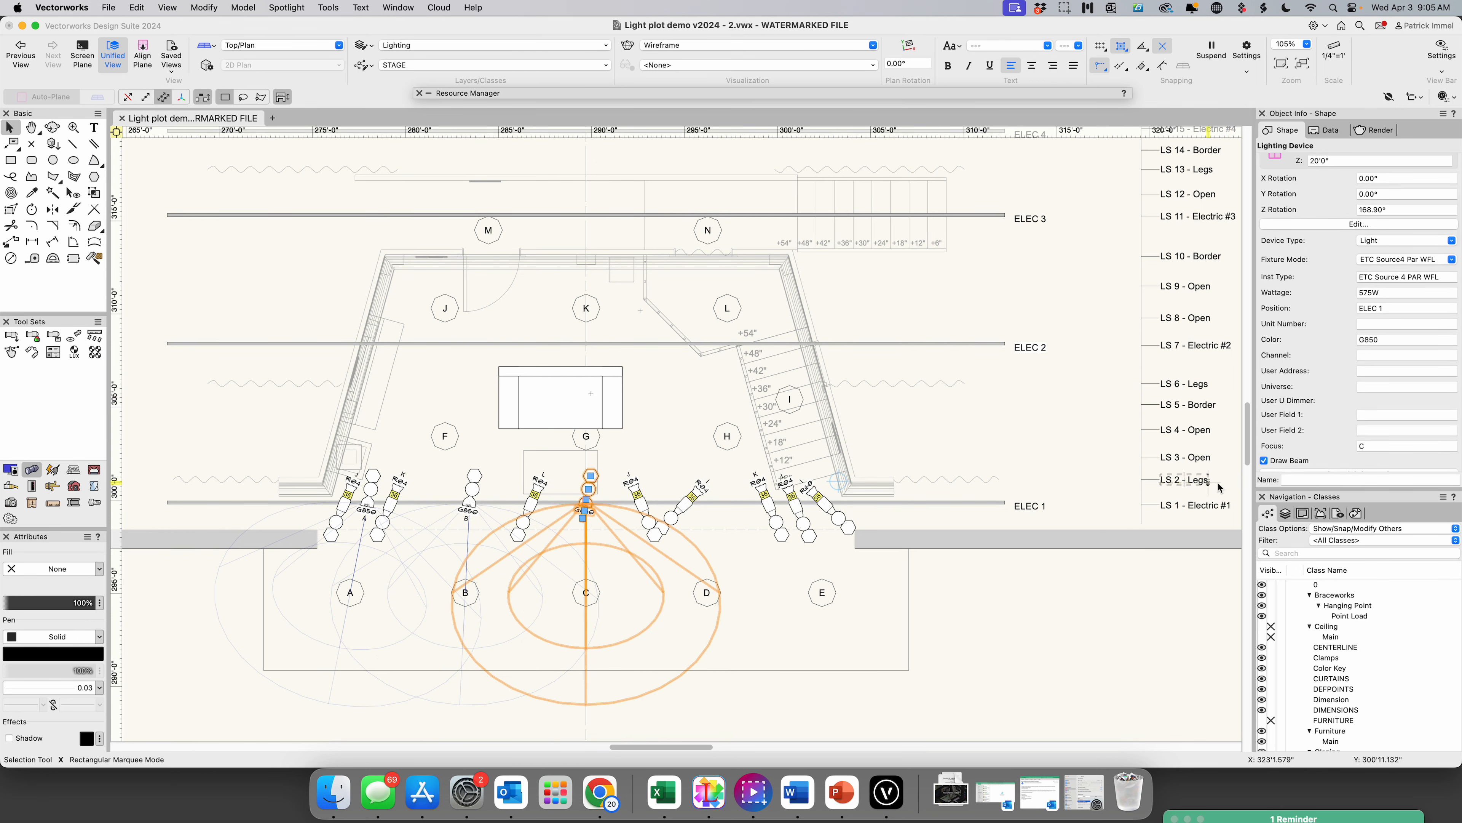
# - Copy the area C PAR along ELEC 1 to line up with area D and set the copy's focus to D
pyautogui.moveTo(593, 496); pyautogui.dragTo(717, 504)
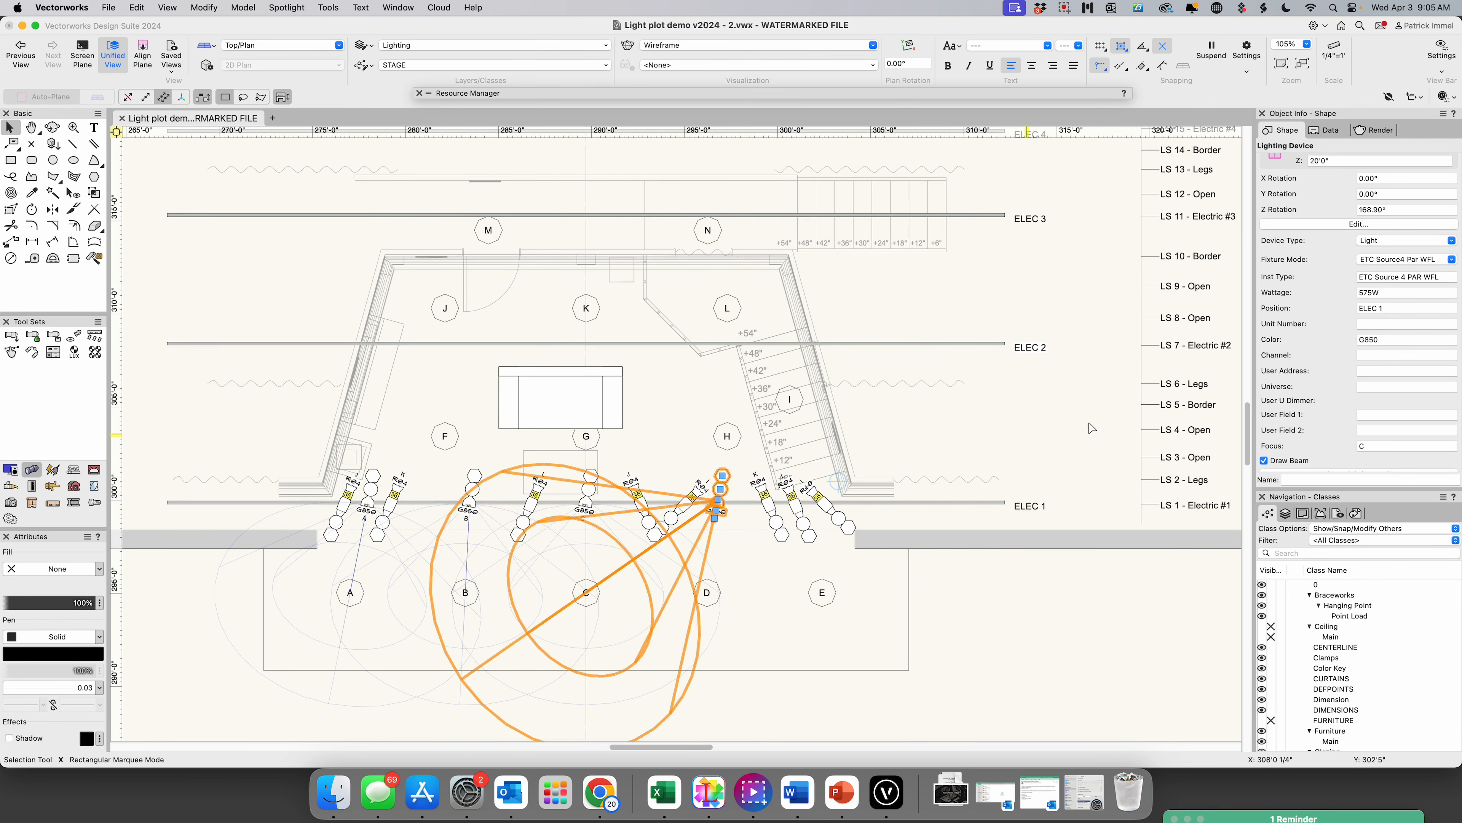
pyautogui.click(1367, 440)
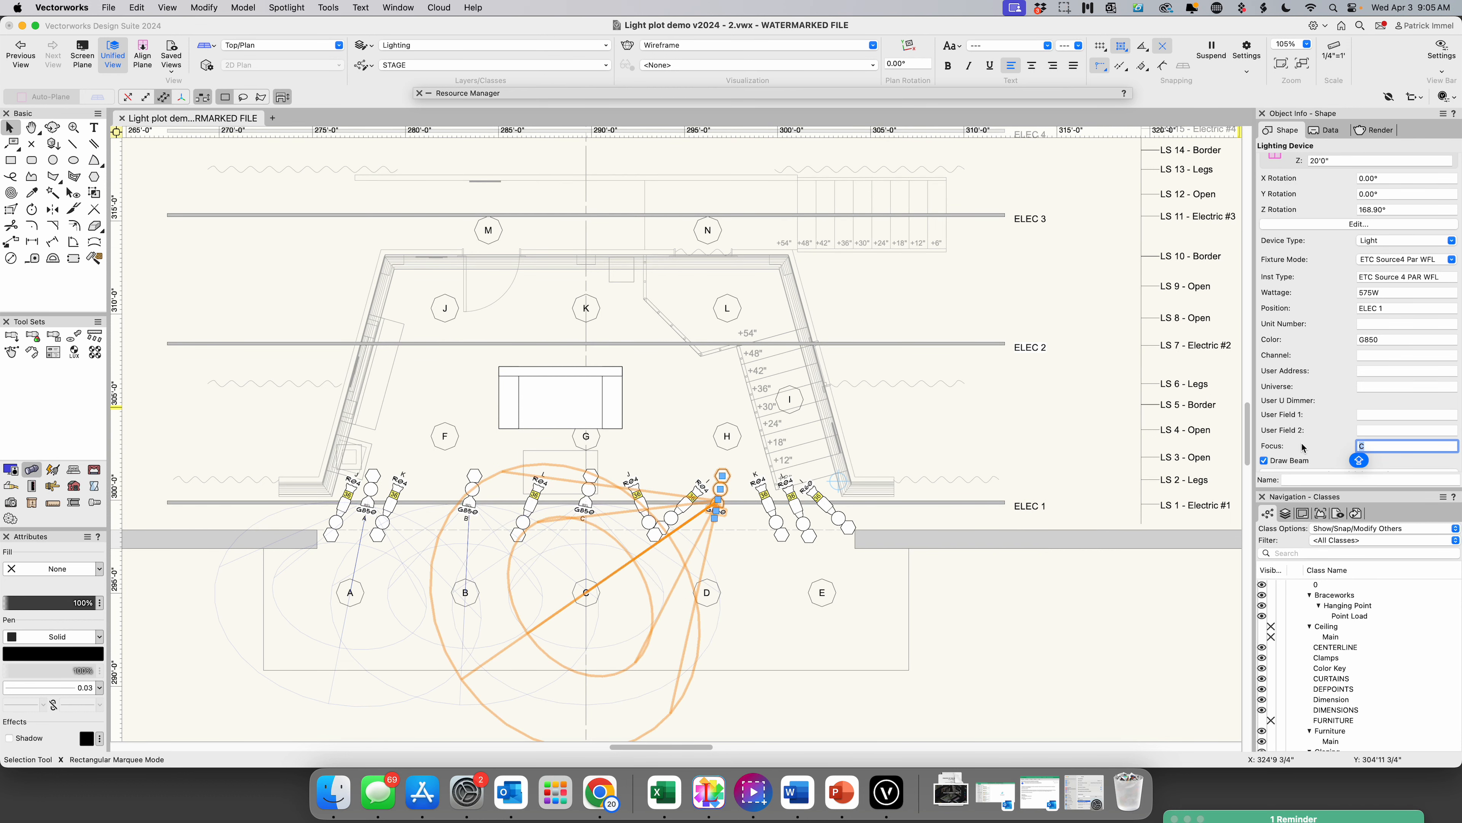
pyautogui.write('D')
pyautogui.press('Return')
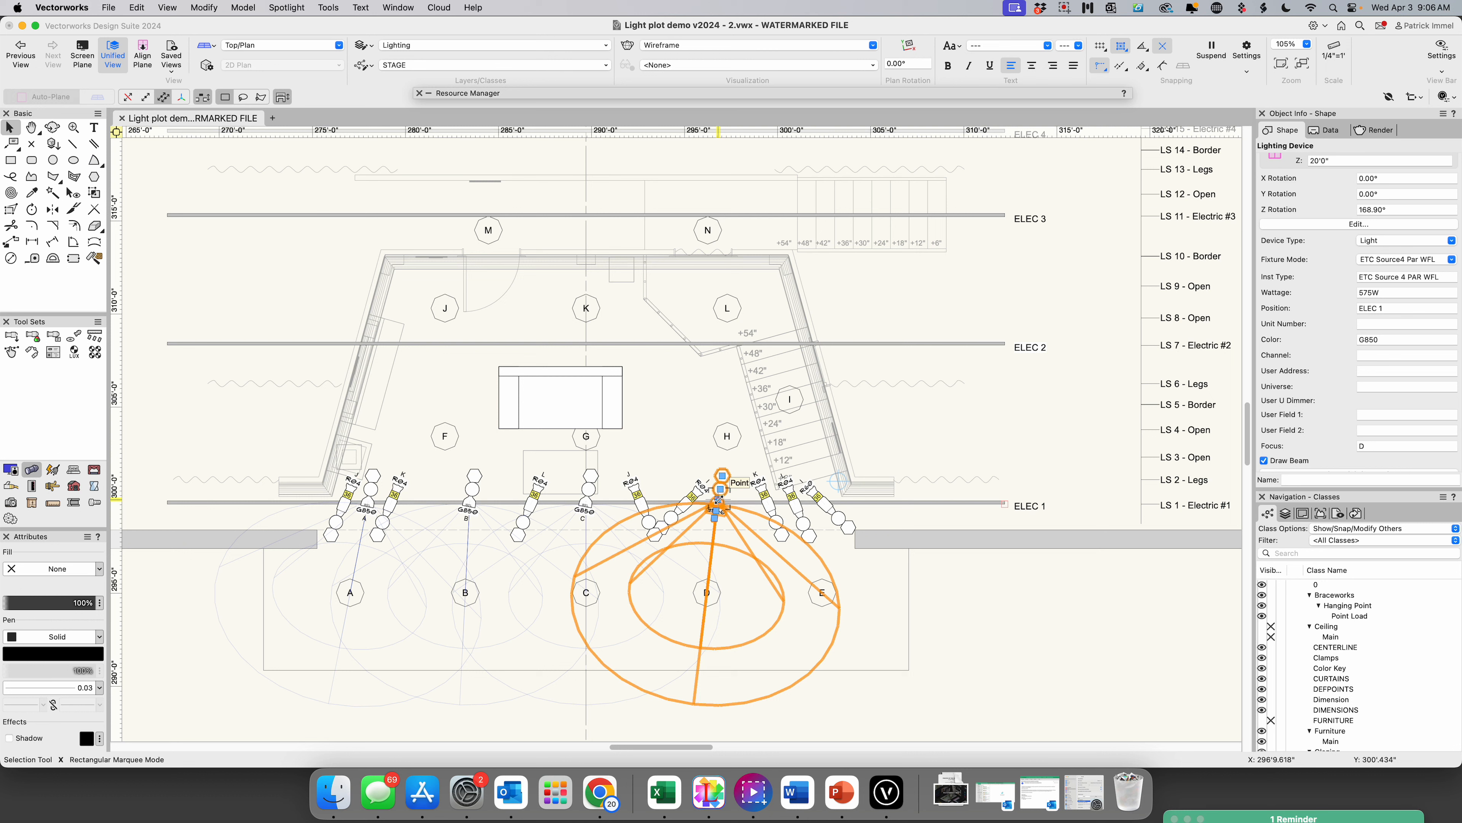
pyautogui.moveTo(719, 501)
pyautogui.mouseDown()
pyautogui.moveTo(863, 505)
pyautogui.moveTo(720, 505)
pyautogui.mouseUp()
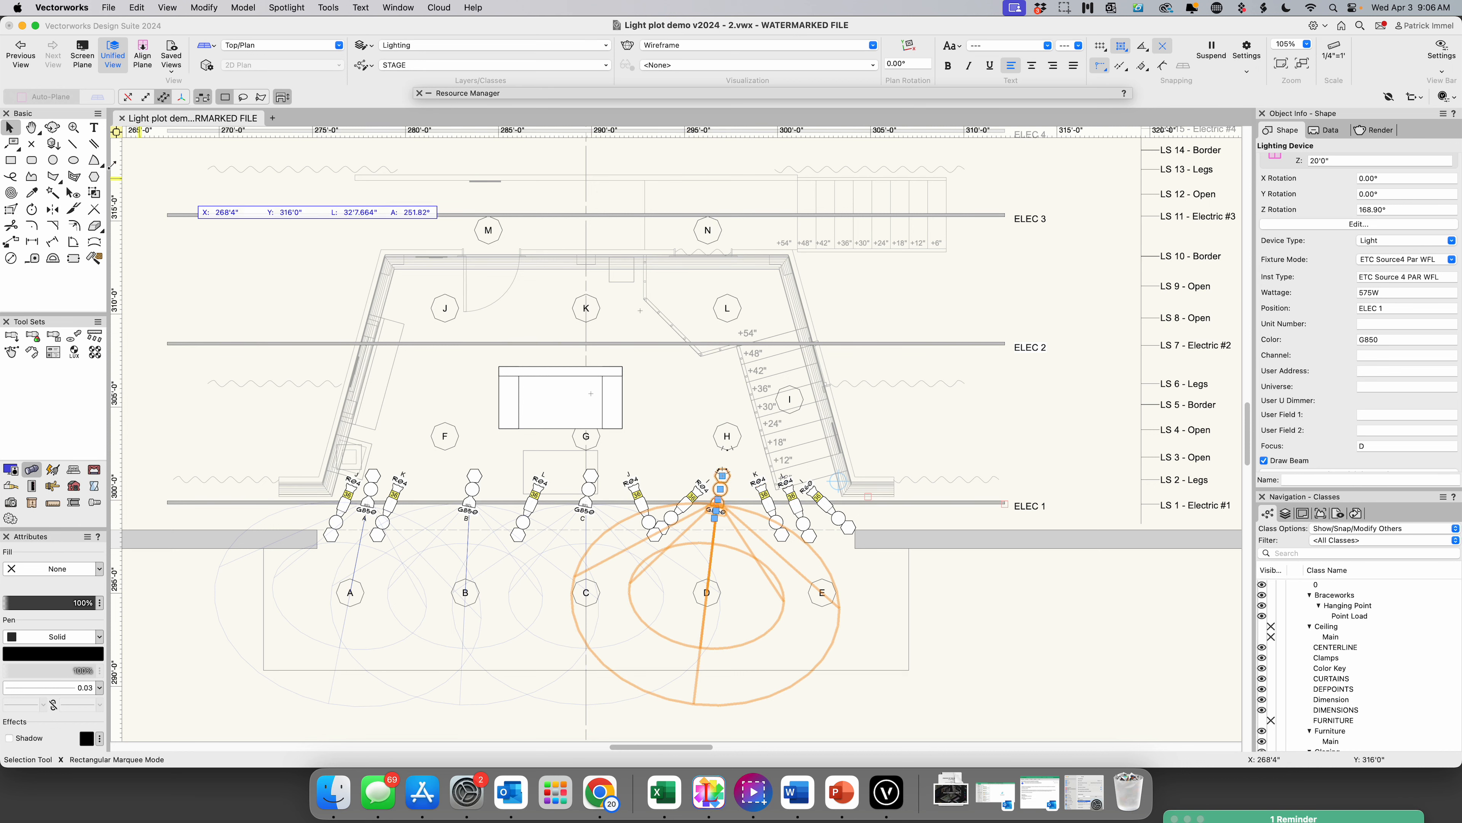
pyautogui.click(13, 141)
pyautogui.click(9, 127)
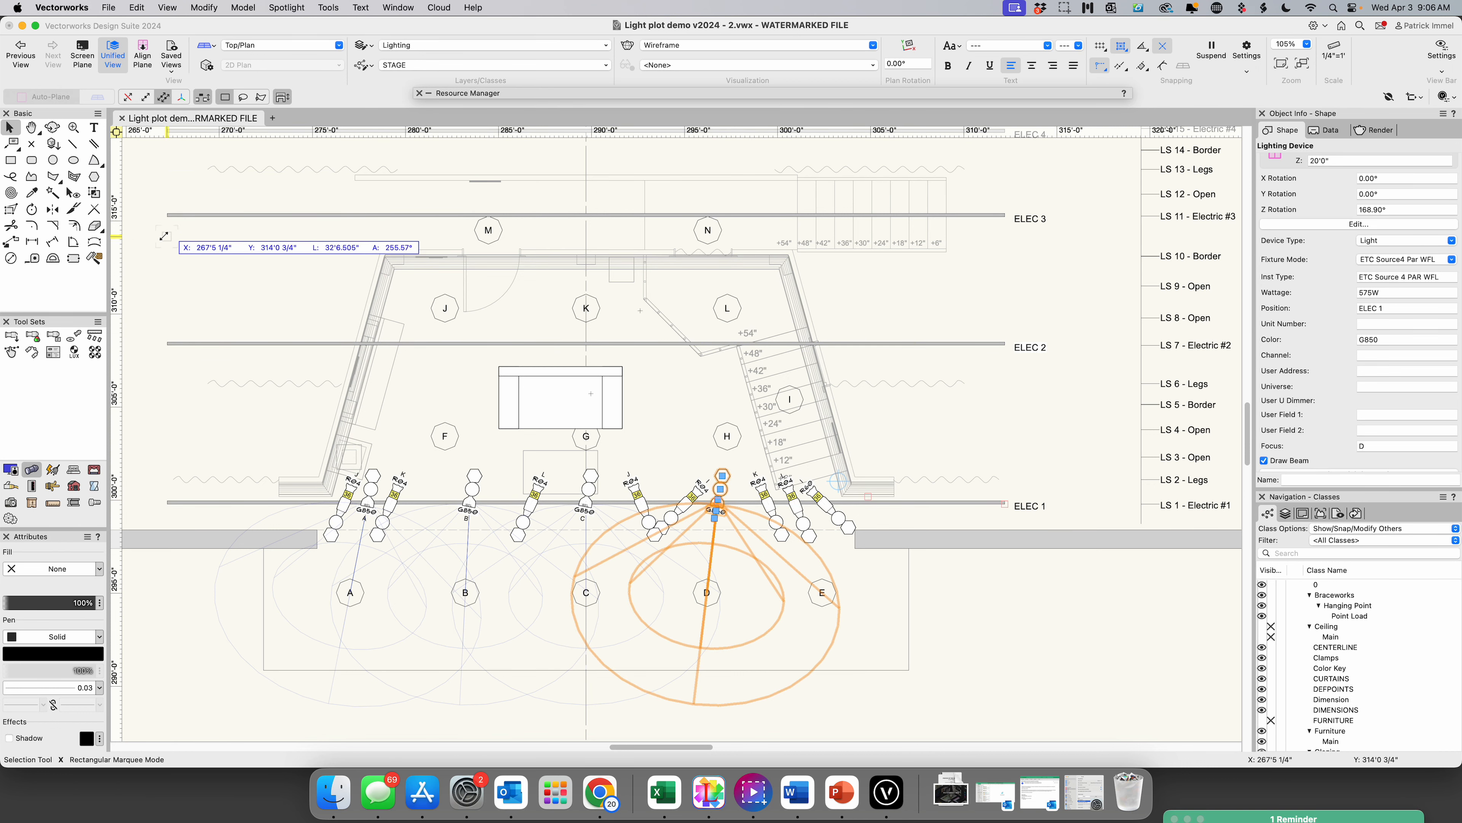
pyautogui.click(127, 196)
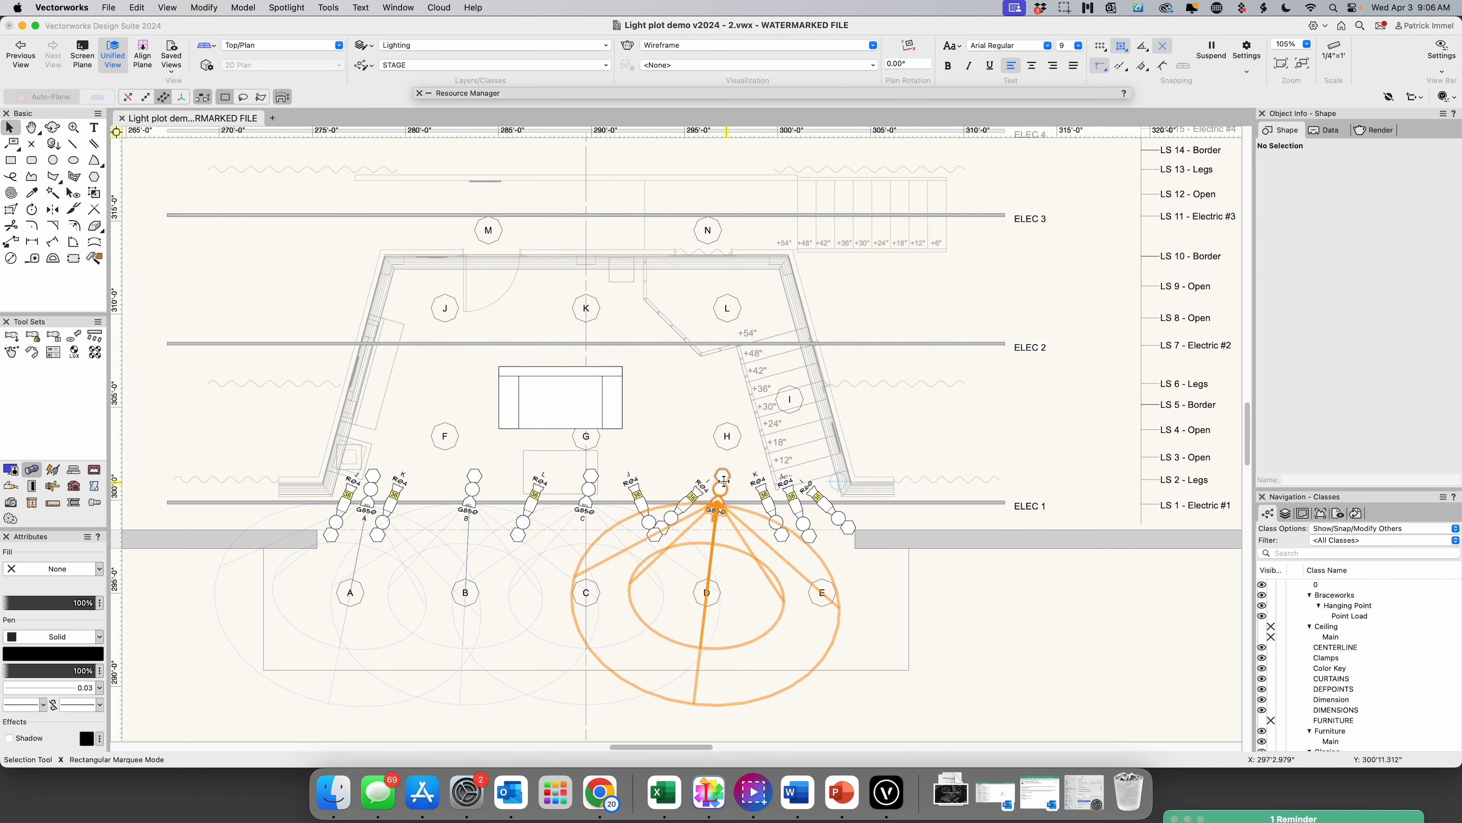
# - Copy the area D PAR to the open stretch of ELEC 1 beyond the set wall and set the copy's focus to E
pyautogui.moveTo(723, 481); pyautogui.dragTo(952, 499)
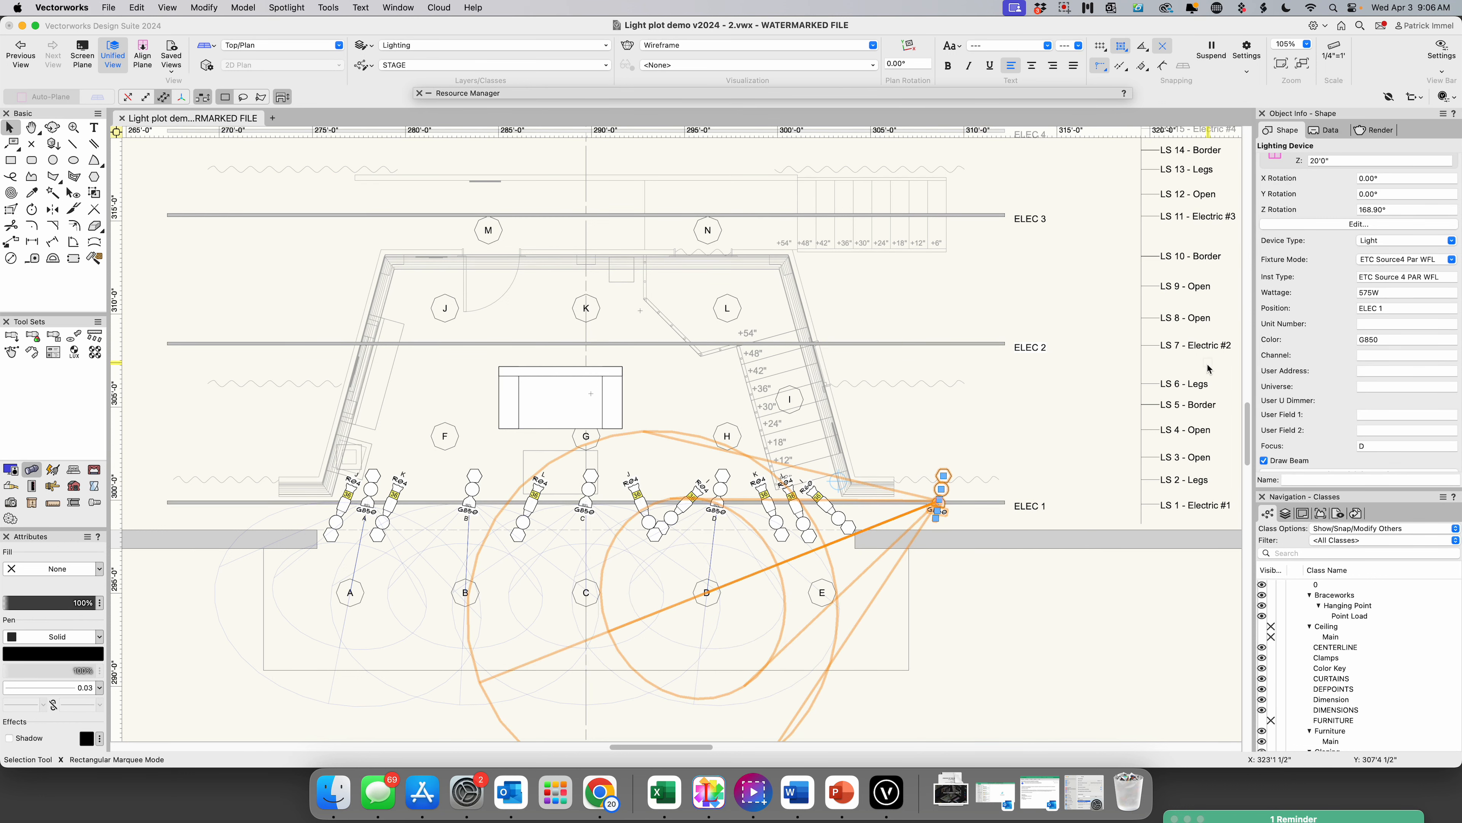
pyautogui.moveTo(1368, 446); pyautogui.dragTo(1233, 438)
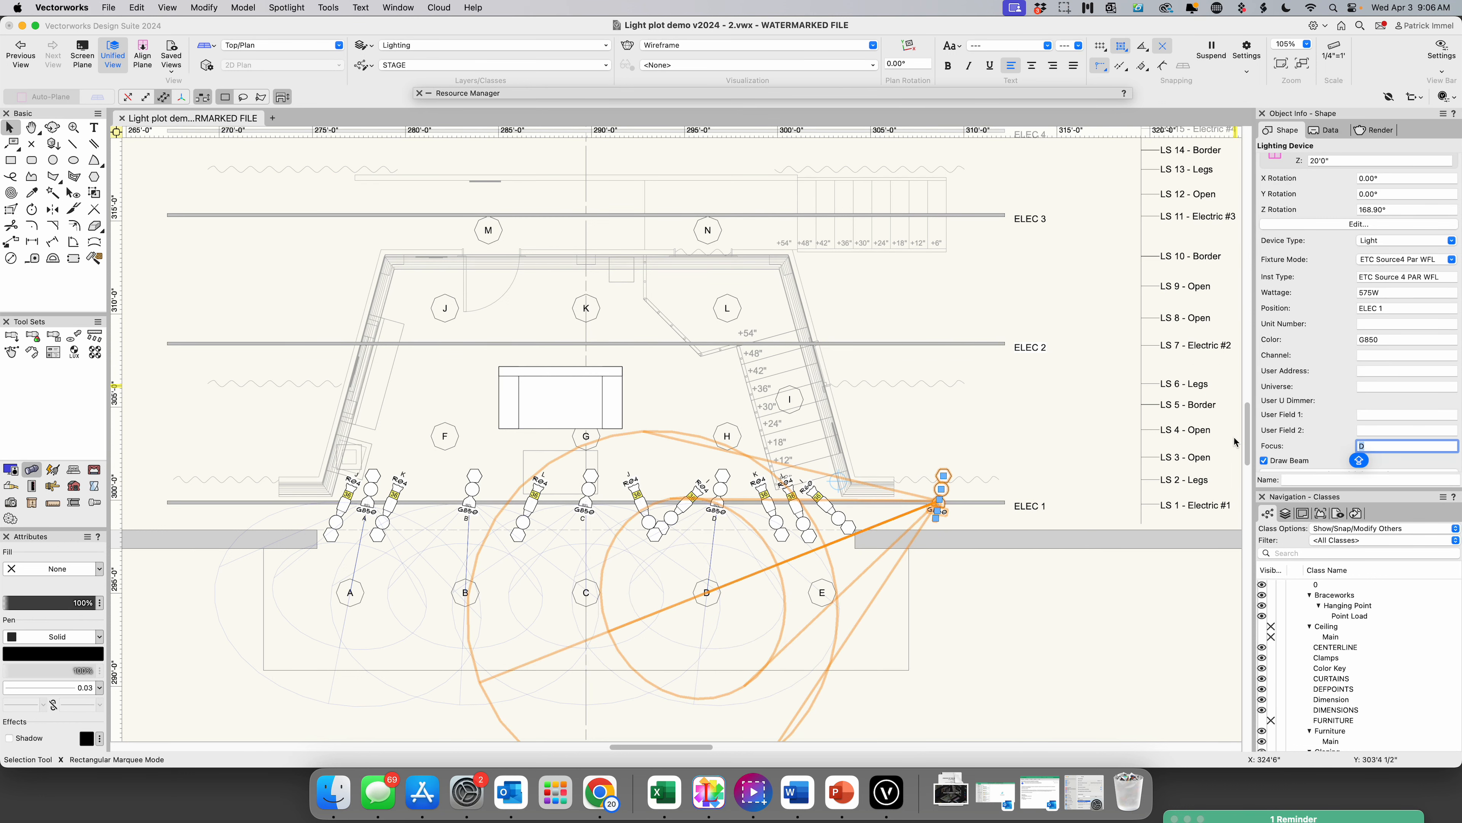
pyautogui.write('E')
pyautogui.press('Return')
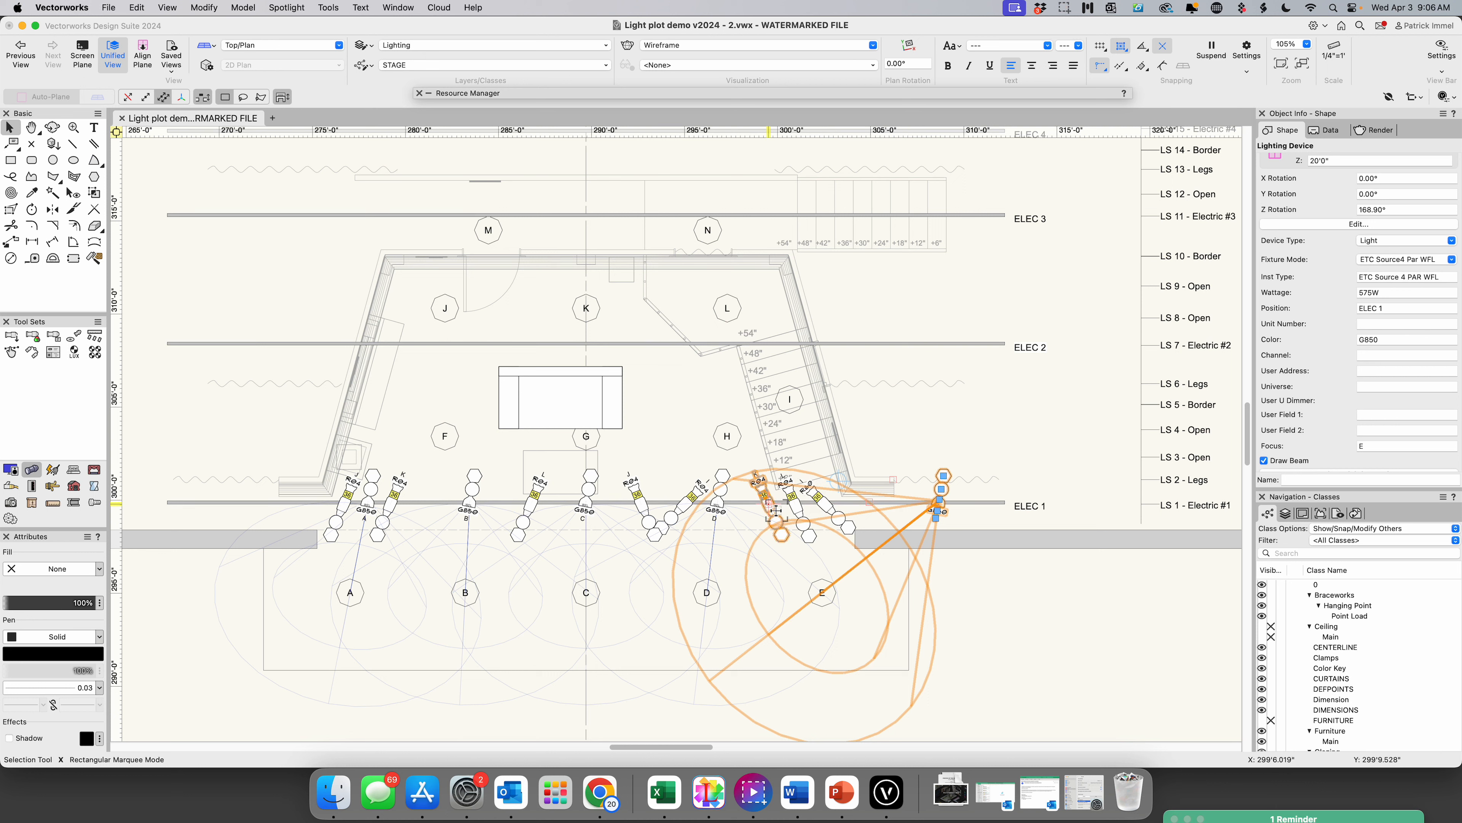
# - Make room near area E on ELEC 1 by nudging the neighbouring K and L fixtures toward center and the I fixture offstage
pyautogui.click(770, 509)
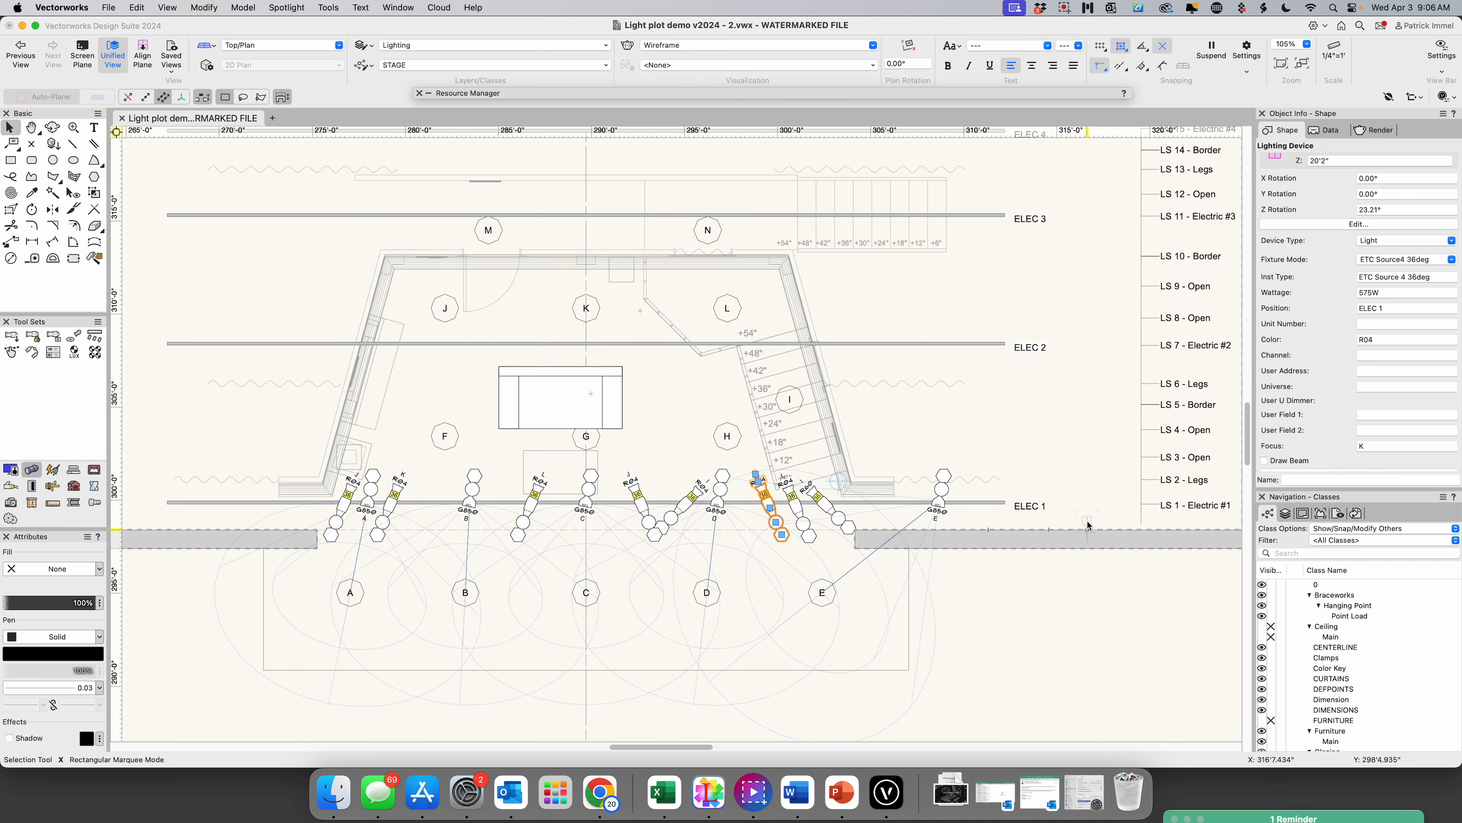
pyautogui.hotkey('shift', 'Left')
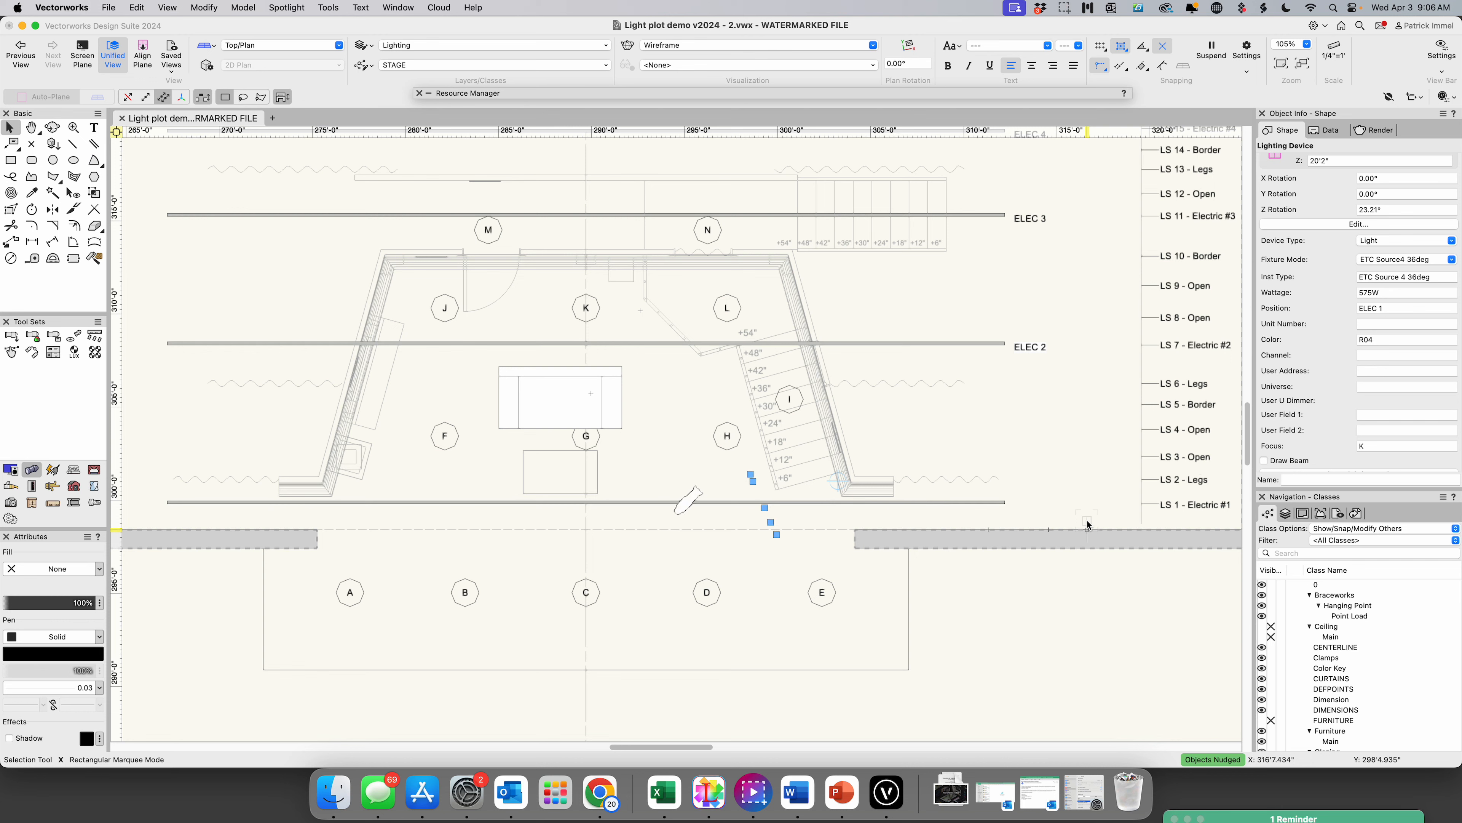
pyautogui.hotkey('shift', 'Left')
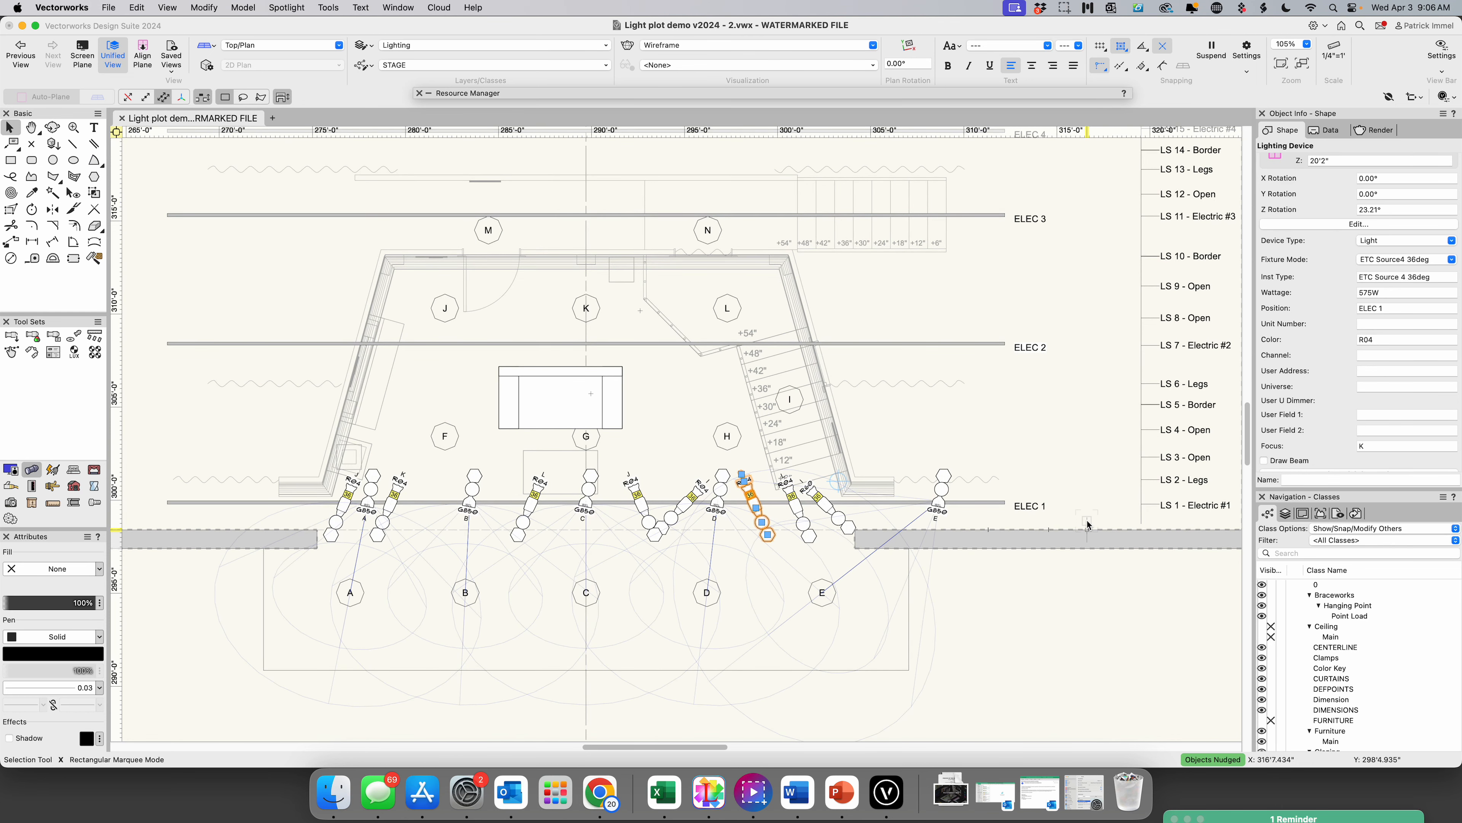
pyautogui.click(811, 515)
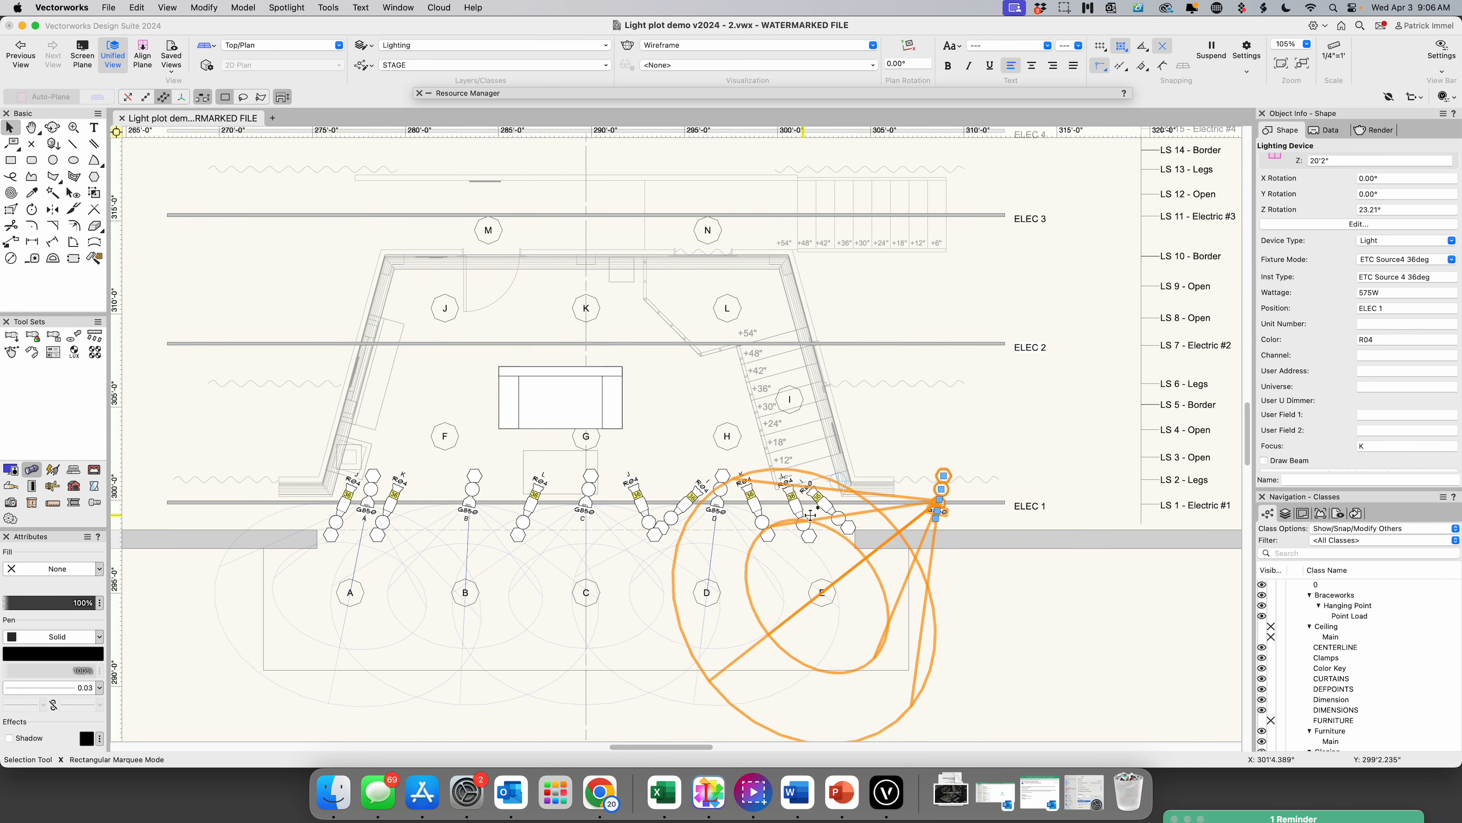
pyautogui.click(811, 515)
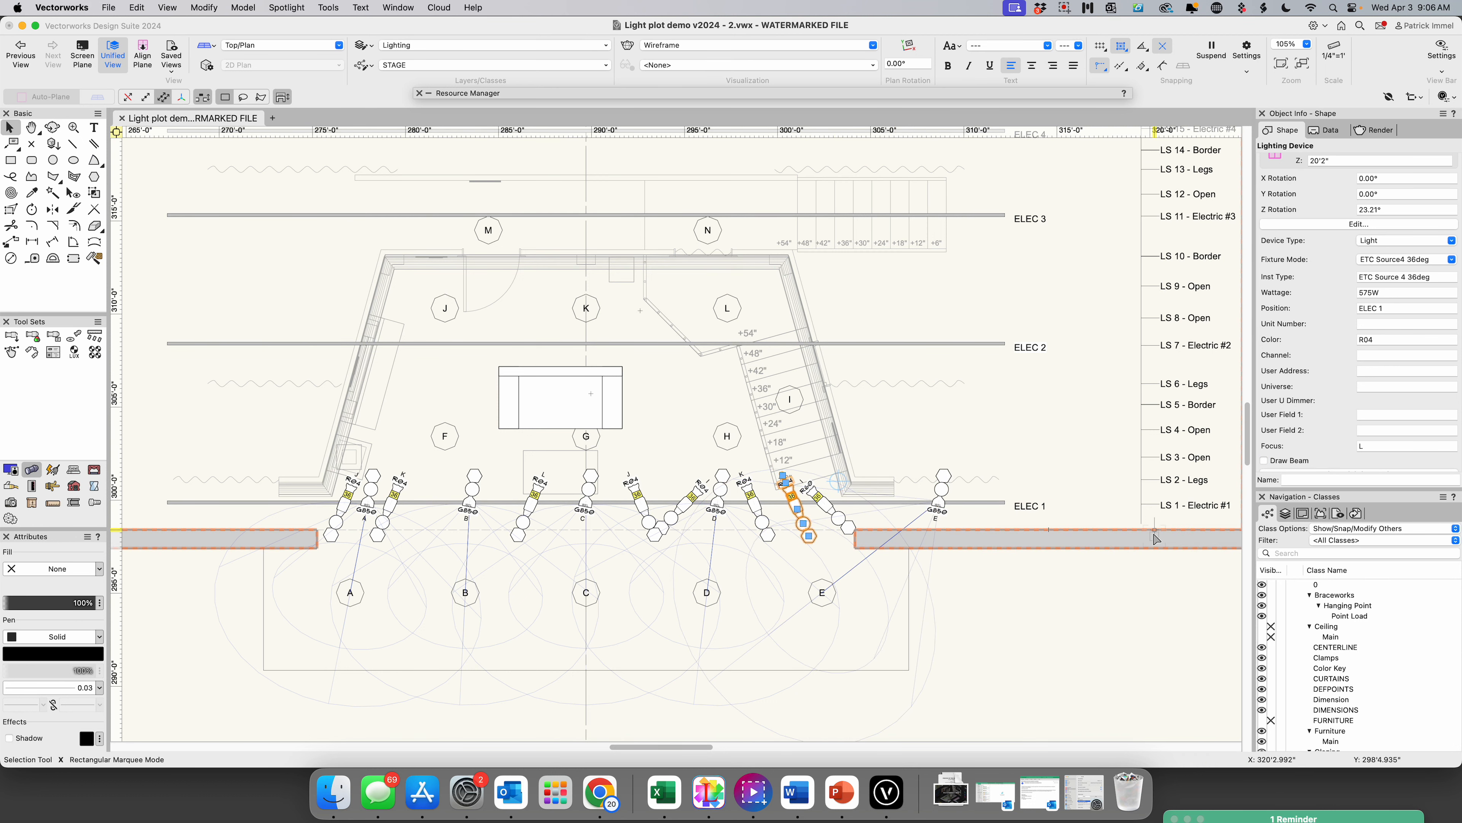
pyautogui.hotkey('shift', 'Left')
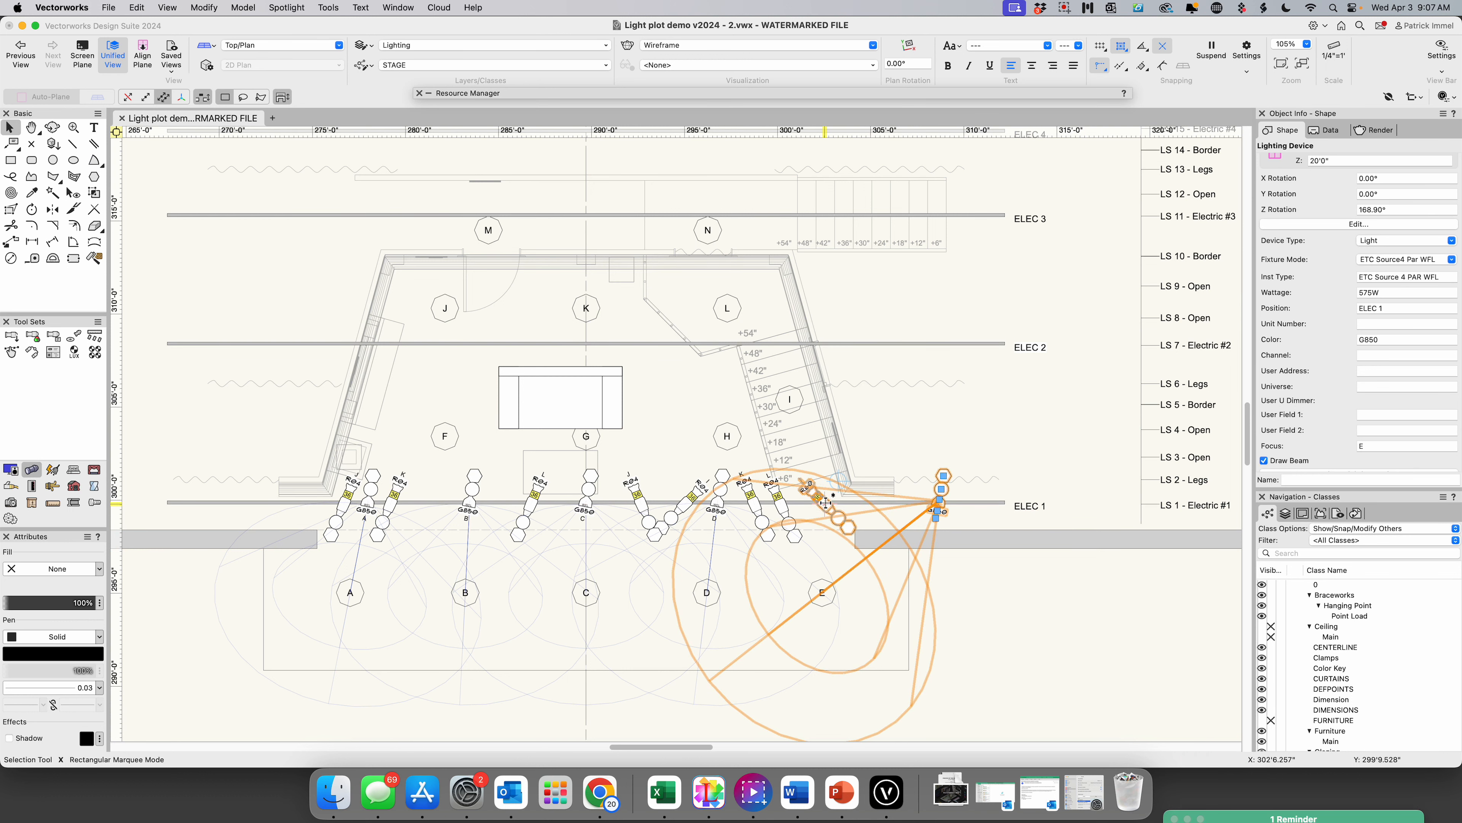
pyautogui.click(887, 445)
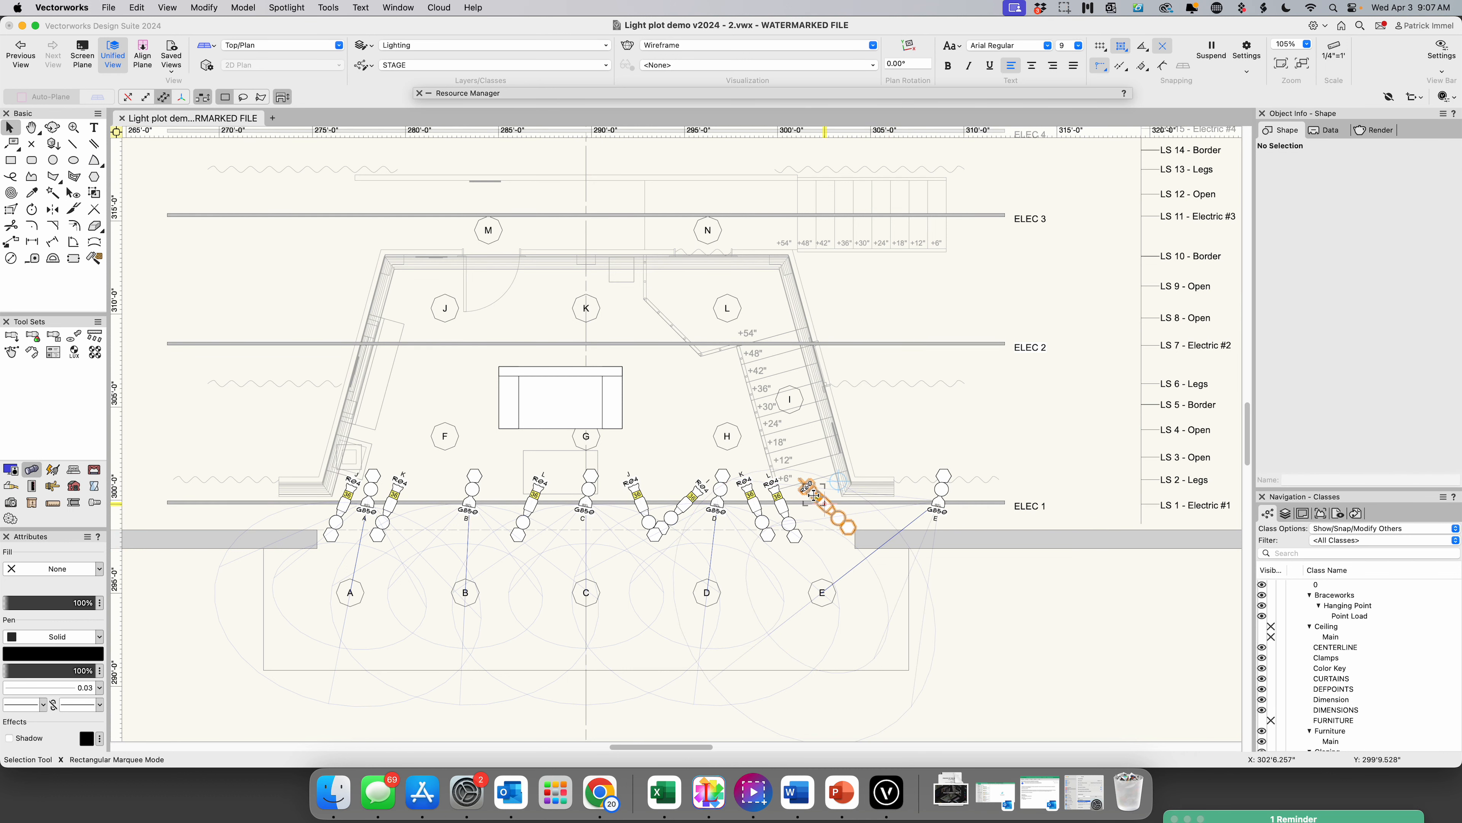
pyautogui.press('Right')
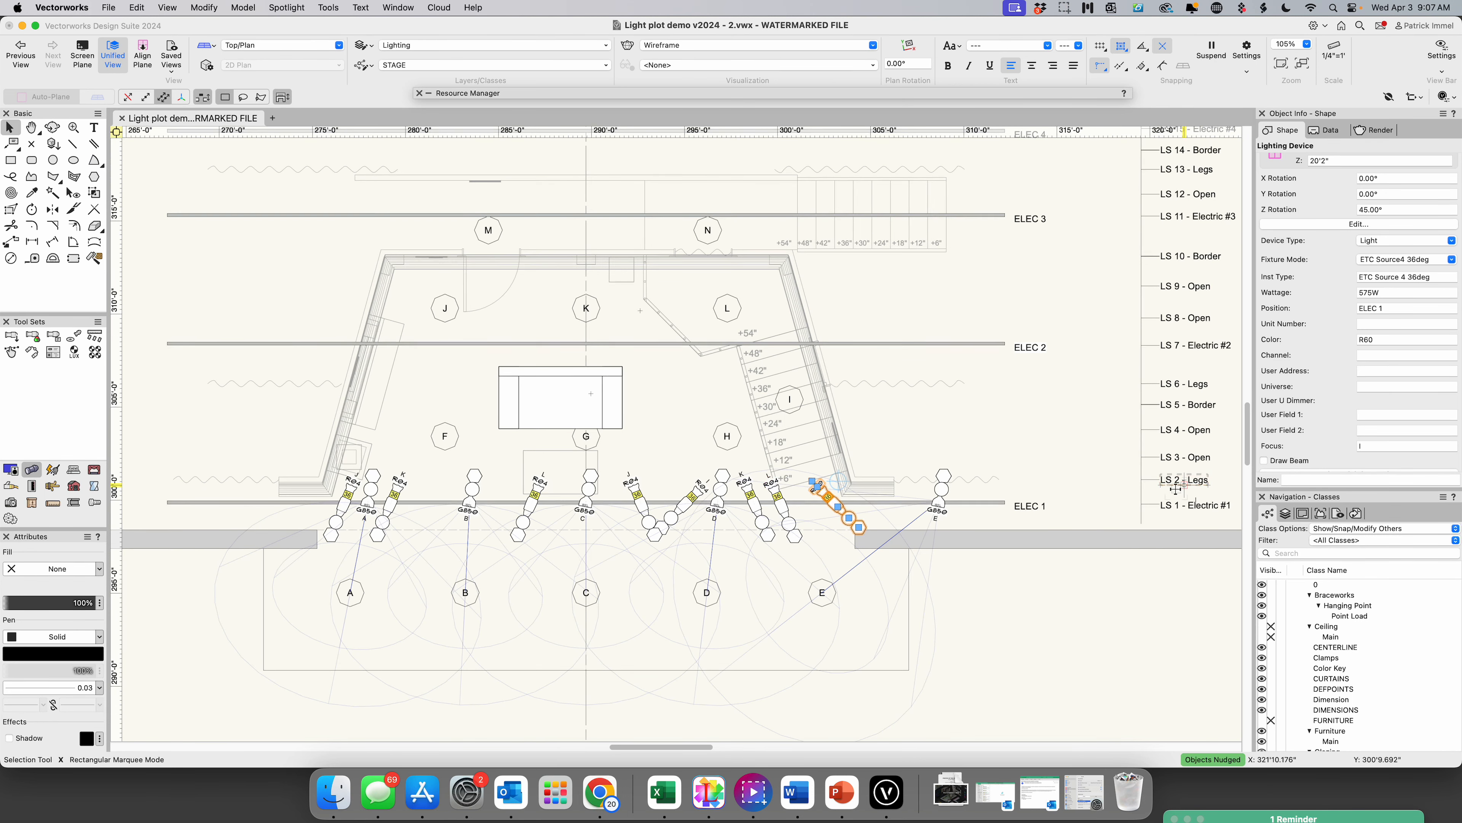
# - Move the area E PAR into the gap between the L and I fixtures on ELEC 1 and nudge it slightly toward center
pyautogui.click(943, 504)
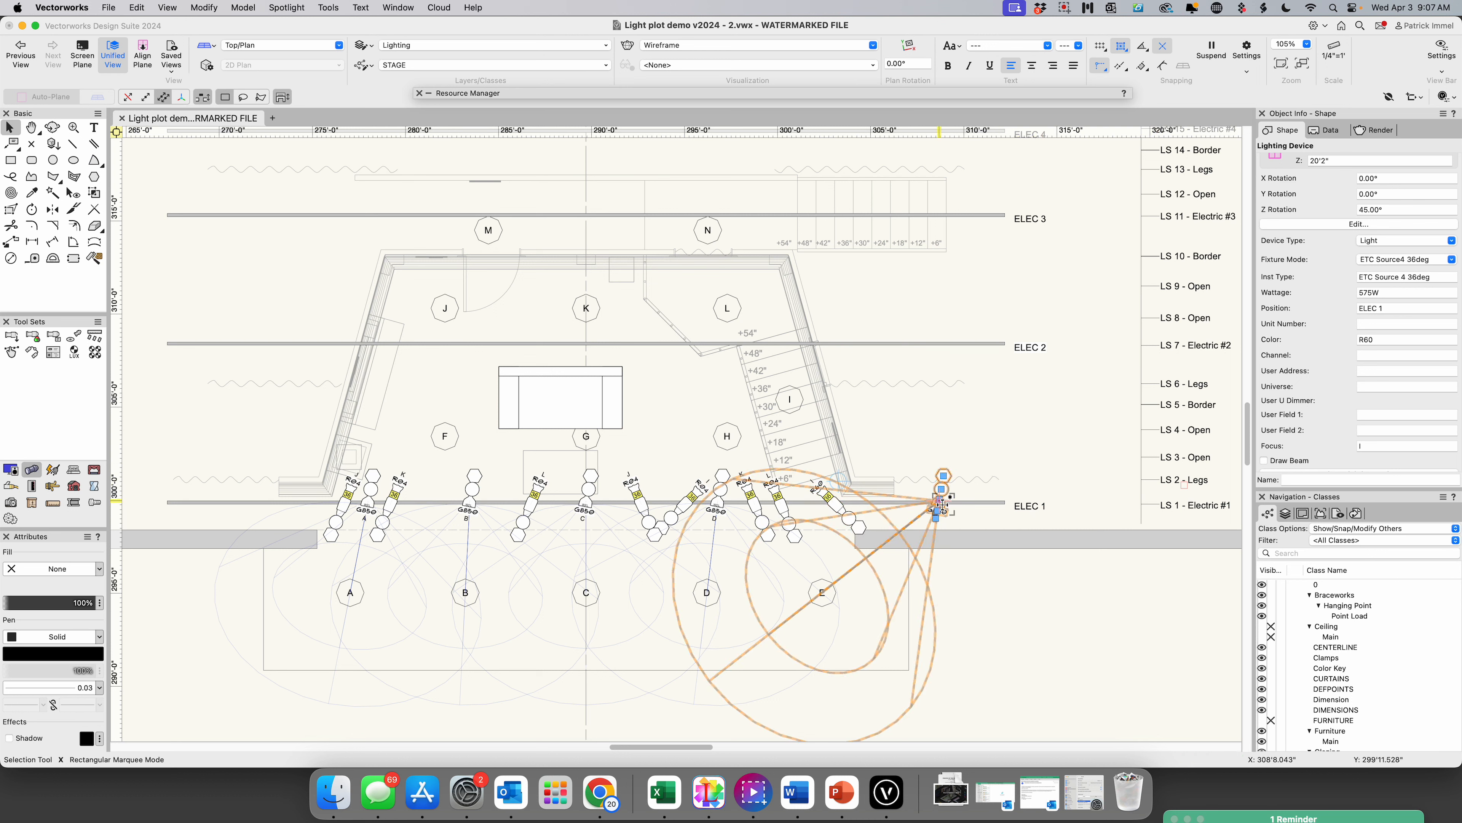
pyautogui.moveTo(942, 505); pyautogui.dragTo(814, 501)
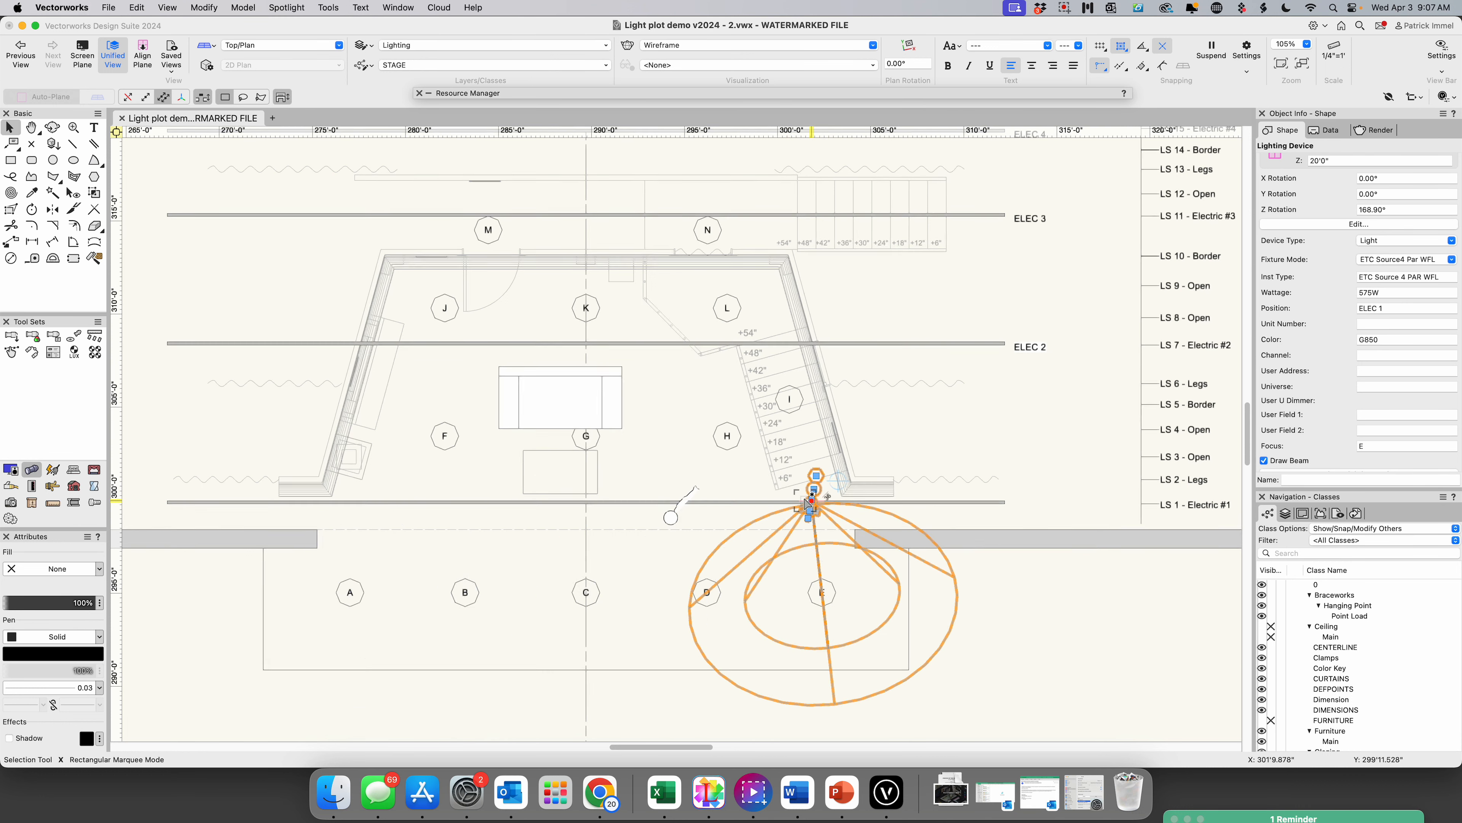
pyautogui.hotkey('shift', 'Left')
pyautogui.hotkey('shift', 'Left')
pyautogui.hotkey('shift', 'Left')
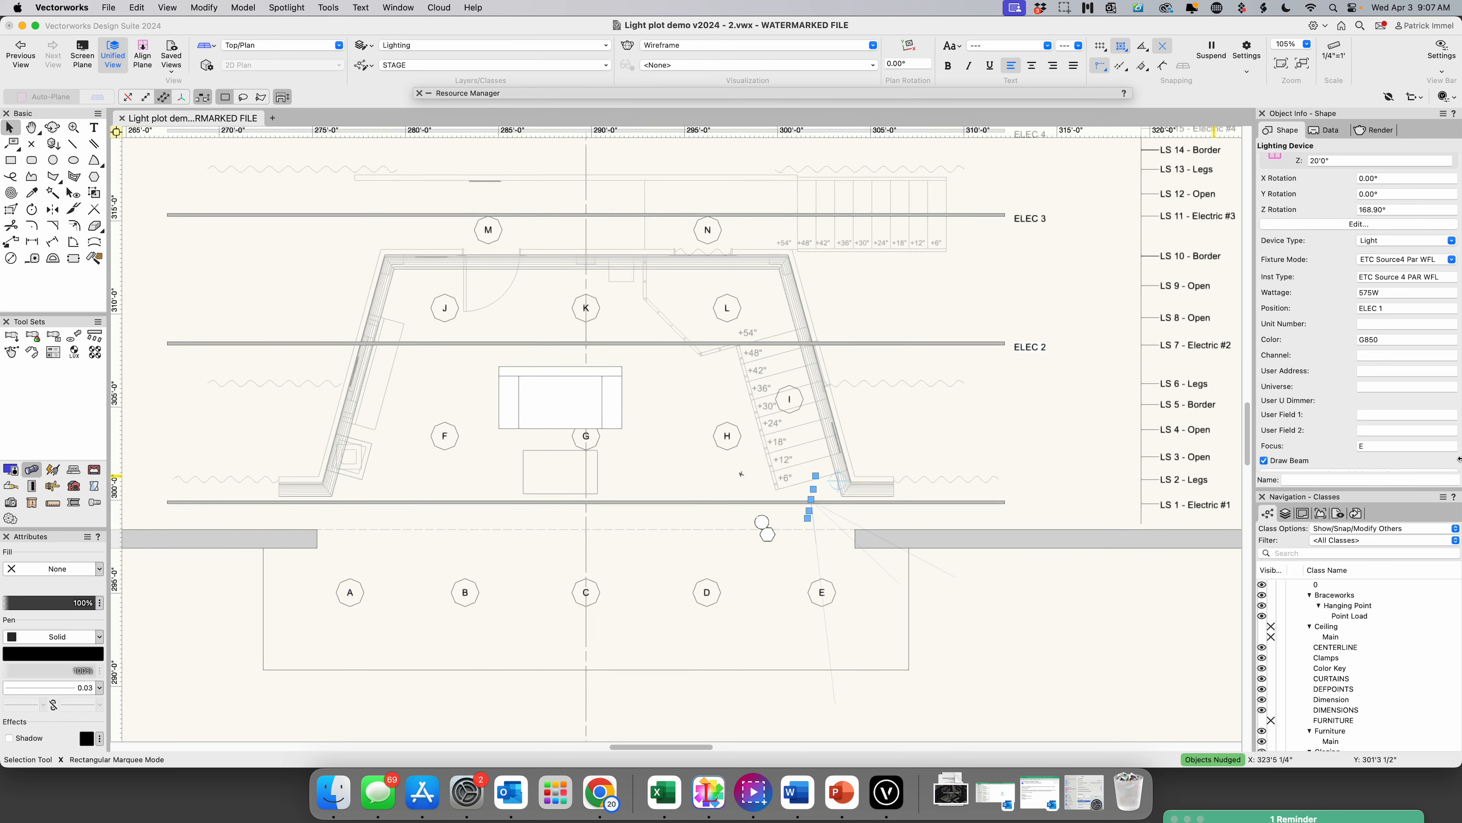
pyautogui.hotkey('shift', 'Left')
pyautogui.hotkey('shift', 'Left')
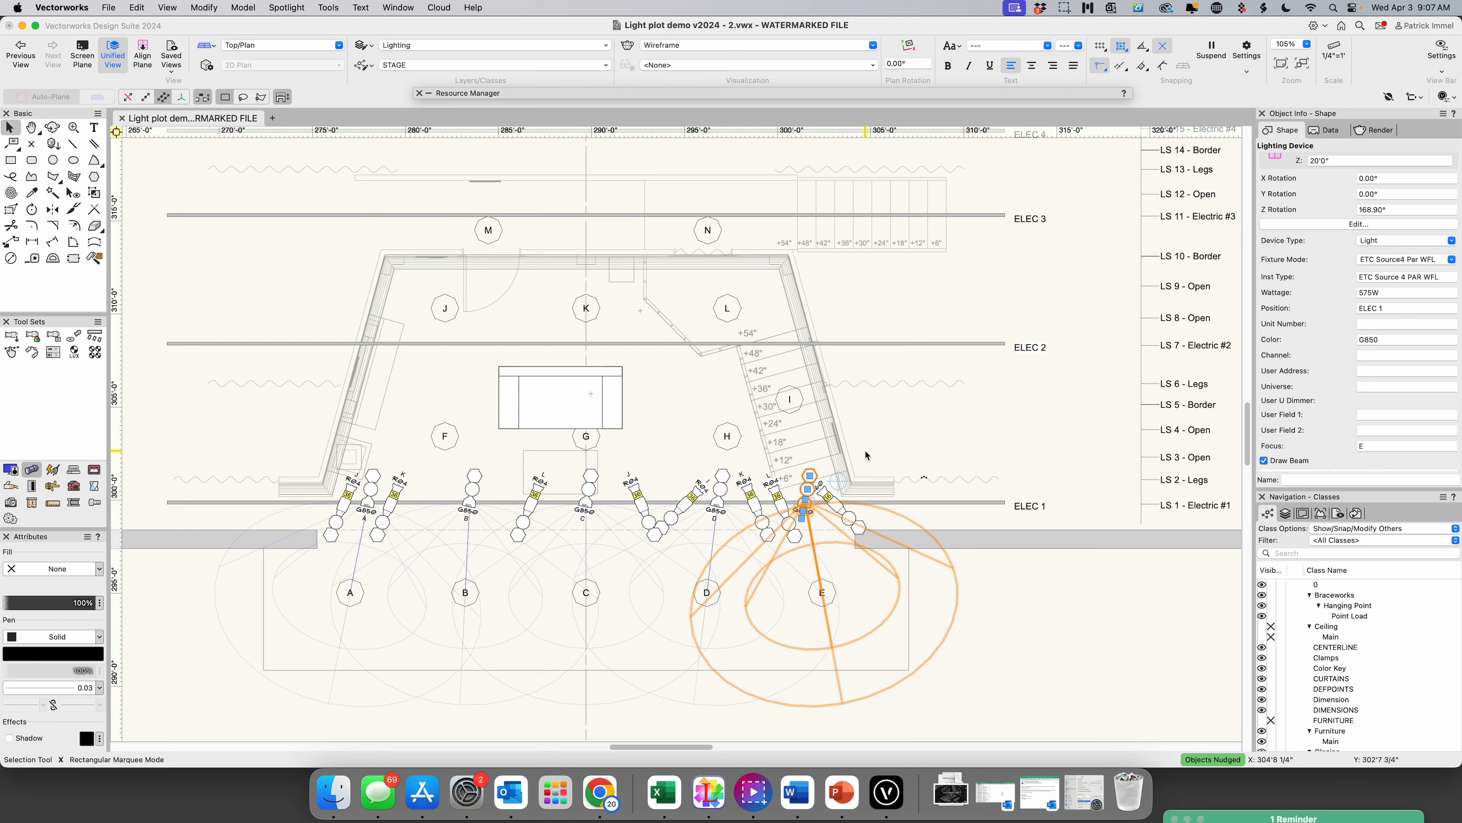
# - Set the area A PAR's Z rotation to 180°
pyautogui.click(372, 483)
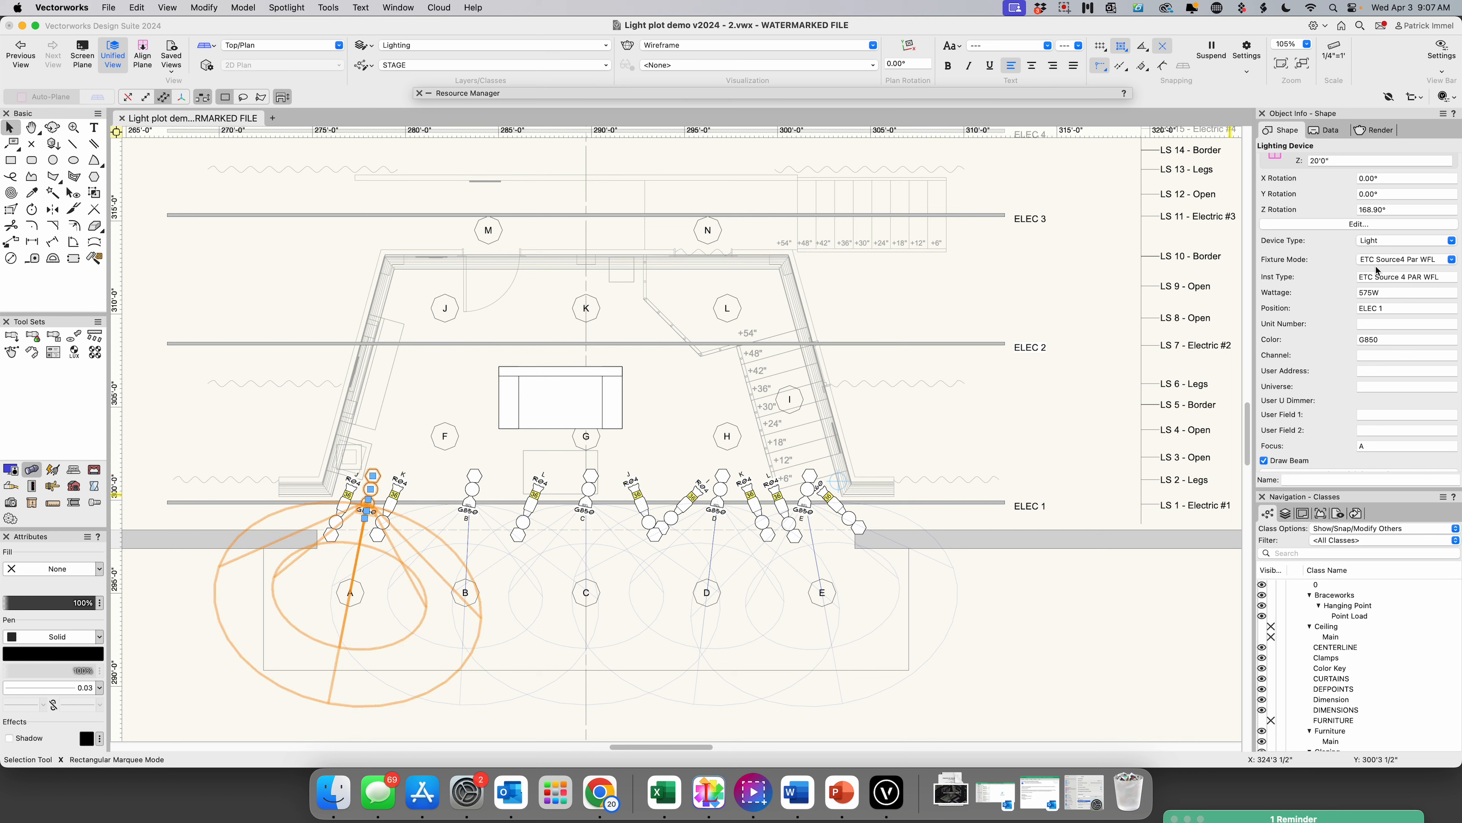
pyautogui.click(1399, 210)
pyautogui.write('180')
pyautogui.press('Return')
# - Set the Z rotation of the area B, C, D and E PARs on ELEC 1 to 180° together
pyautogui.moveTo(368, 489); pyautogui.dragTo(469, 491)
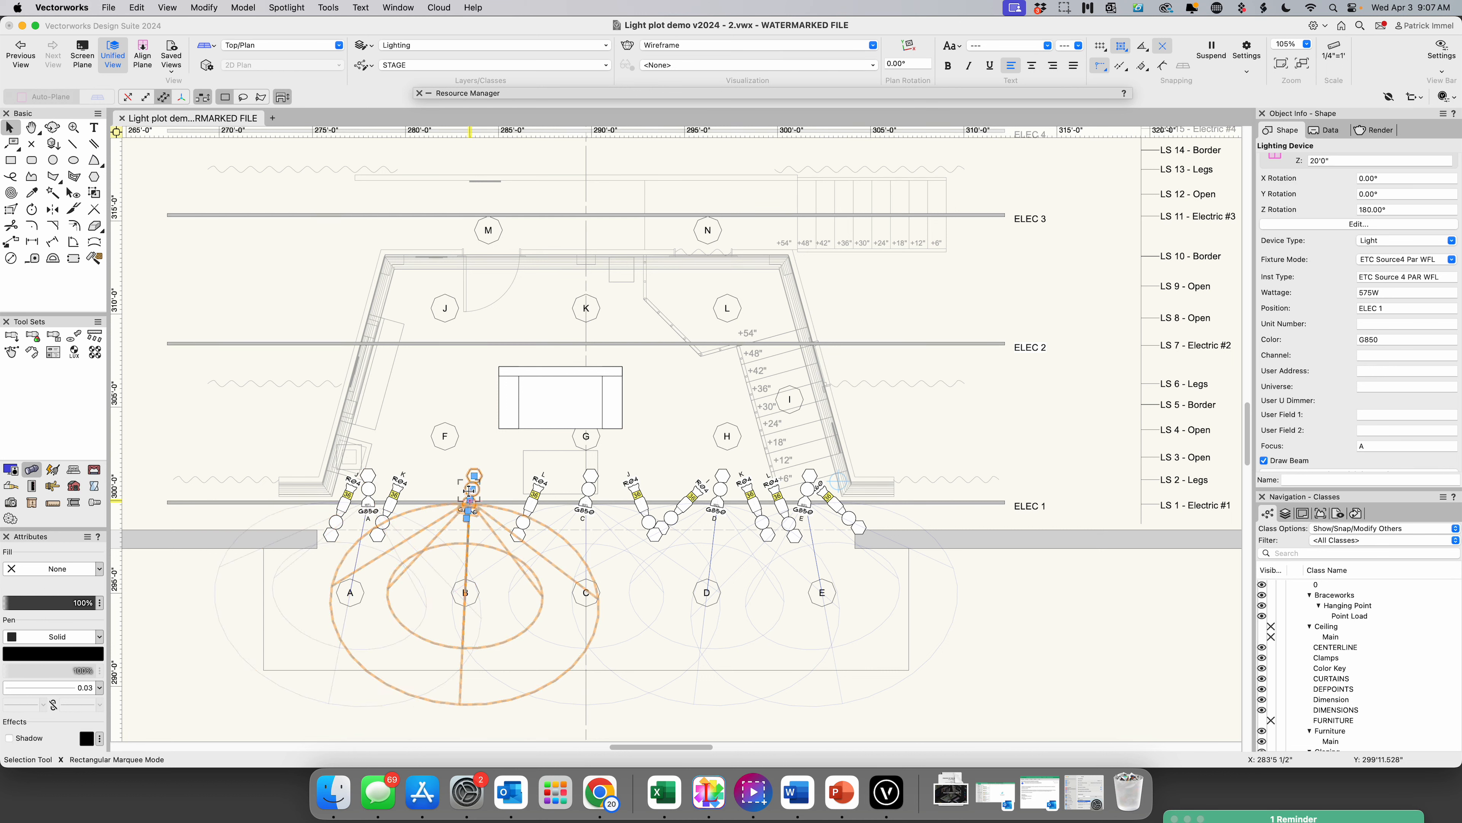
pyautogui.click(588, 491)
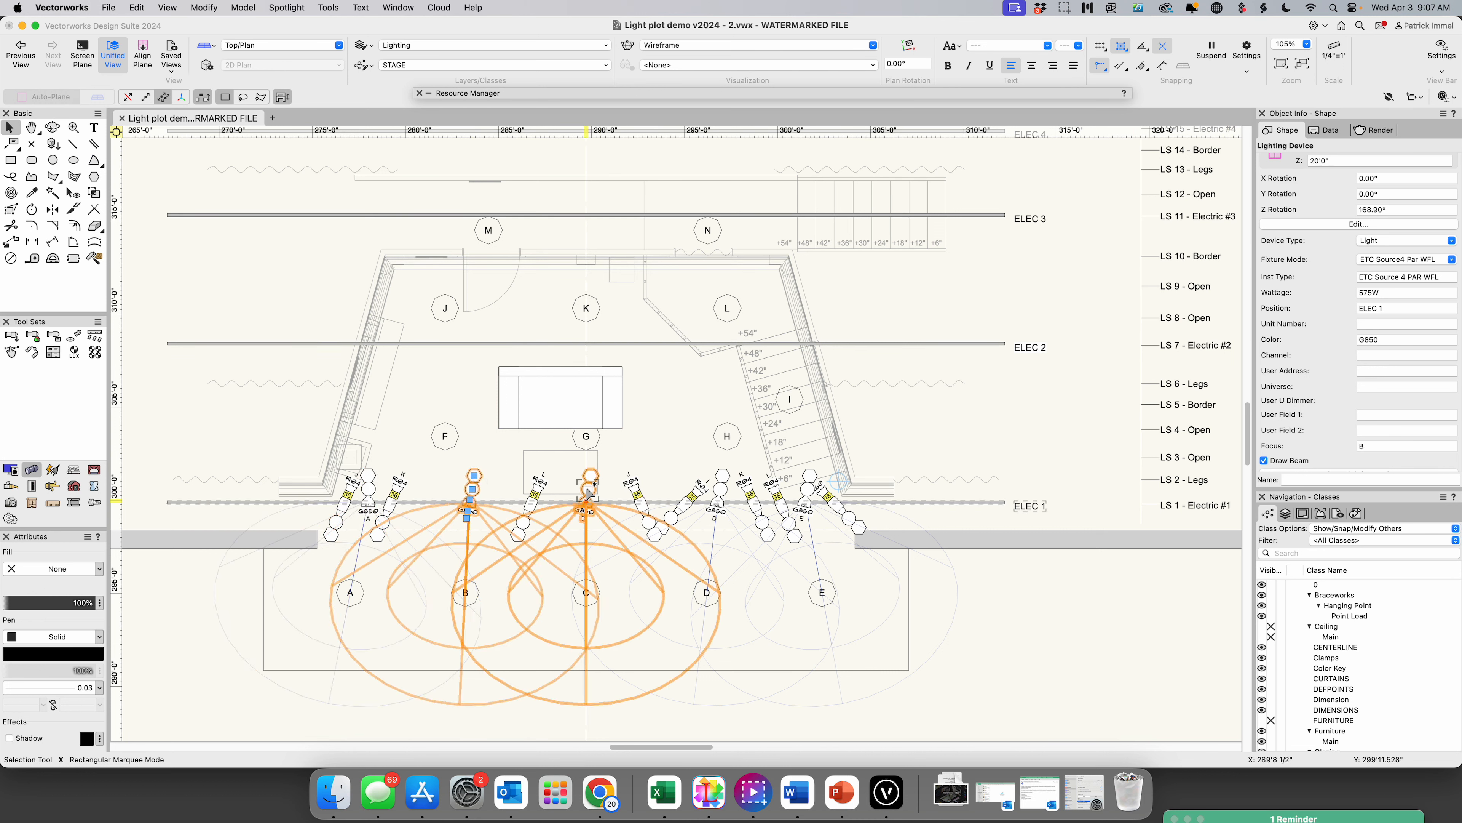
pyautogui.keyDown('shift'); pyautogui.click(721, 489); pyautogui.keyUp('shift')
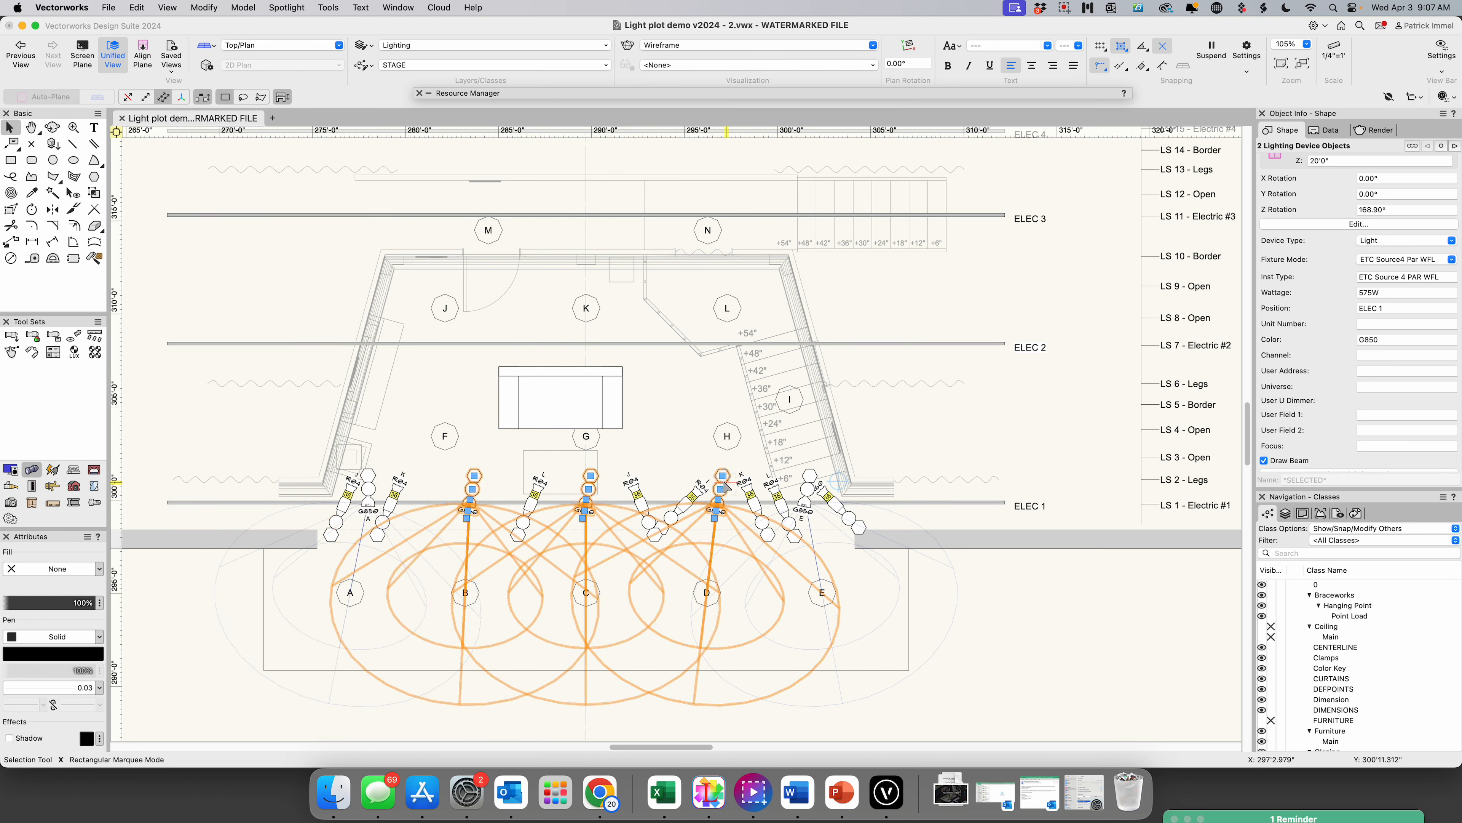
pyautogui.keyDown('shift'); pyautogui.click(801, 493); pyautogui.keyUp('shift')
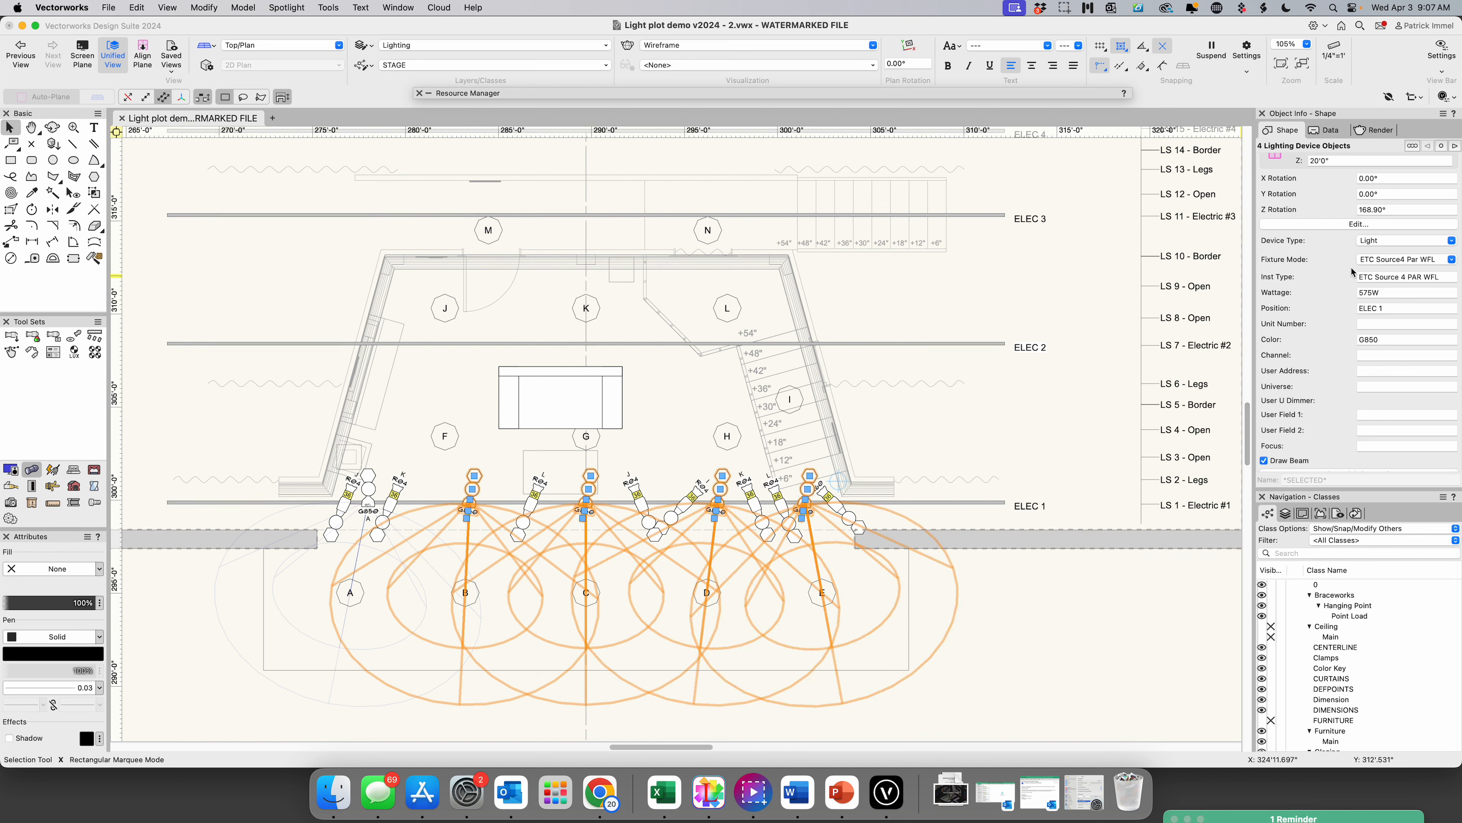
pyautogui.click(1393, 209)
pyautogui.write('1')
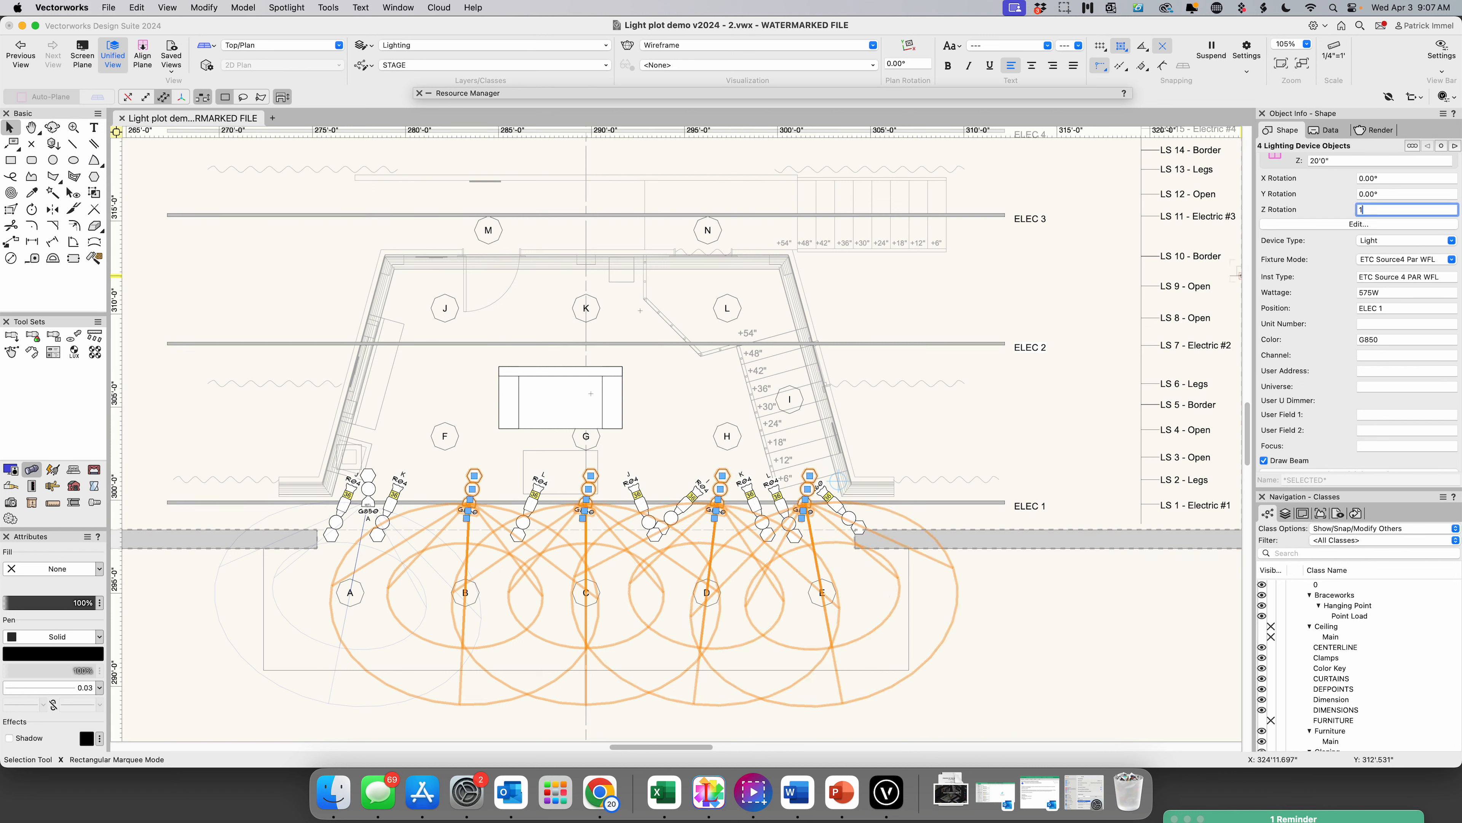
pyautogui.write('80')
pyautogui.press('Return')
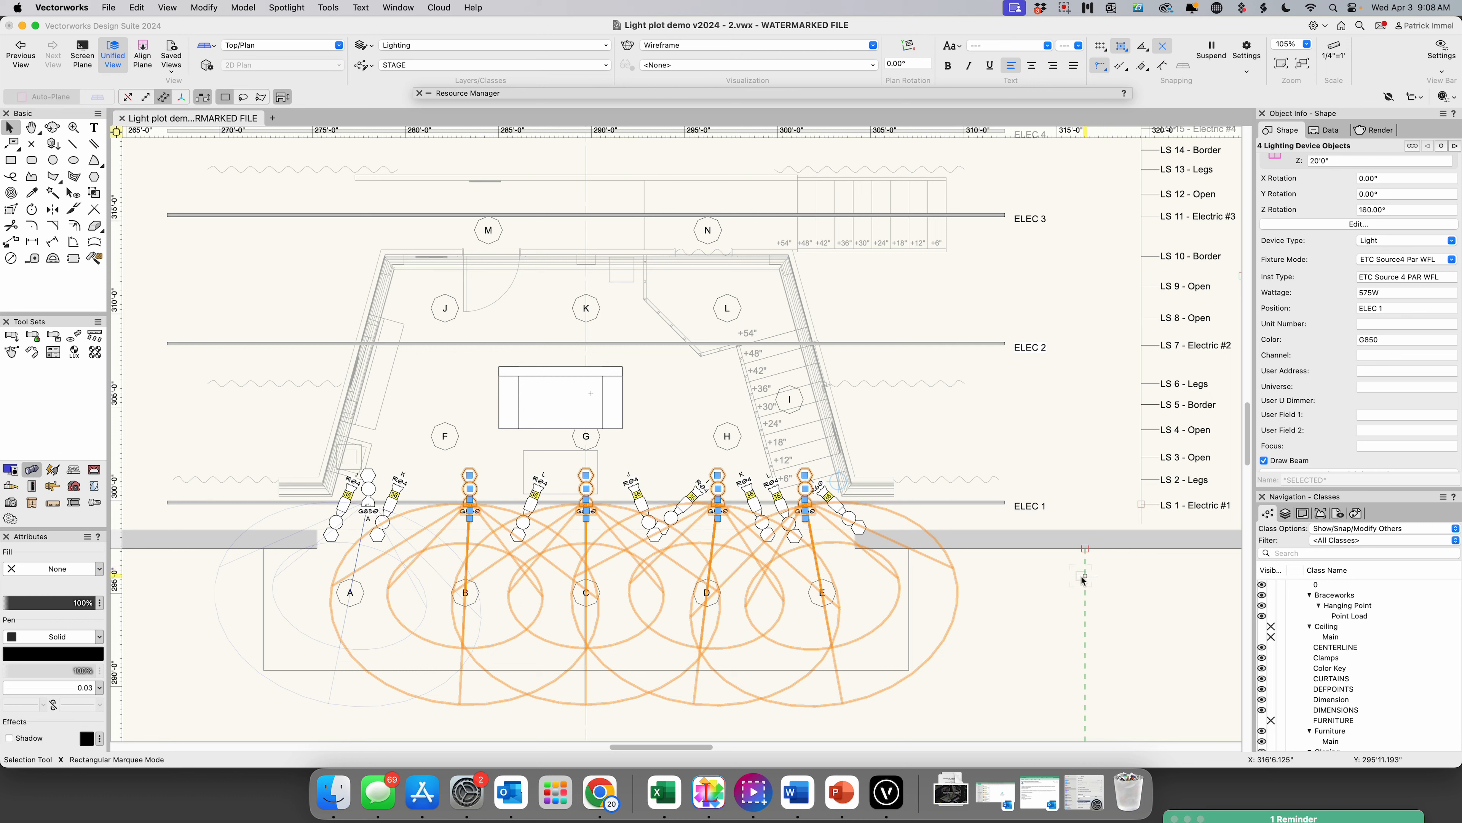
pyautogui.click(1076, 611)
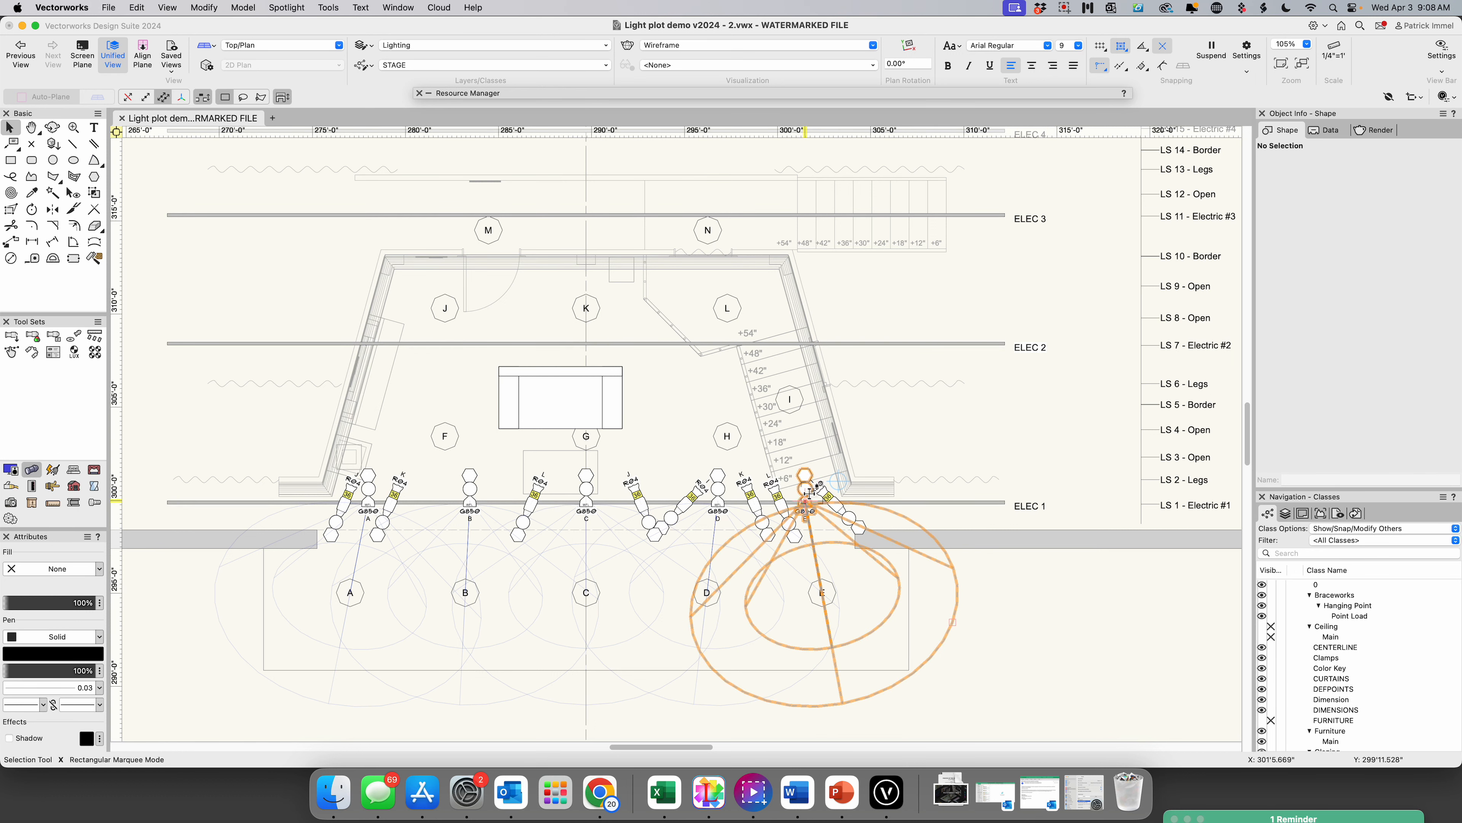
# - Turn off beam drawing for all five G850 PARs on ELEC 1
pyautogui.click(806, 493)
pyautogui.scroll(1, 760, 487)
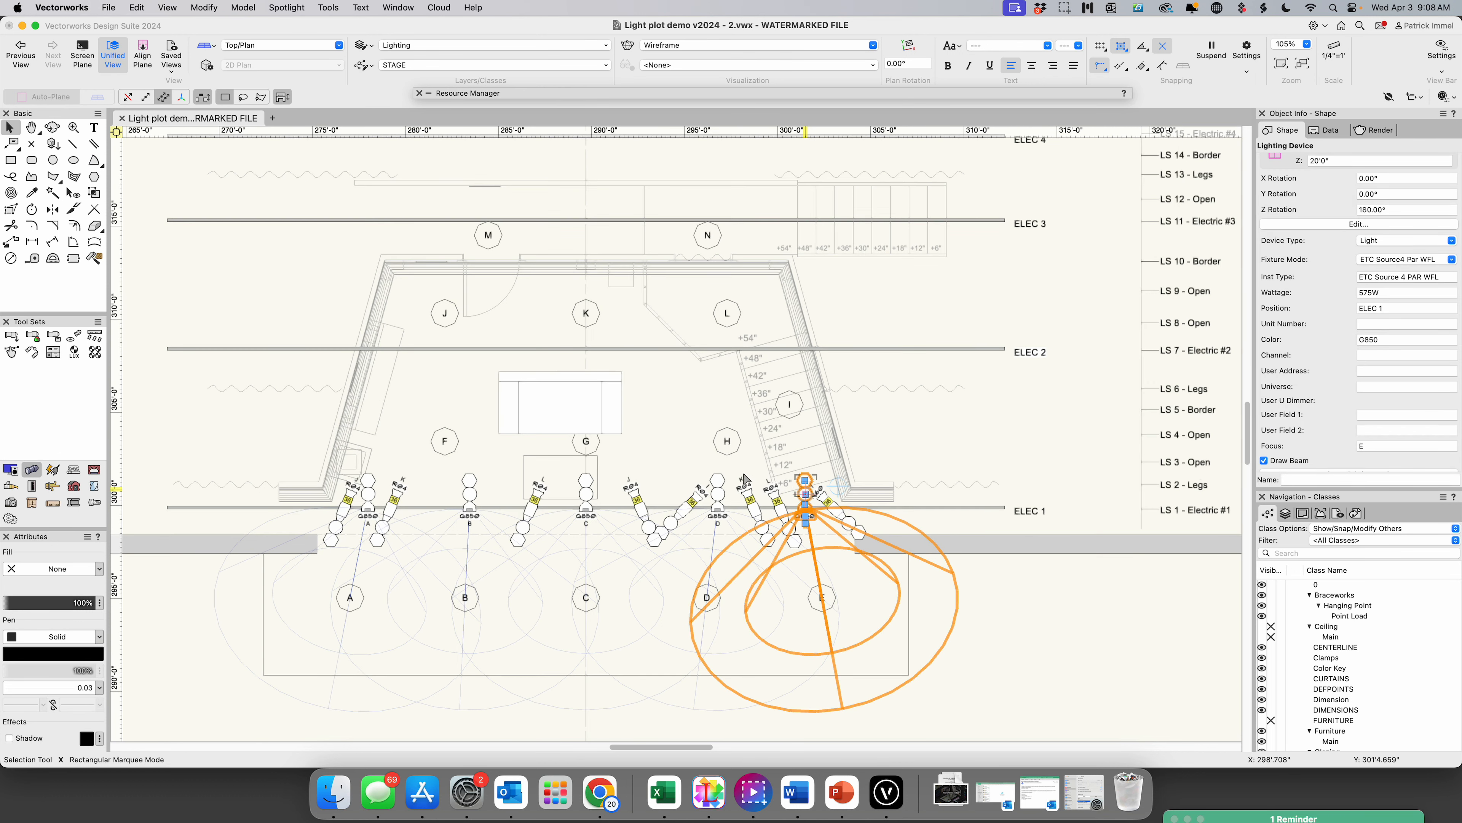
pyautogui.keyDown('shift'); pyautogui.click(717, 481); pyautogui.keyUp('shift')
pyautogui.keyDown('shift'); pyautogui.click(586, 484); pyautogui.keyUp('shift')
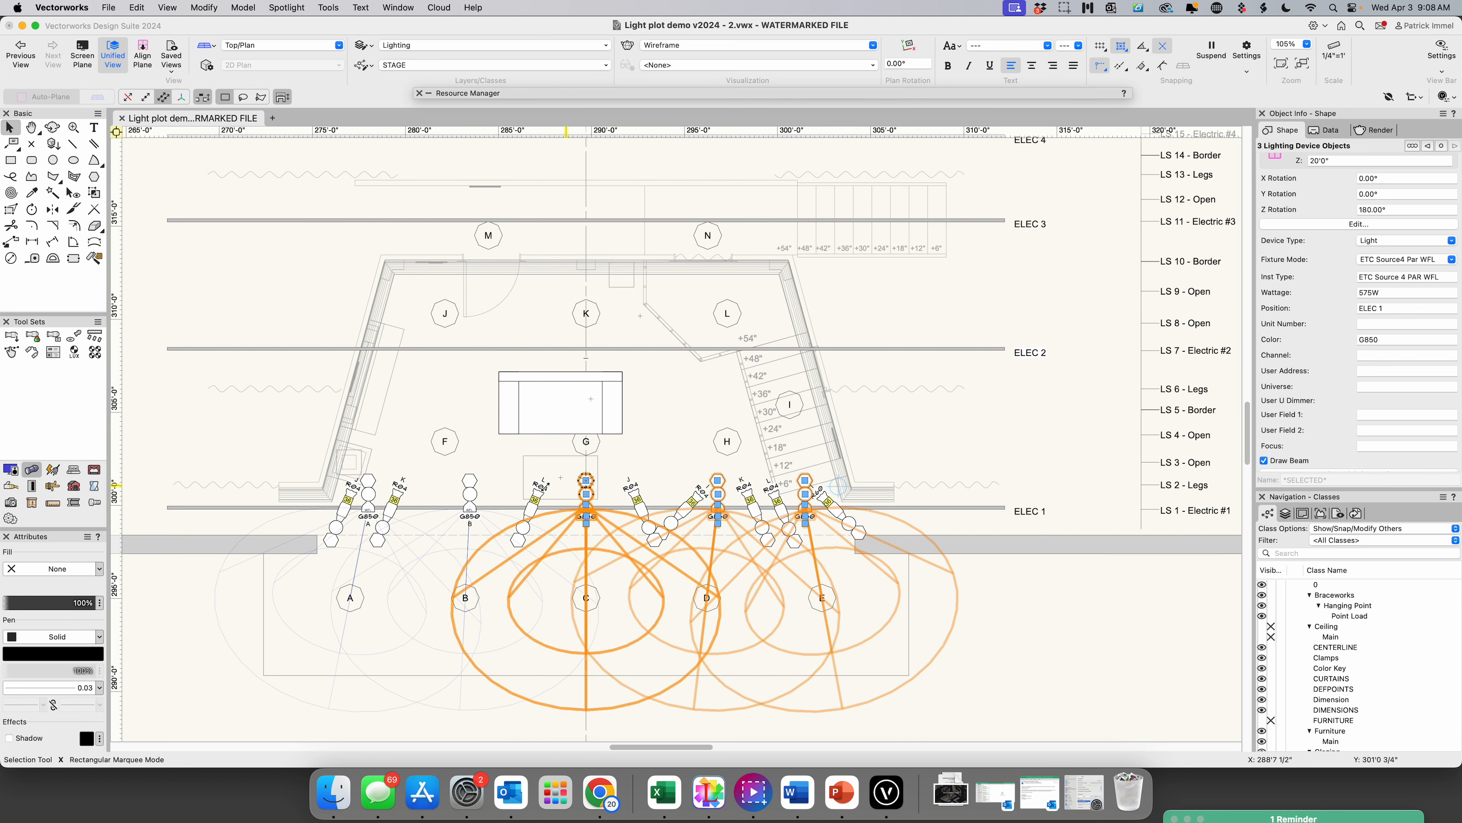
pyautogui.keyDown('shift'); pyautogui.click(471, 490); pyautogui.keyUp('shift')
pyautogui.keyDown('shift'); pyautogui.click(369, 487); pyautogui.keyUp('shift')
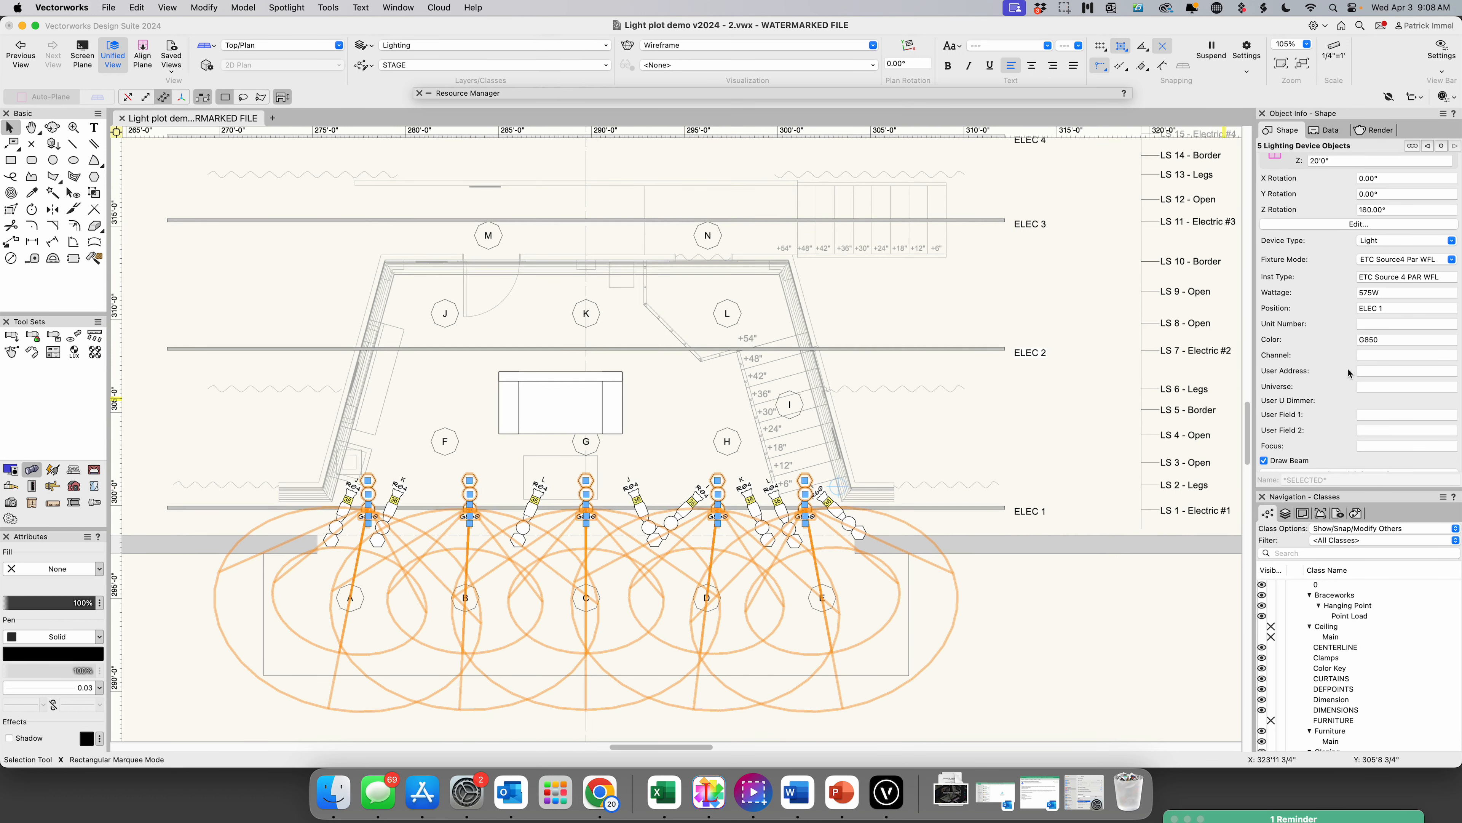
pyautogui.click(1265, 461)
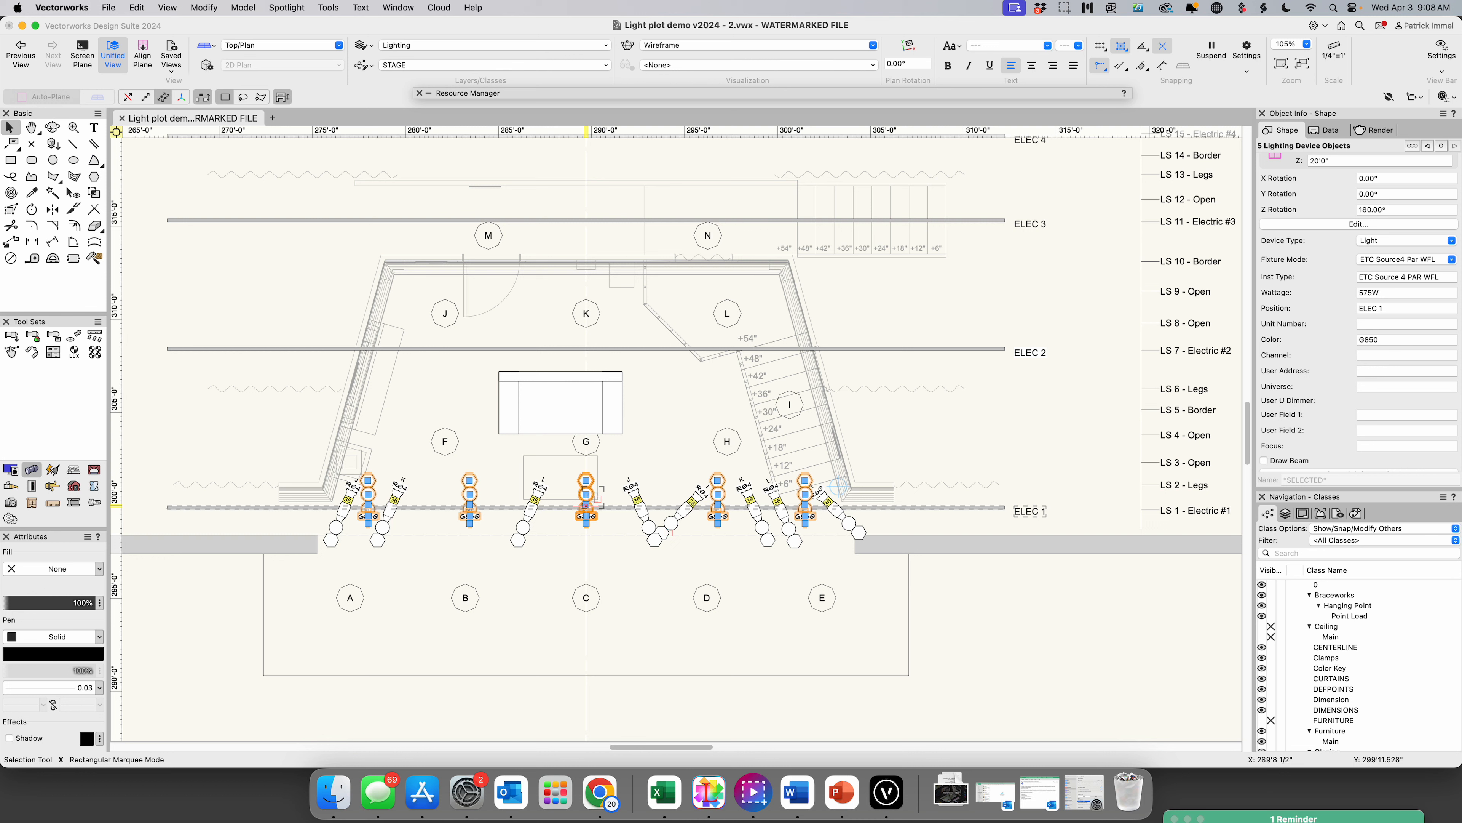
# - Copy the five selected PARs from ELEC 1 up to ELEC 2 and nudge the copies upstage to sit on the pipe
pyautogui.moveTo(592, 495); pyautogui.dragTo(600, 358)
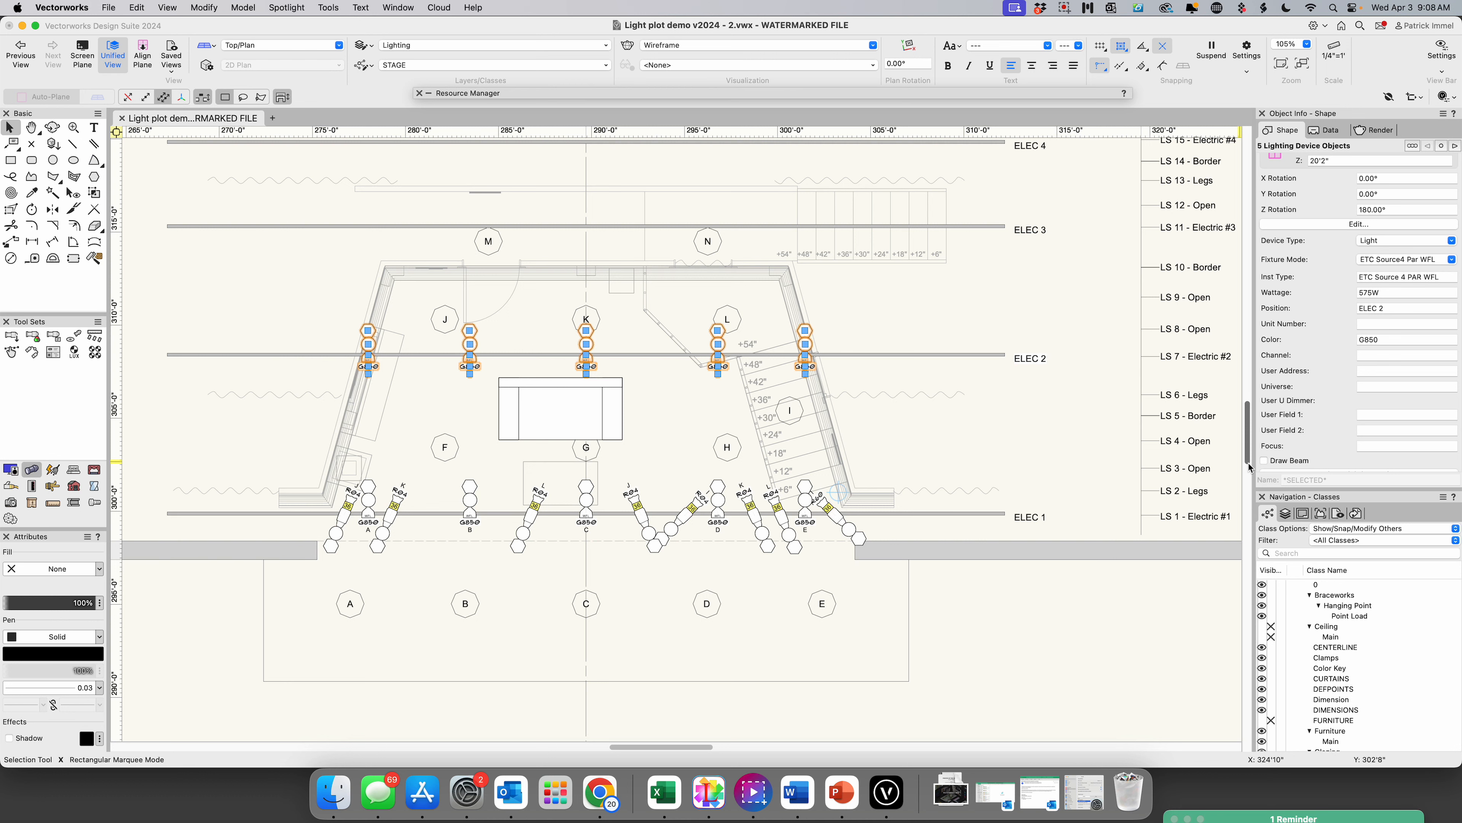
pyautogui.hotkey('shift', 'Up')
pyautogui.hotkey('shift', 'Up')
pyautogui.hotkey('shift', 'Up')
pyautogui.hotkey('shift', 'Up')
pyautogui.hotkey('shift', 'Up')
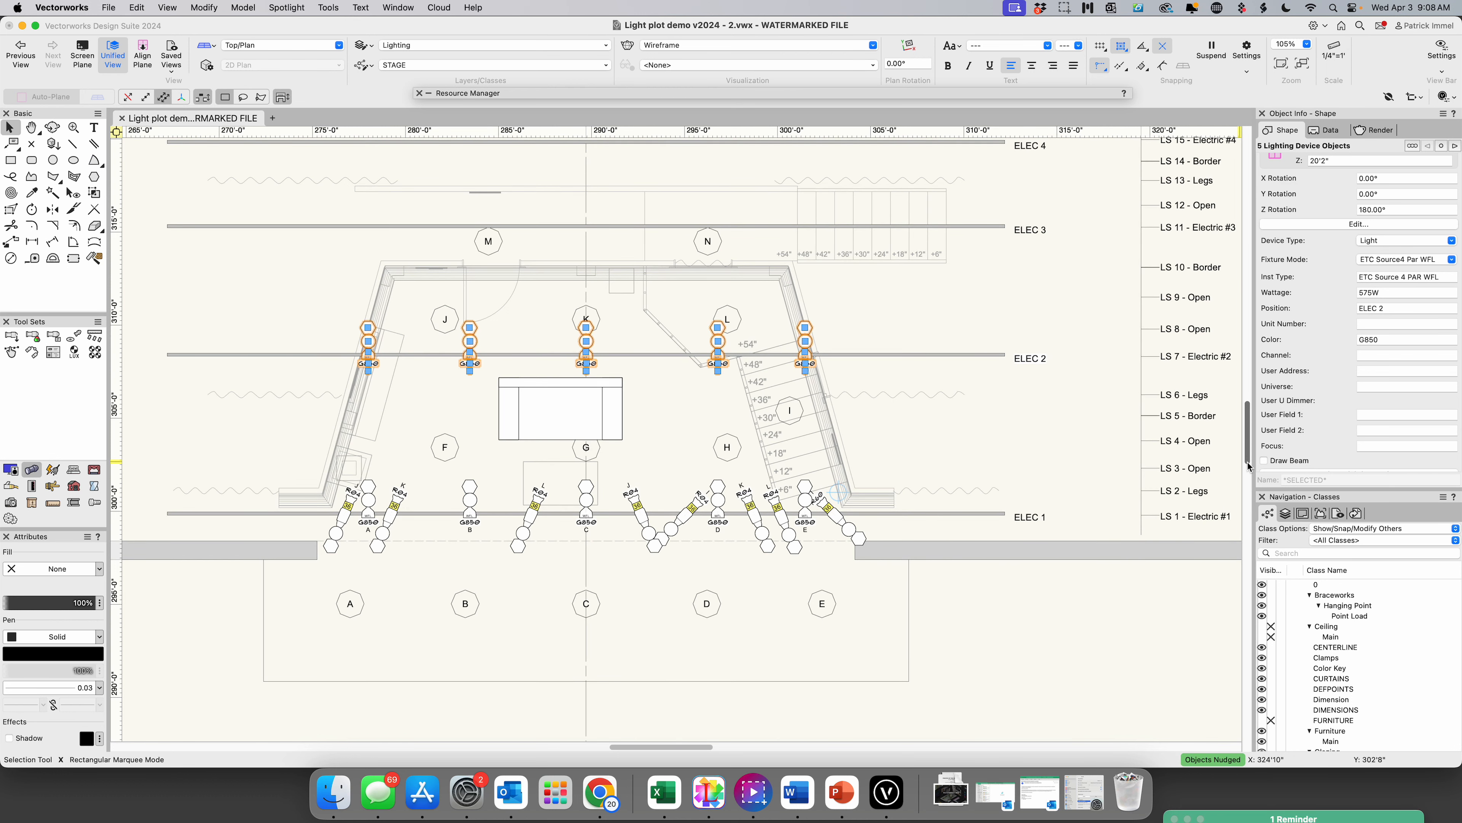
# - Nudge the area B PAR on ELEC 2 slightly farther from the centerline, keeping it on the pipe
pyautogui.click(941, 422)
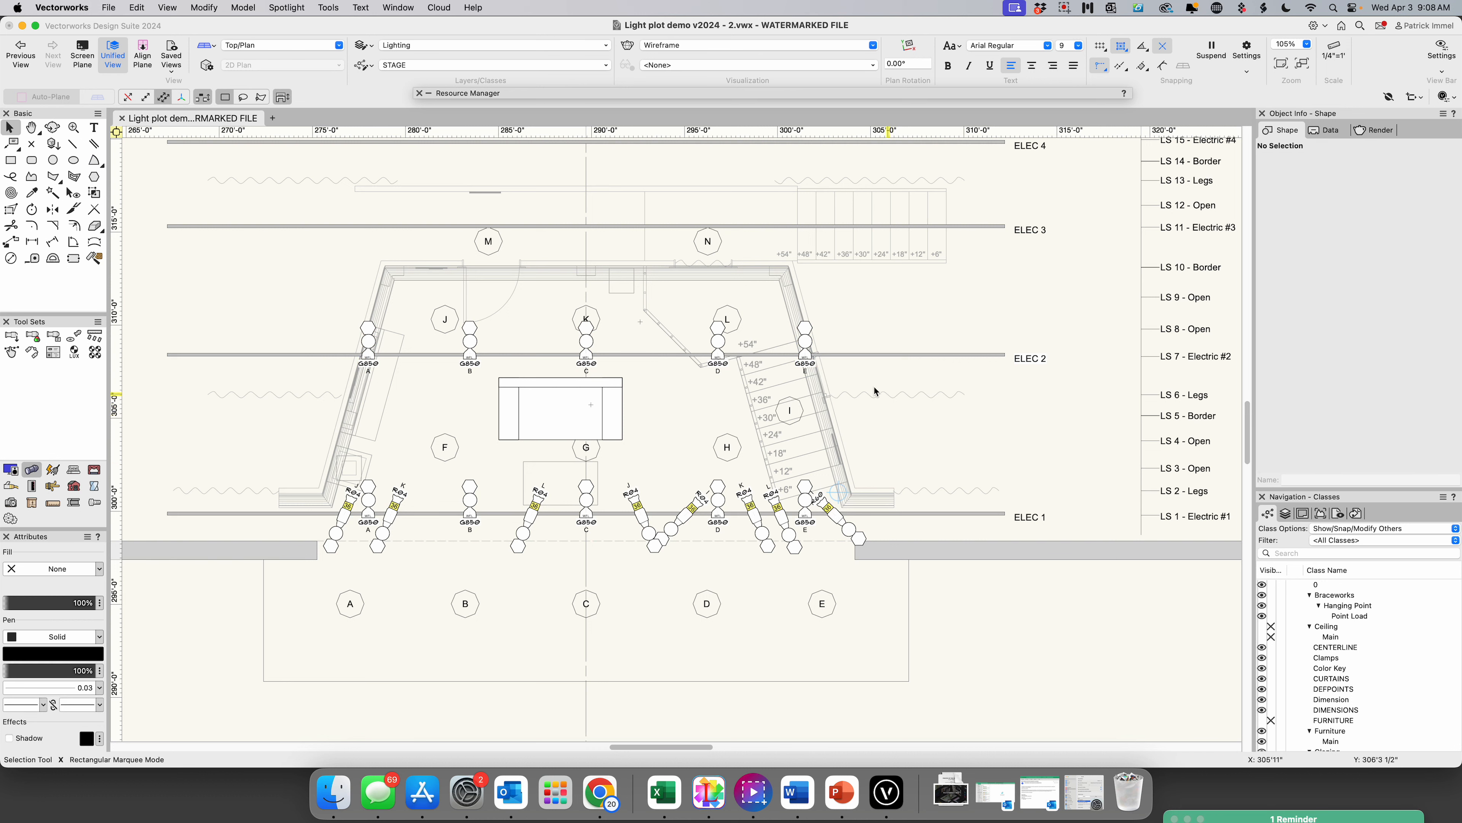
pyautogui.click(805, 343)
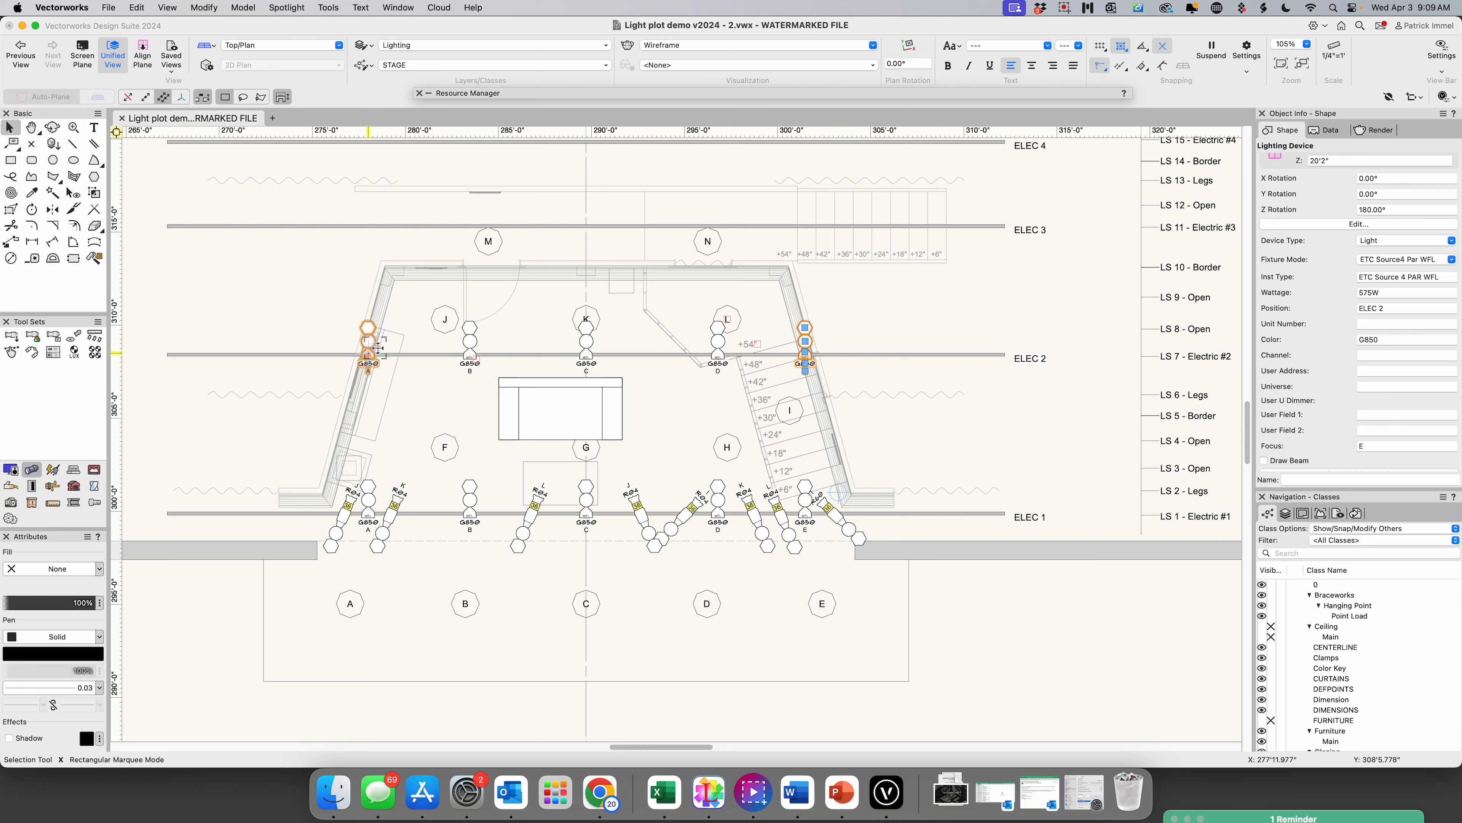
pyautogui.click(471, 346)
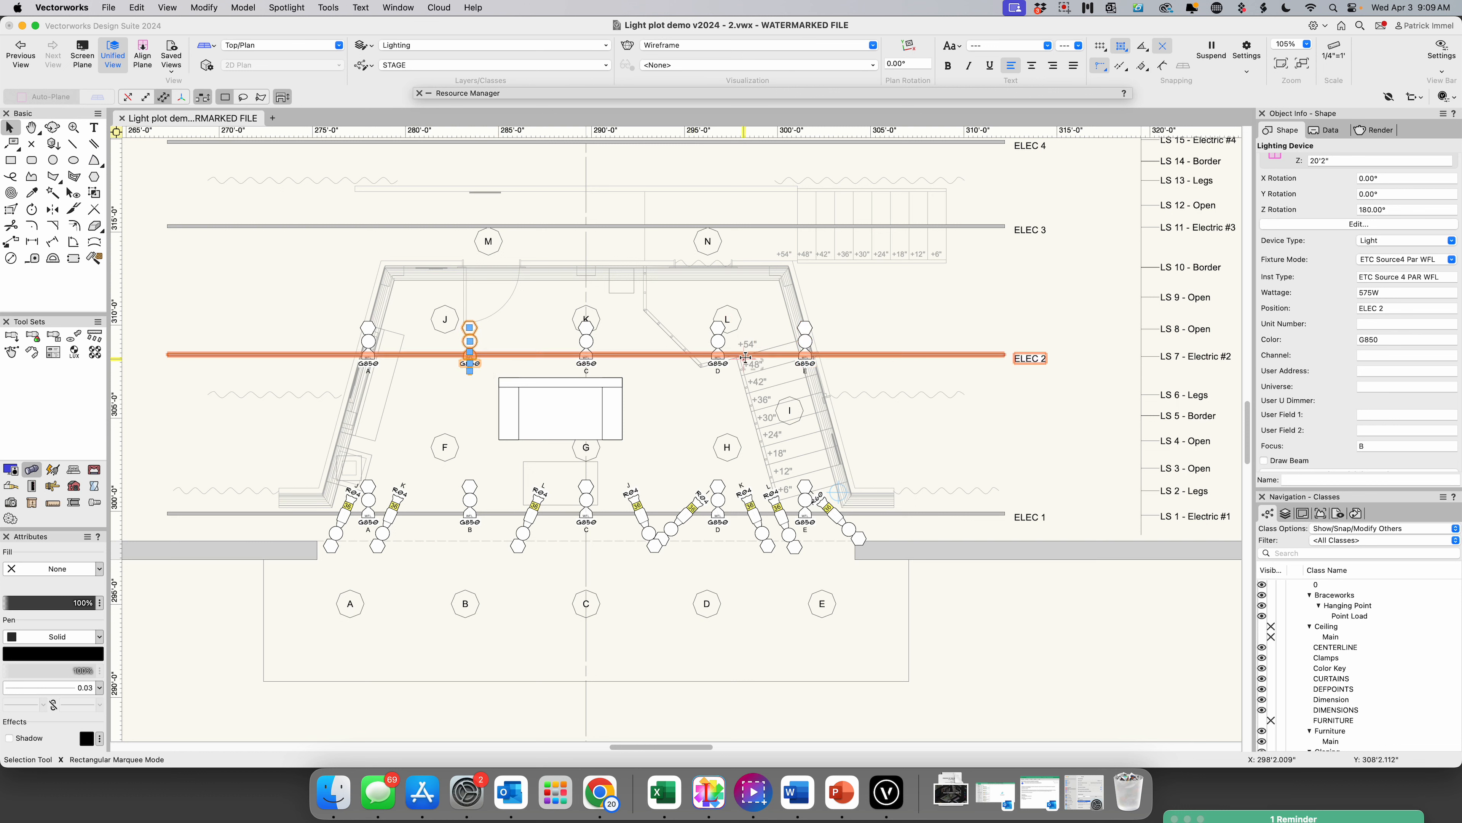
pyautogui.hotkey('shift', 'Left')
pyautogui.hotkey('shift', 'Left')
pyautogui.hotkey('shift', 'Left')
pyautogui.hotkey('shift', 'Left')
pyautogui.hotkey('shift', 'Left')
pyautogui.hotkey('shift', 'Left')
pyautogui.hotkey('shift', 'Left')
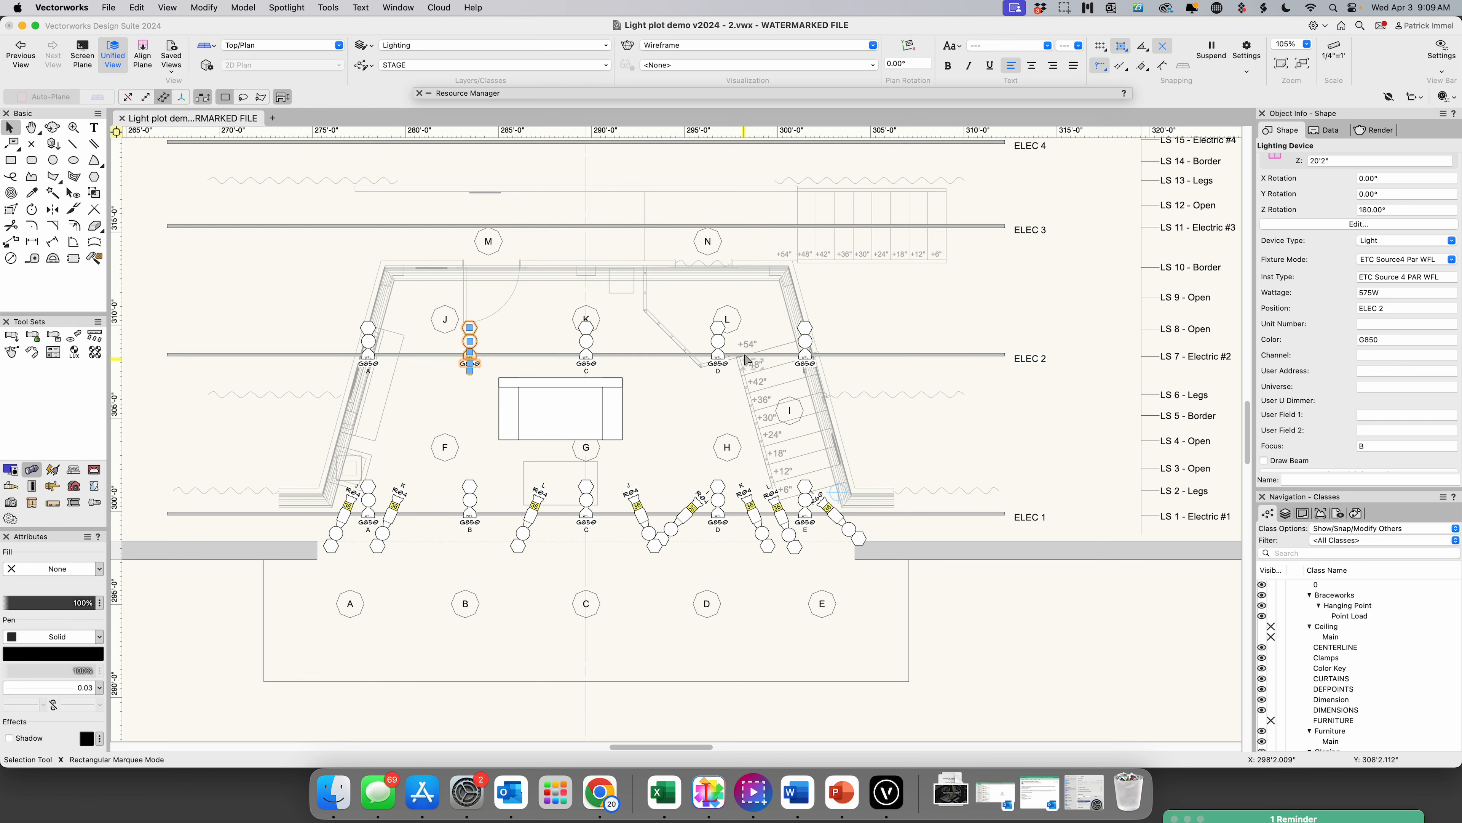
pyautogui.hotkey('shift', 'Left')
pyautogui.hotkey('shift', 'Left')
pyautogui.hotkey('shift', 'Left')
pyautogui.hotkey('shift', 'Left')
pyautogui.hotkey('shift', 'Left')
pyautogui.hotkey('shift', 'Left')
pyautogui.hotkey('shift', 'Left')
pyautogui.hotkey('shift', 'Left')
pyautogui.hotkey('shift', 'Left')
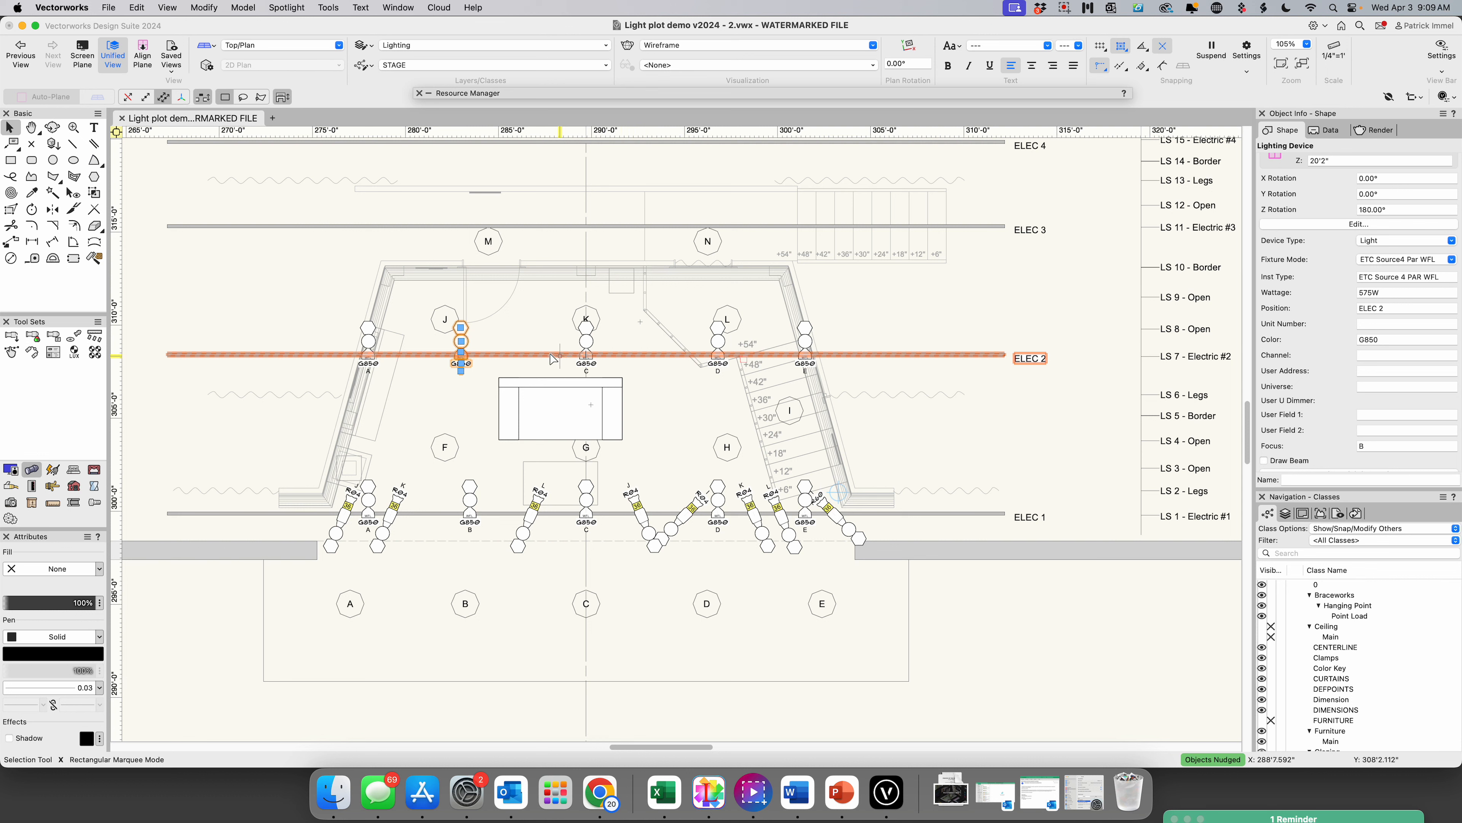
# - Nudge the area A PAR on ELEC 2 slightly outward, away from the centerline
pyautogui.click(367, 341)
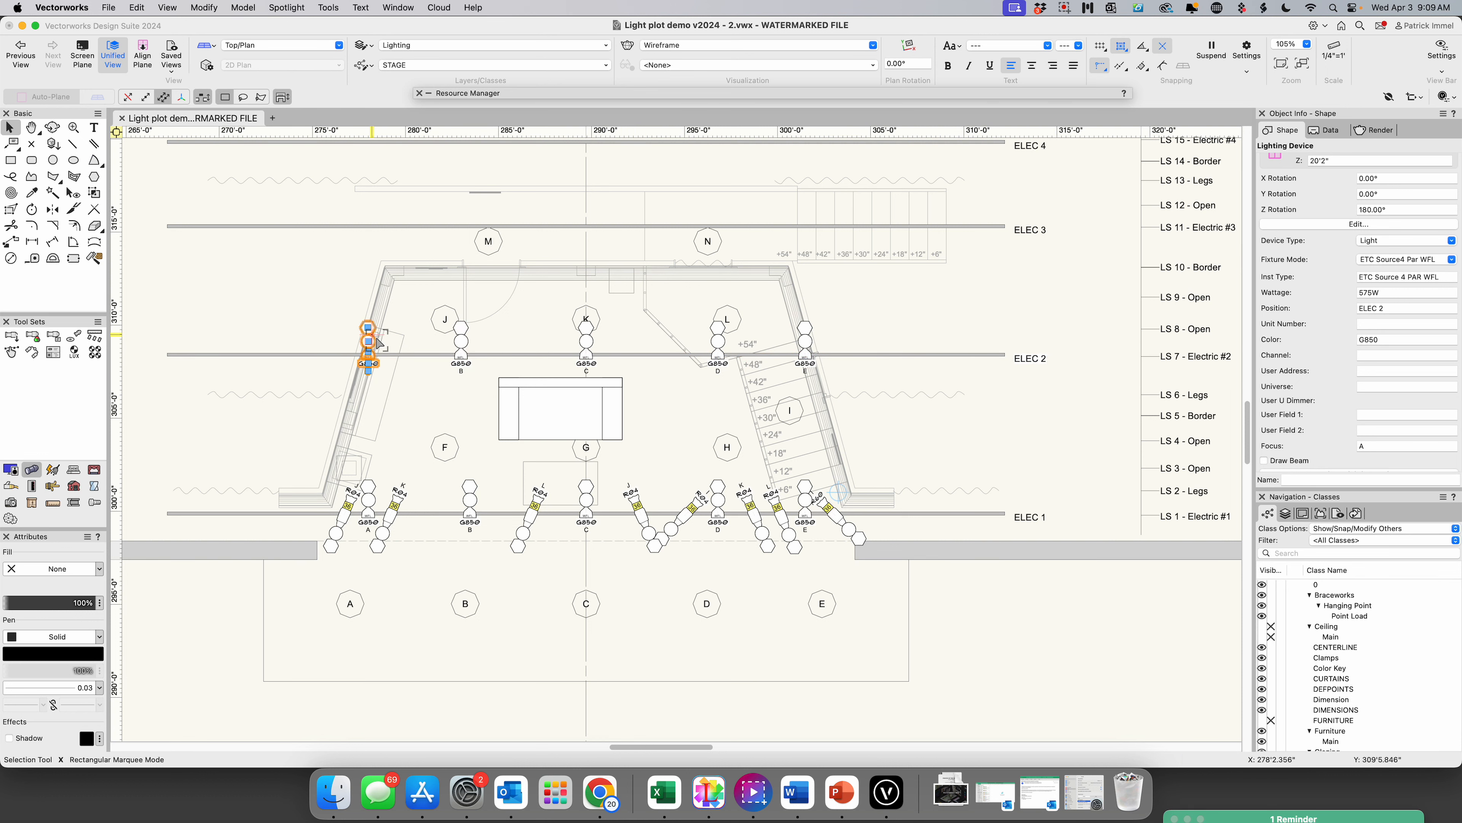
pyautogui.hotkey('shift', 'Left')
pyautogui.hotkey('shift', 'Left')
pyautogui.hotkey('shift', 'Left')
pyautogui.hotkey('shift', 'Left')
pyautogui.hotkey('shift', 'Left')
pyautogui.hotkey('shift', 'Left')
pyautogui.hotkey('shift', 'Left')
pyautogui.hotkey('shift', 'Left')
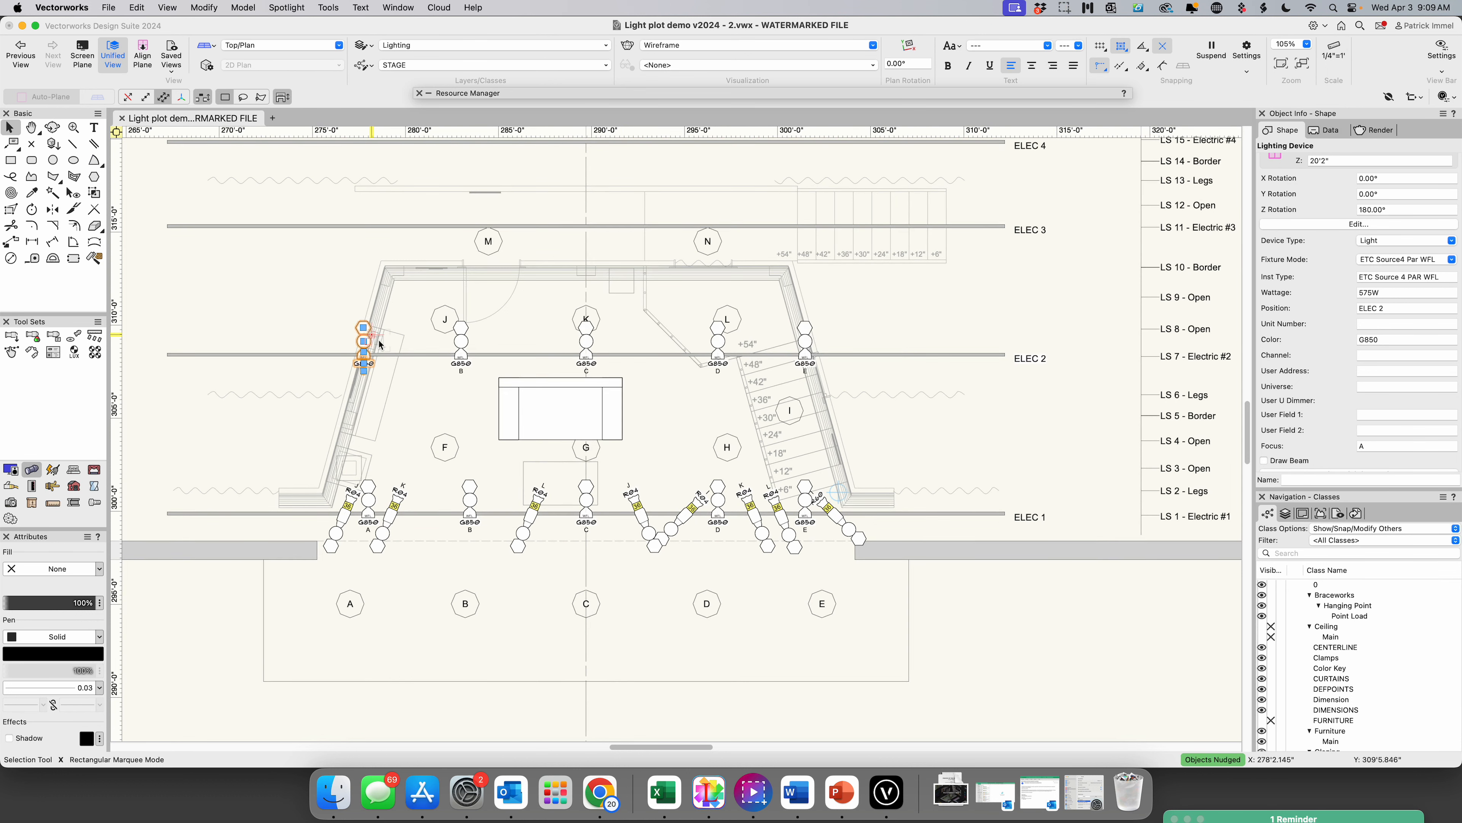
pyautogui.hotkey('shift', 'Left')
pyautogui.click(363, 342)
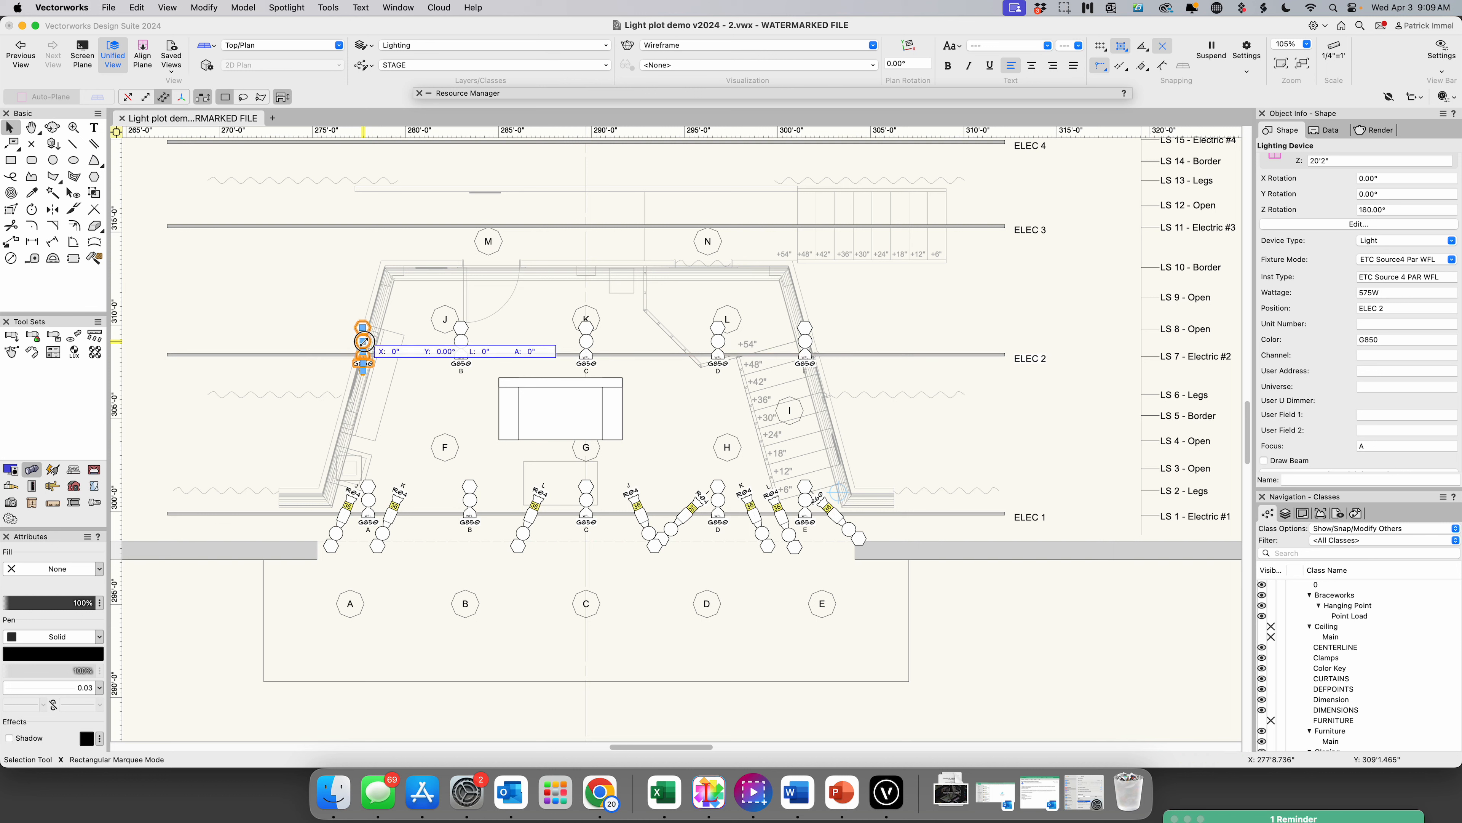
pyautogui.press('Escape')
pyautogui.click(348, 290)
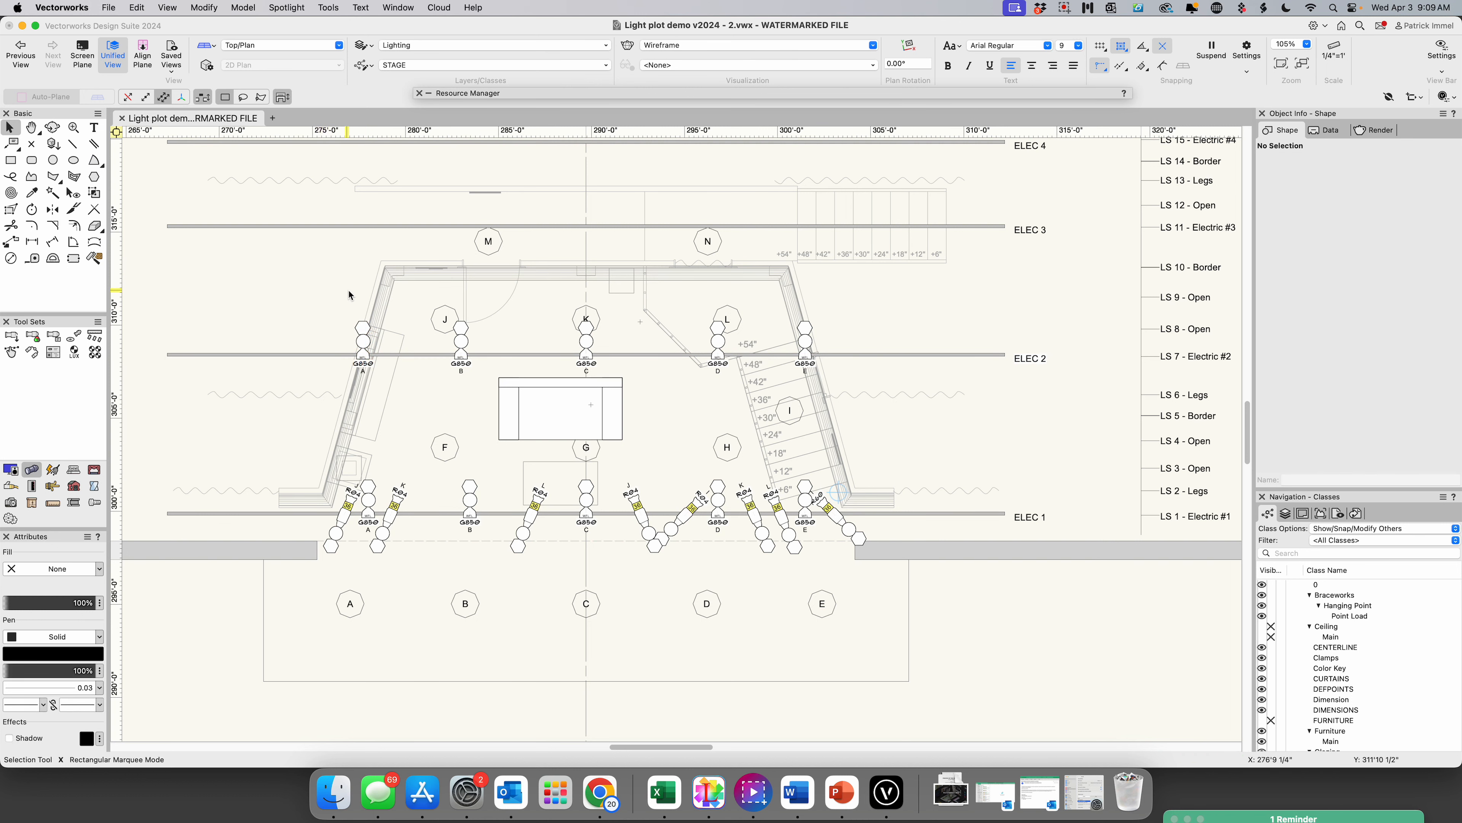
# - Move the area A PAR along ELEC 2 inside the set wall, just outside the area B PAR, and set its focus to J
pyautogui.click(361, 330)
pyautogui.moveTo(361, 330); pyautogui.dragTo(422, 335)
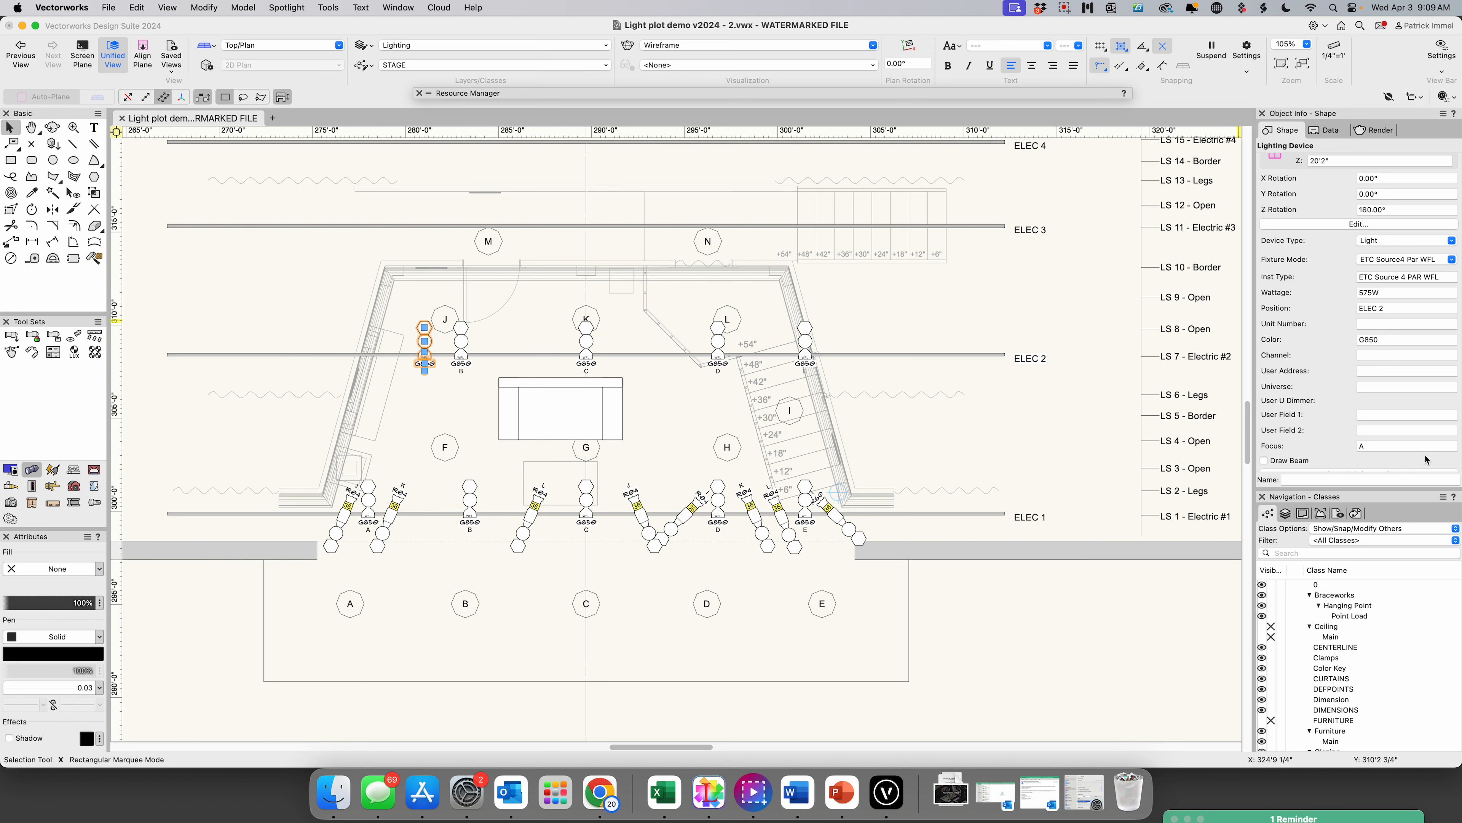
pyautogui.moveTo(1371, 445); pyautogui.dragTo(1336, 444)
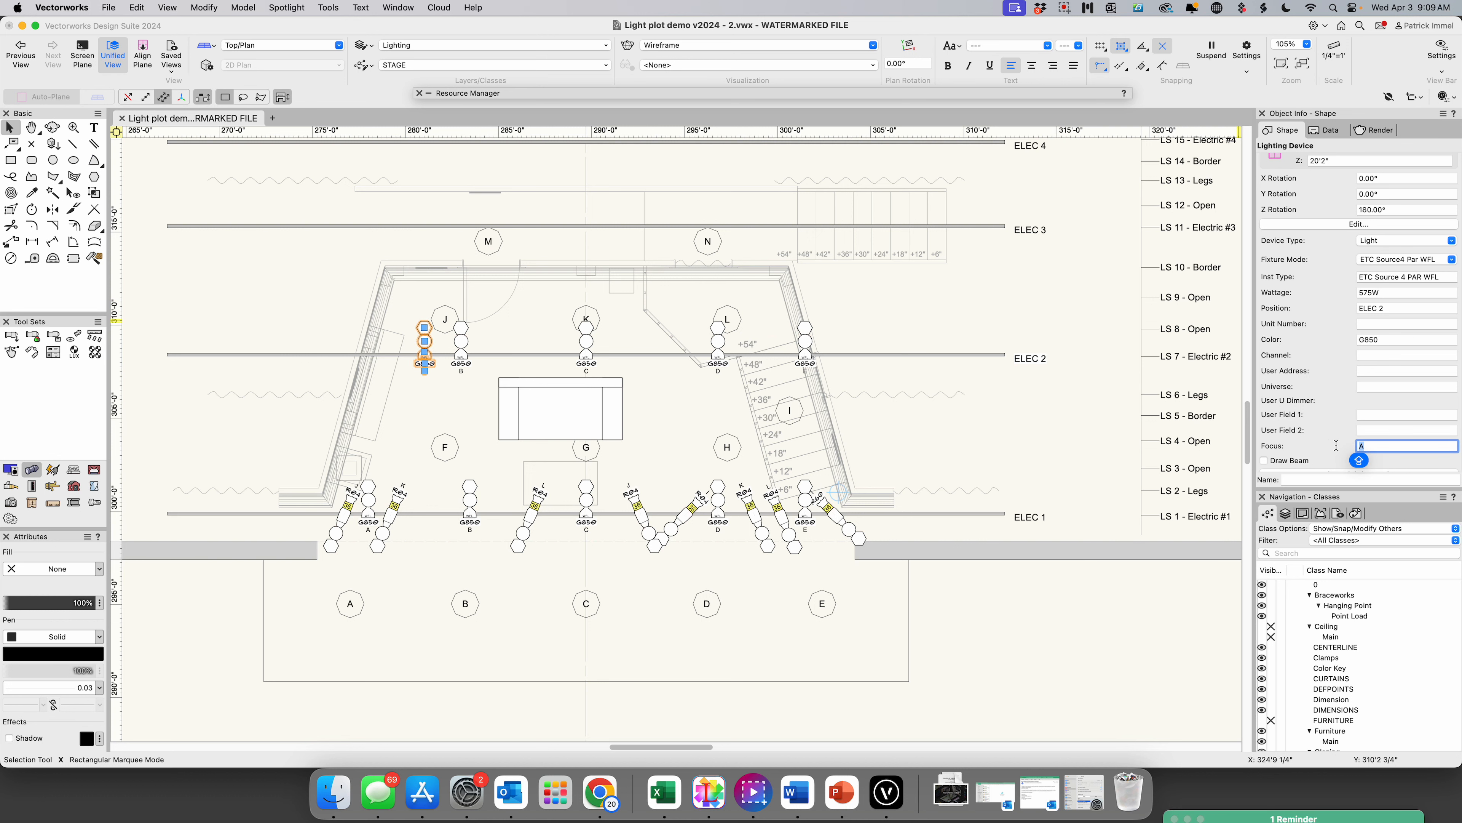
pyautogui.write('J')
pyautogui.press('Return')
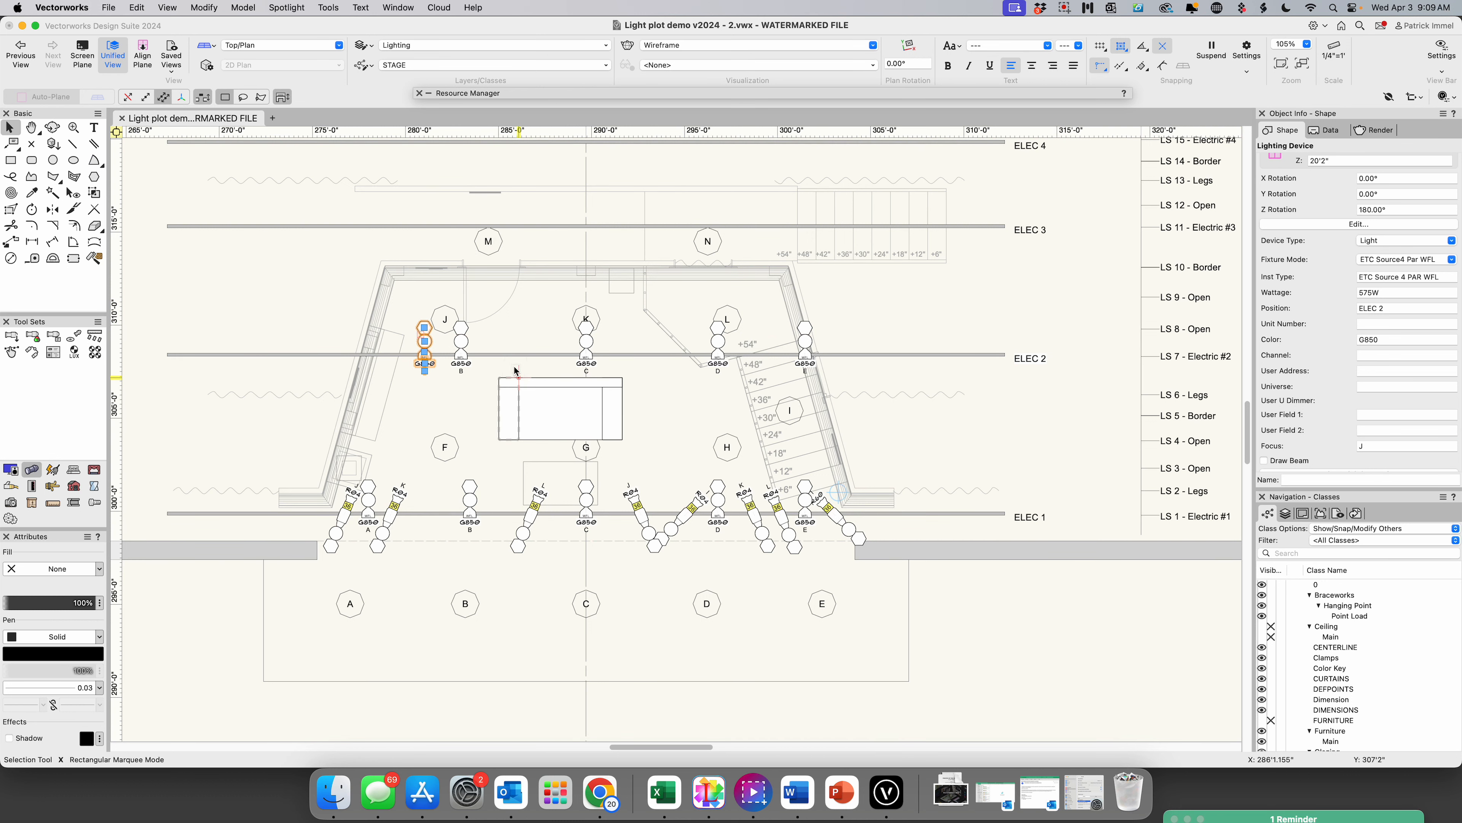
# - Set the focus of the area B PAR on ELEC 2 to F
pyautogui.click(463, 344)
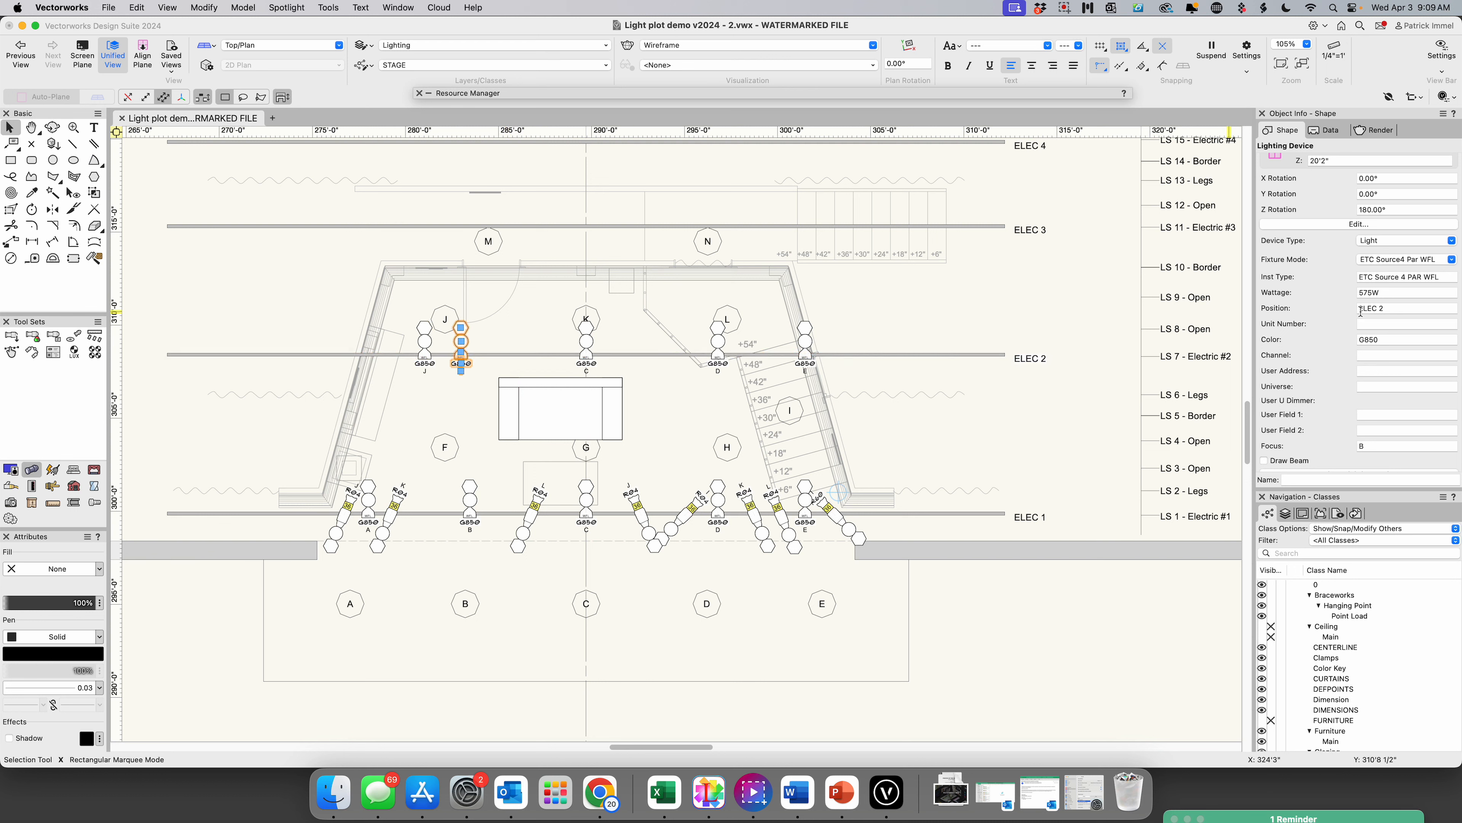
pyautogui.moveTo(1371, 444); pyautogui.dragTo(1326, 448)
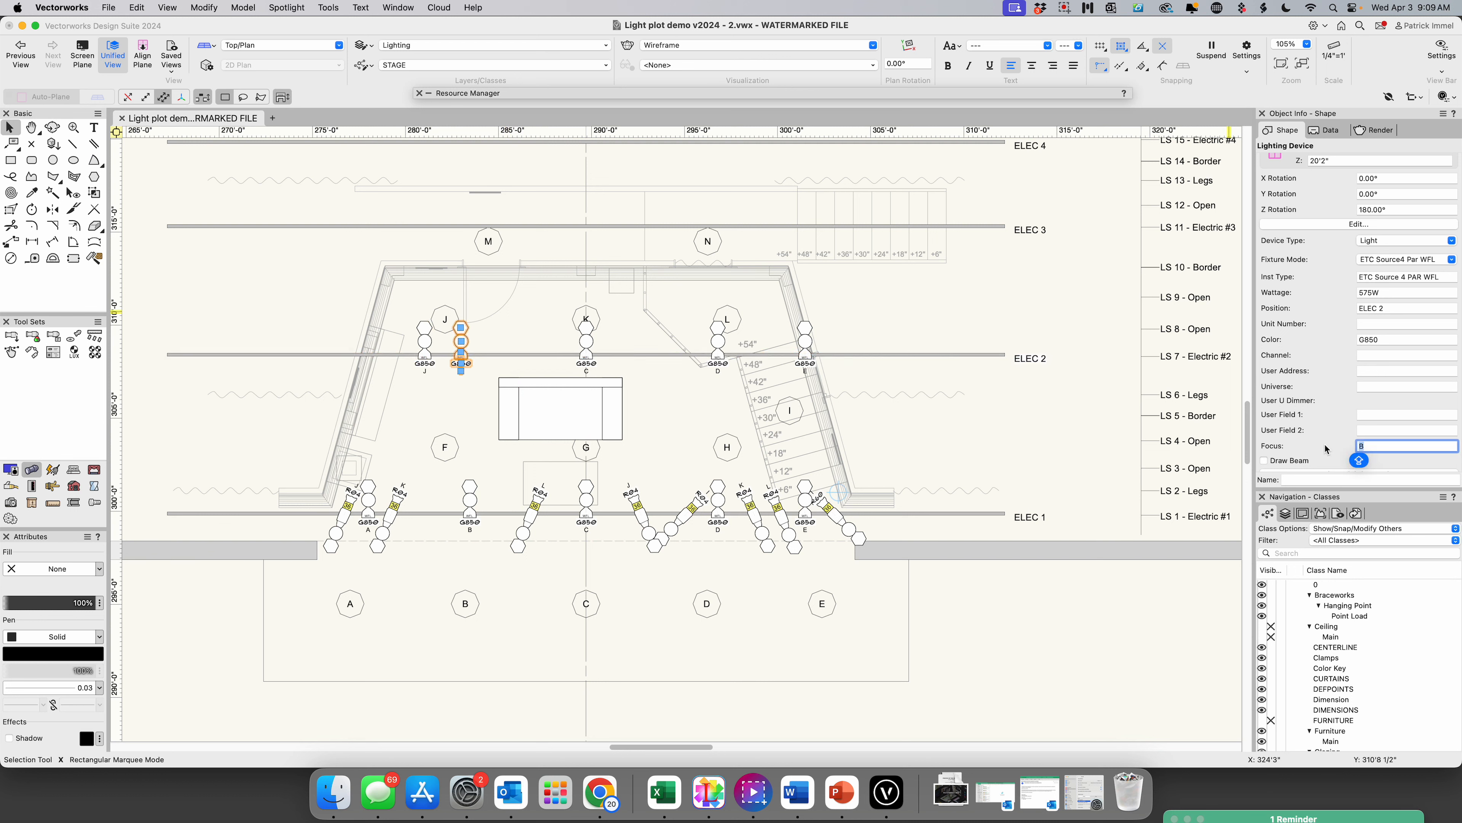
pyautogui.write('F')
pyautogui.press('Return')
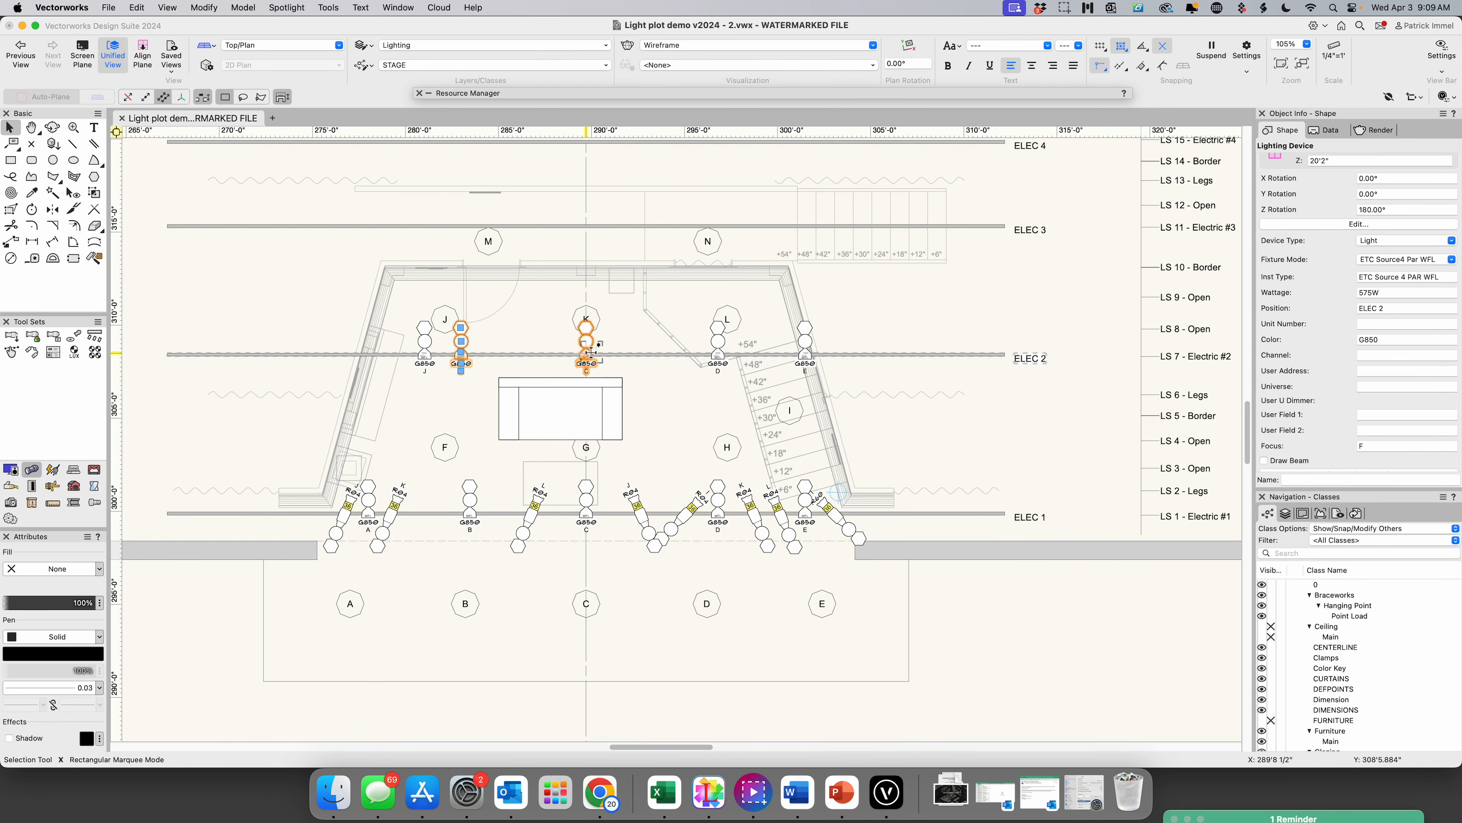
# - Move the area C PAR on ELEC 2 slightly left of the centerline and set its focus to K
pyautogui.click(588, 348)
pyautogui.moveTo(587, 348); pyautogui.dragTo(567, 351)
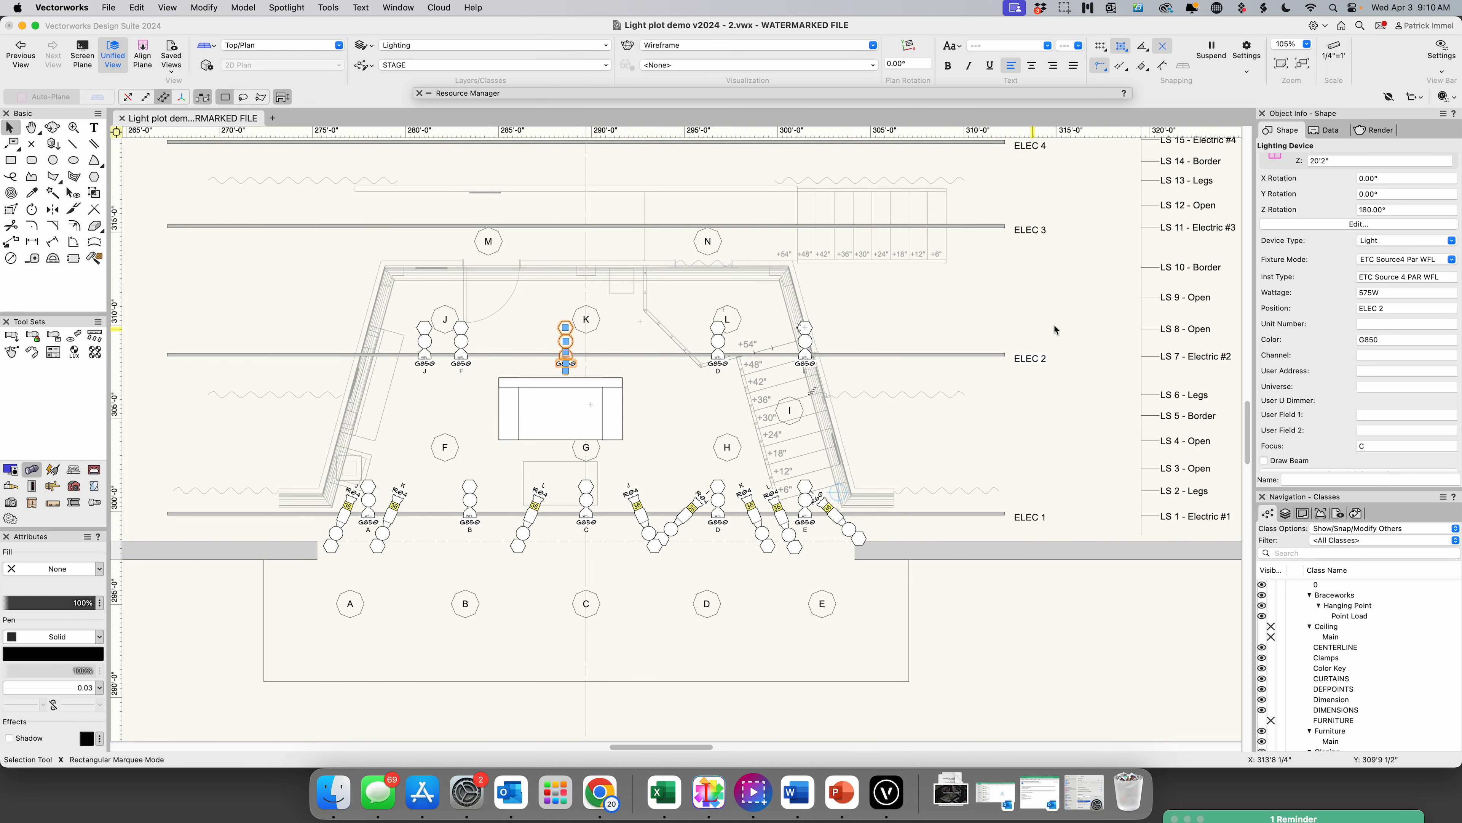
pyautogui.click(1362, 445)
pyautogui.write('K')
pyautogui.press('Return')
# - Copy the area K PAR along ELEC 2 to the other side of the centerline and set the copy's focus to G
pyautogui.moveTo(571, 342); pyautogui.dragTo(607, 345)
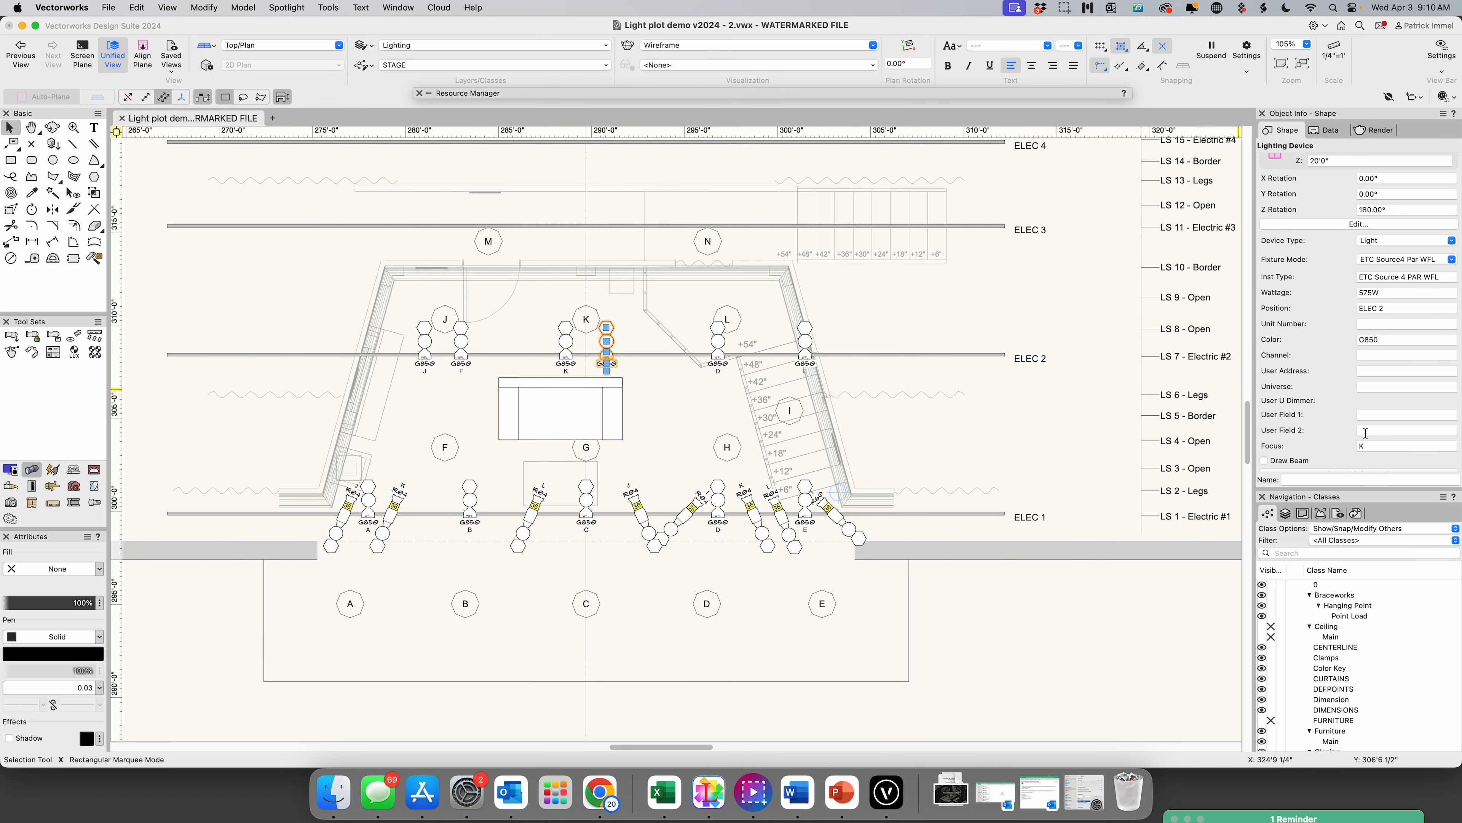
pyautogui.click(1371, 443)
pyautogui.write('K')
pyautogui.press('BackSpace')
pyautogui.write('G')
pyautogui.press('Return')
pyautogui.click(1109, 427)
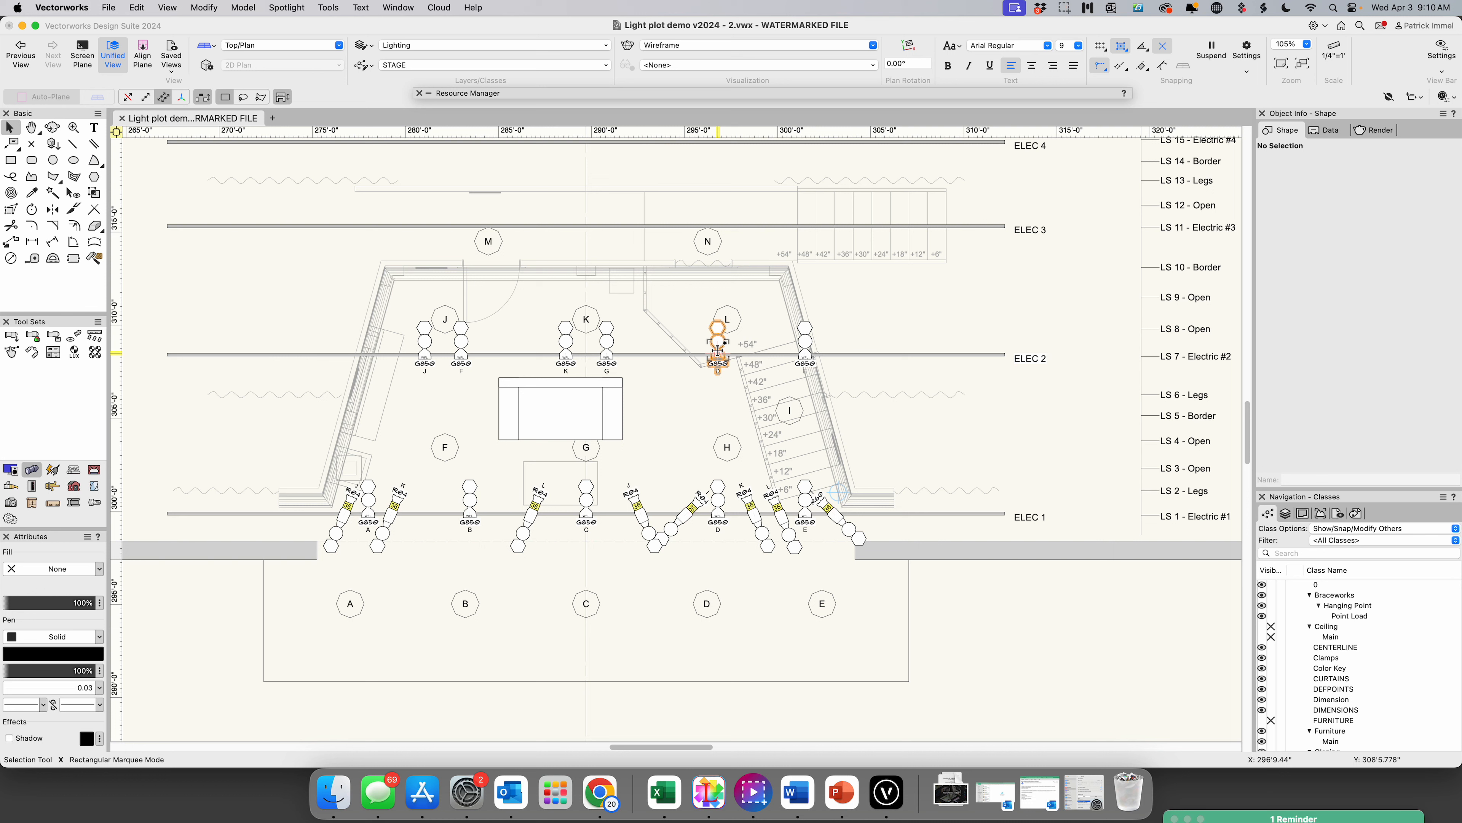
# - Move the area D PAR on ELEC 2 slightly toward the centerline and set its focus to H
pyautogui.moveTo(718, 351); pyautogui.dragTo(694, 350)
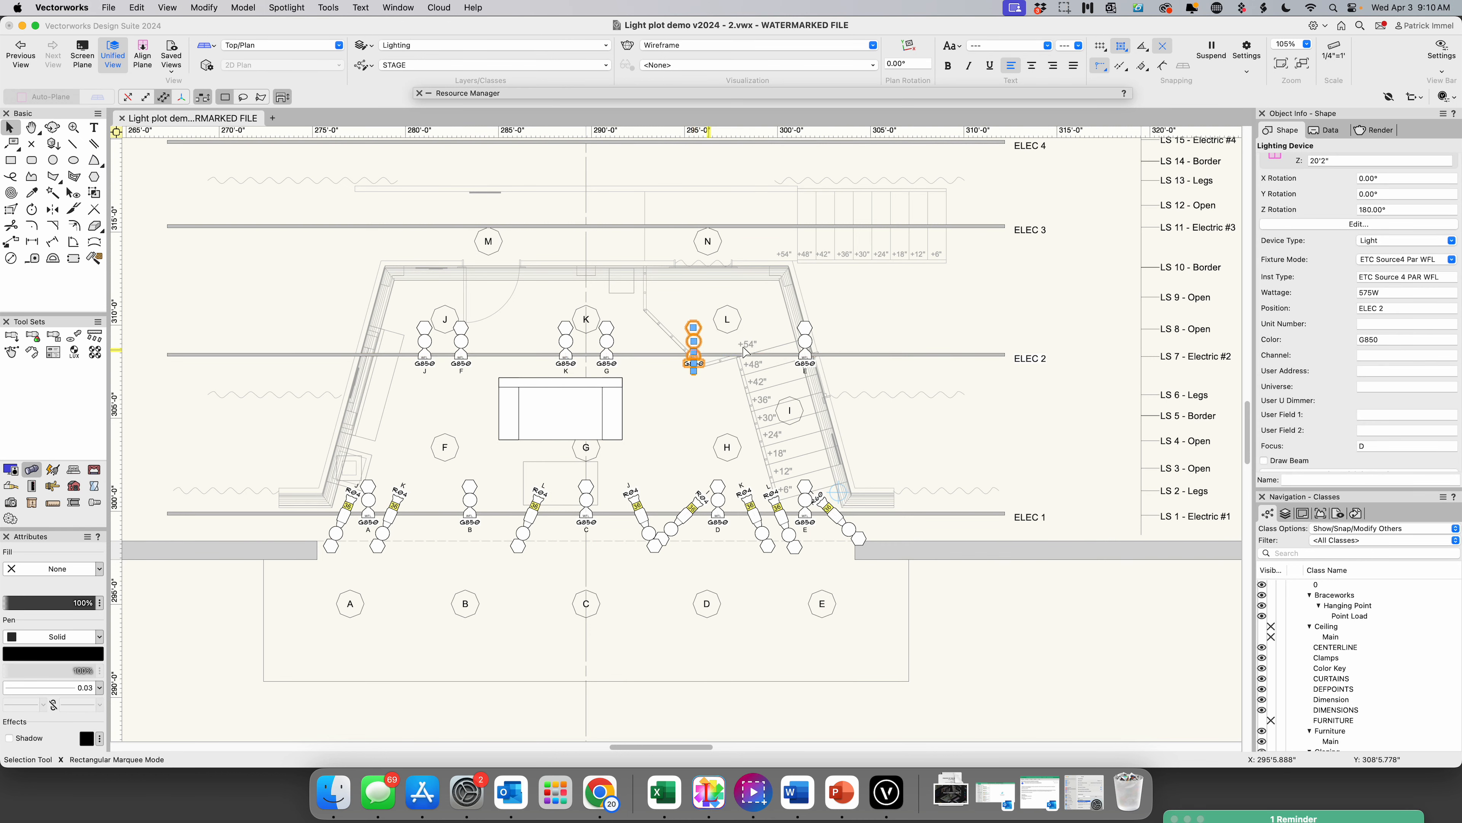
pyautogui.click(1374, 443)
pyautogui.write('H')
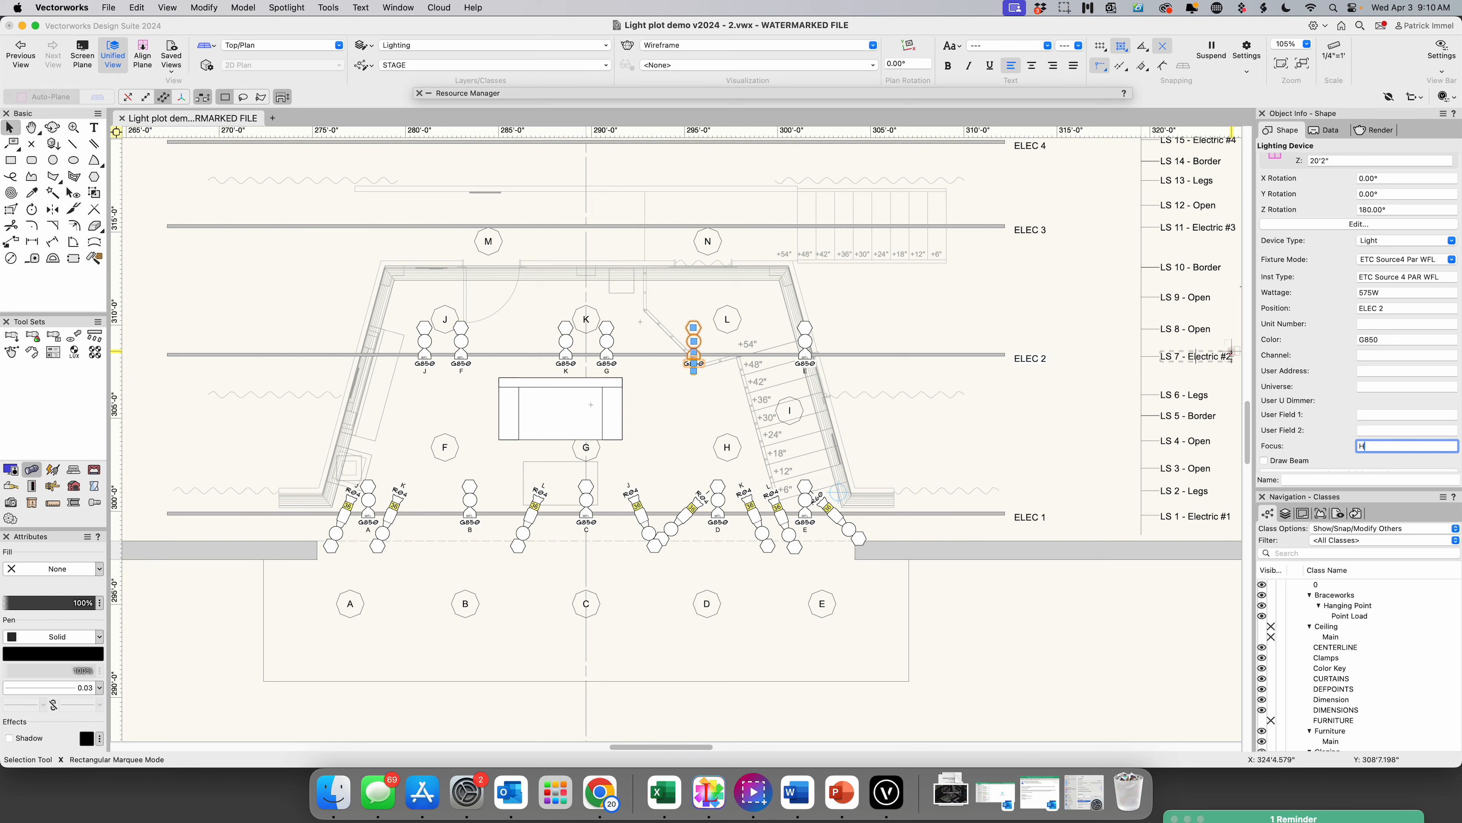
pyautogui.press('Return')
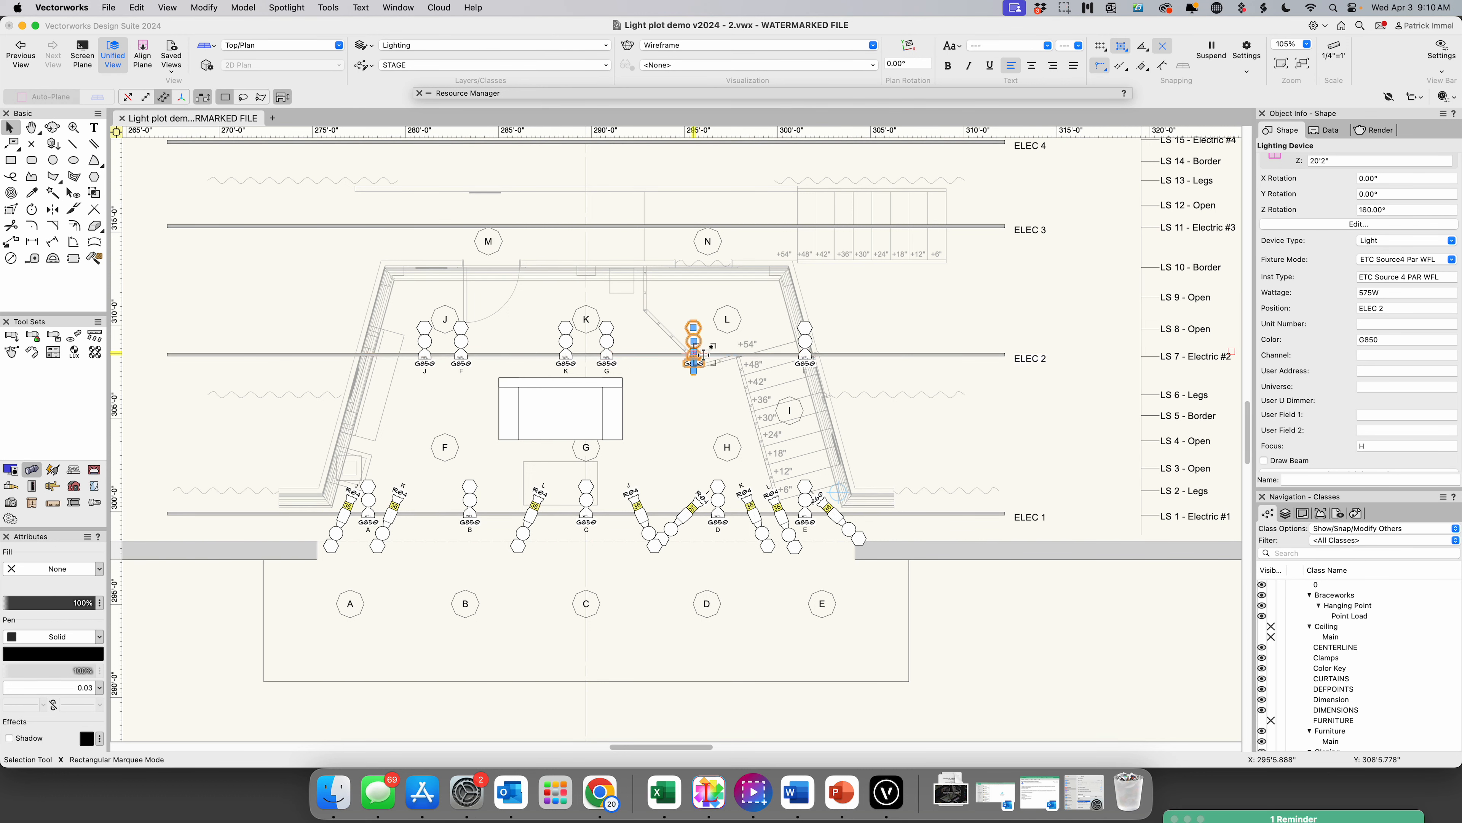
# - Copy the area H PAR along ELEC 2 to directly below the area L label and set the copy's focus to L
pyautogui.moveTo(697, 346); pyautogui.dragTo(724, 347)
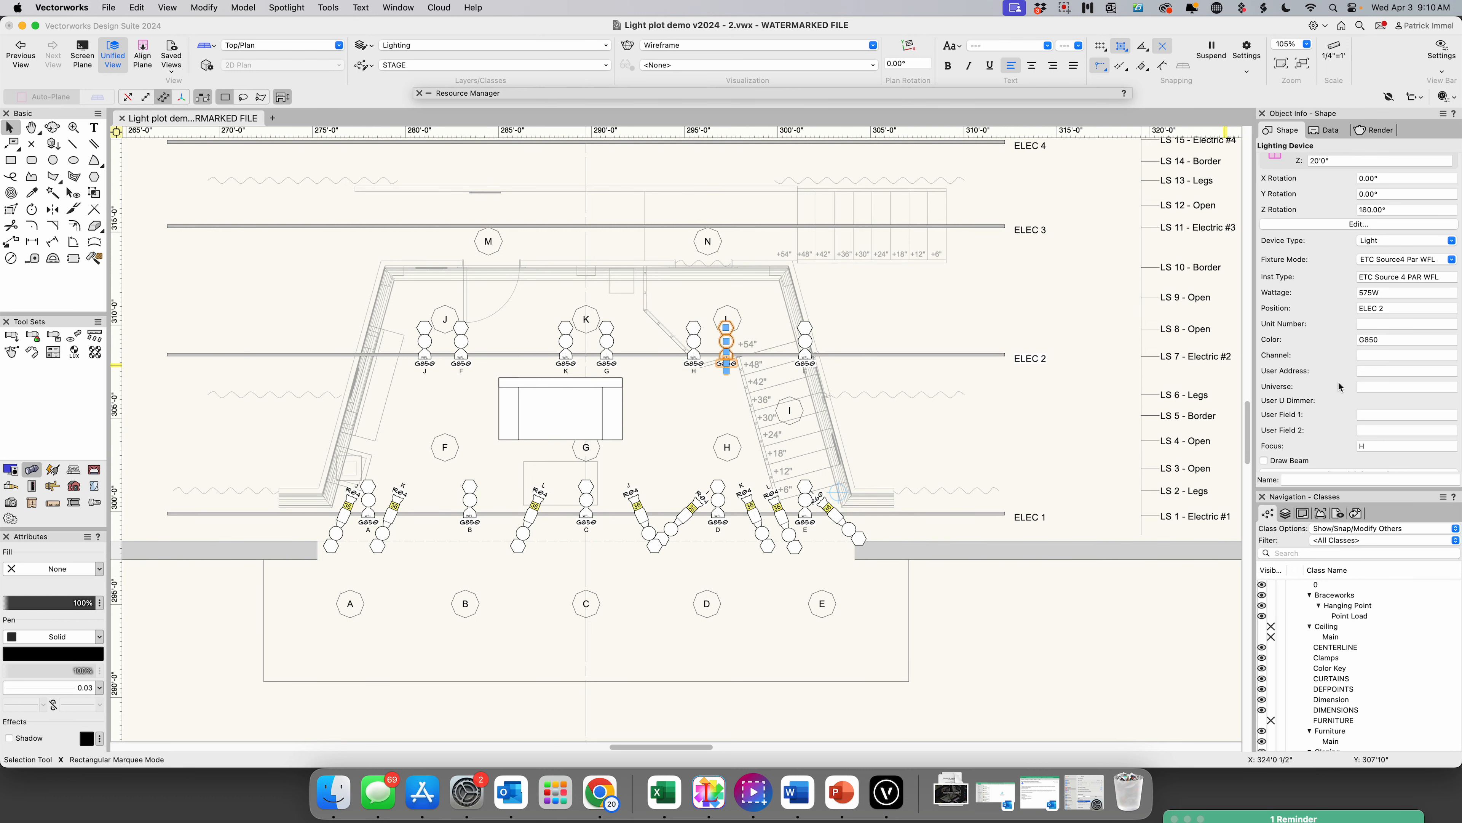
pyautogui.click(1374, 442)
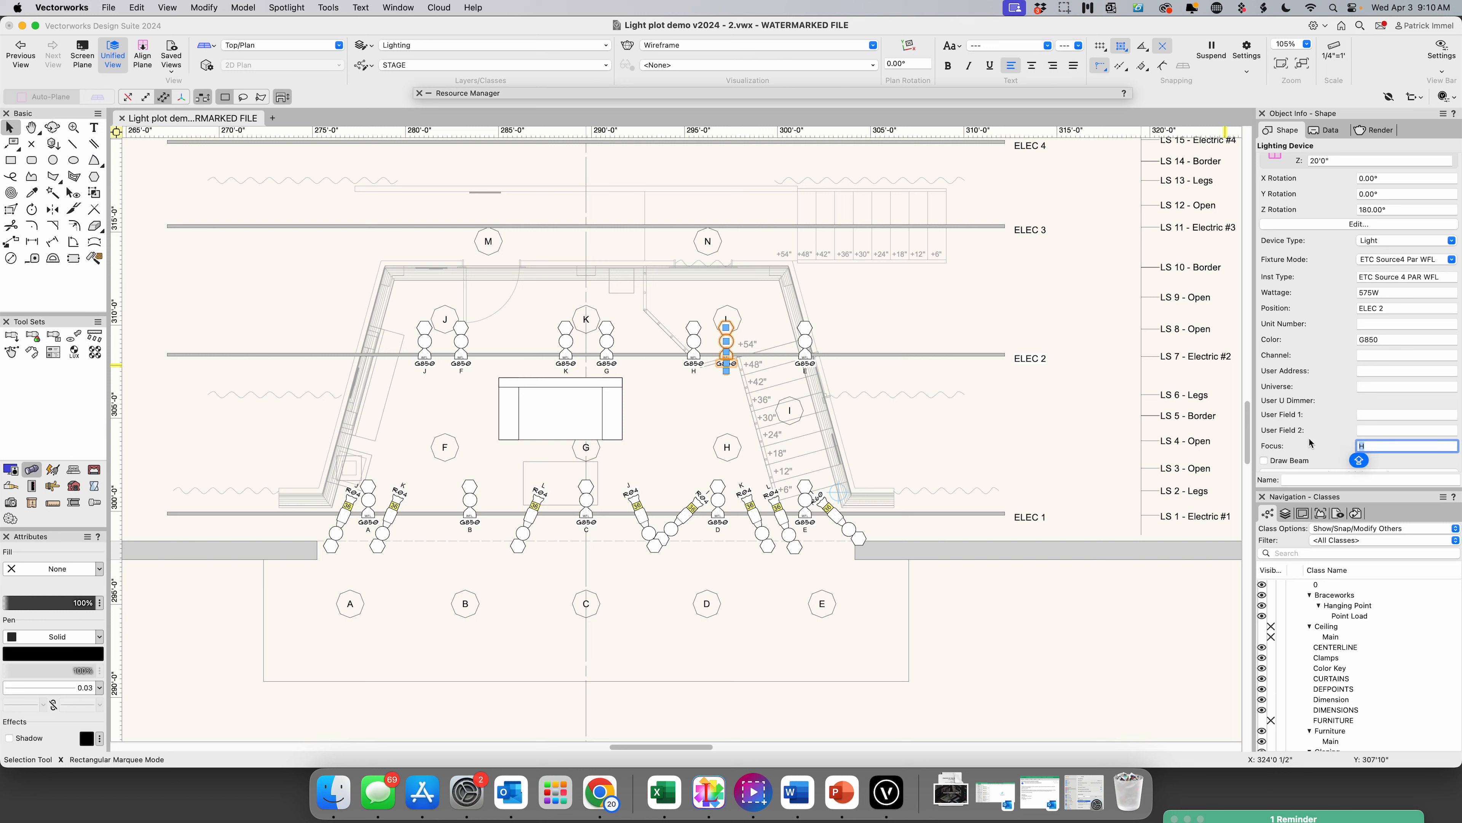
pyautogui.write('L')
# - Replace the area E PAR on ELEC 2 with a copy placed inside the set wall over the stairs, focused on I
pyautogui.moveTo(729, 347); pyautogui.dragTo(786, 346)
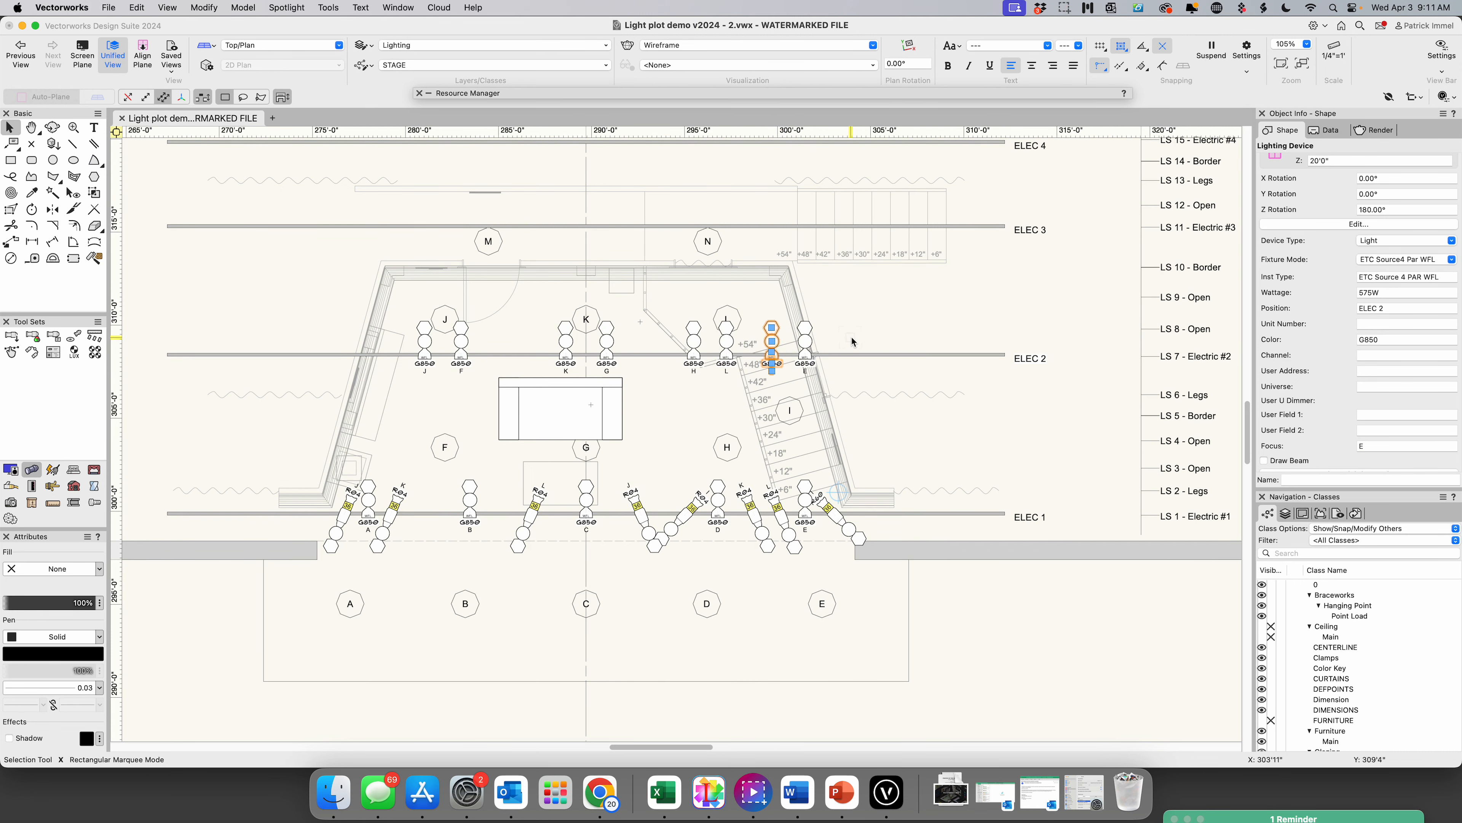
pyautogui.click(816, 335)
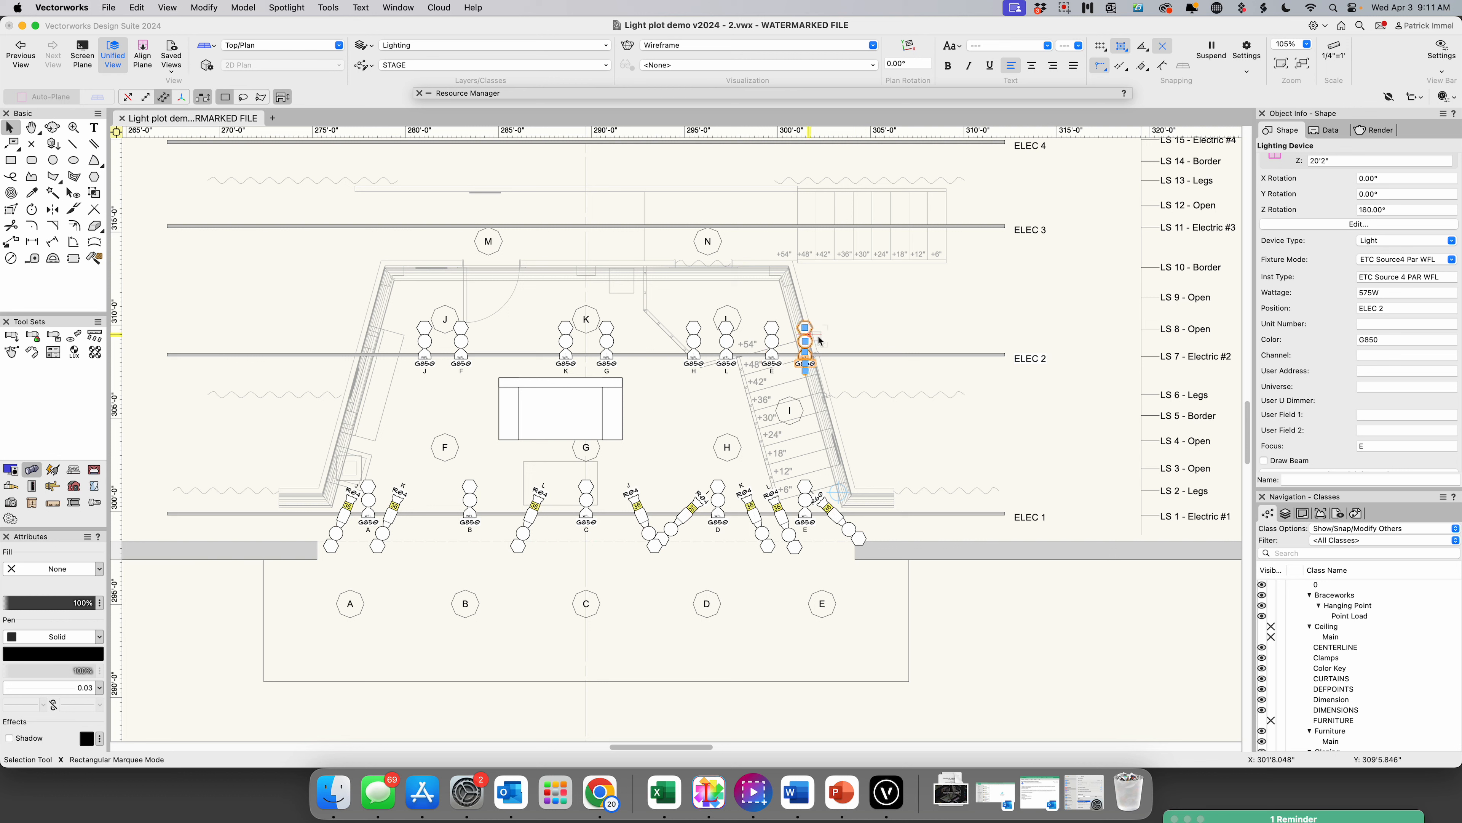
pyautogui.click(788, 343)
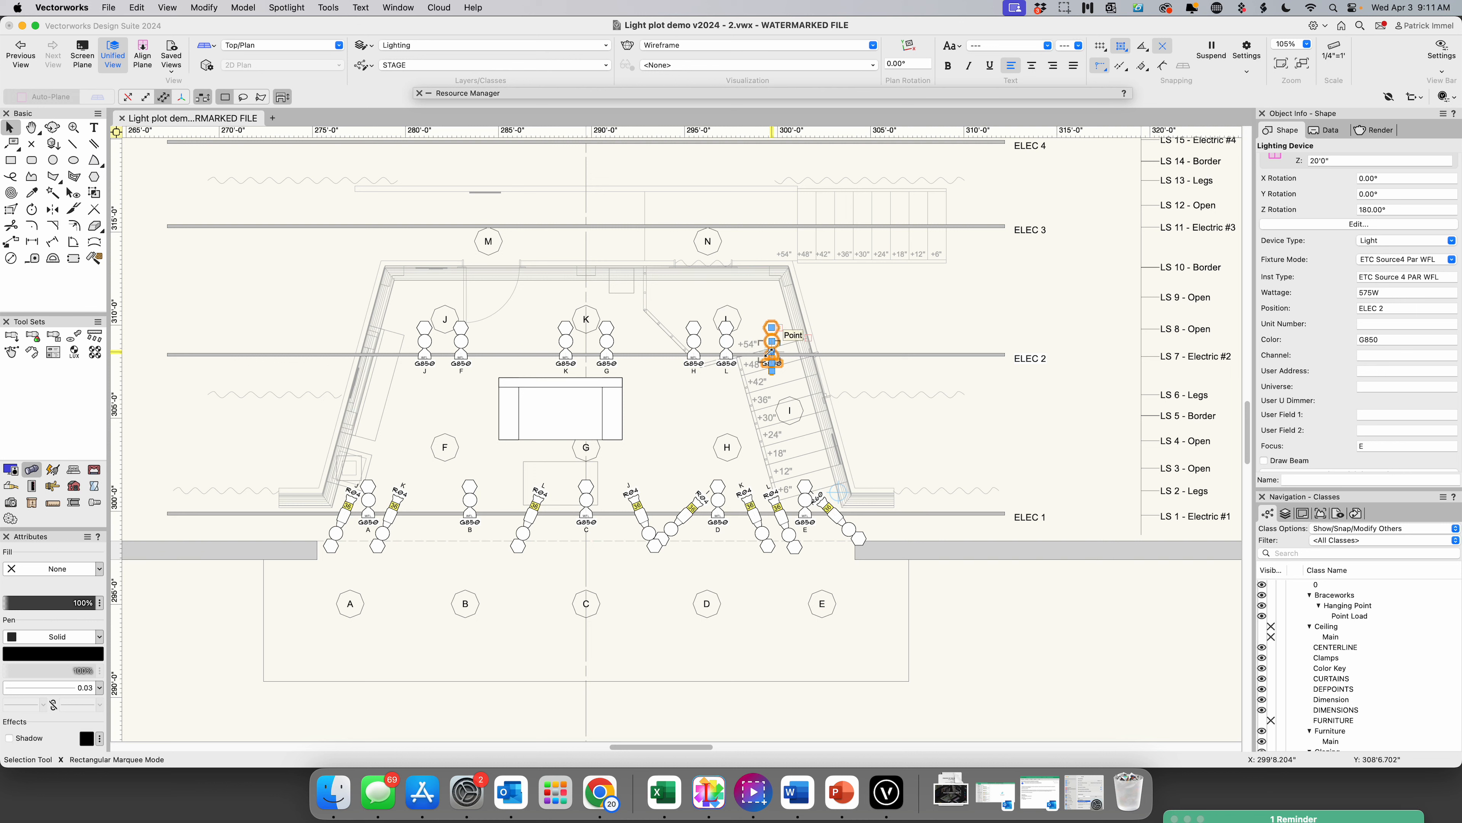
pyautogui.moveTo(1372, 447); pyautogui.dragTo(1341, 448)
pyautogui.write('I')
pyautogui.press('Return')
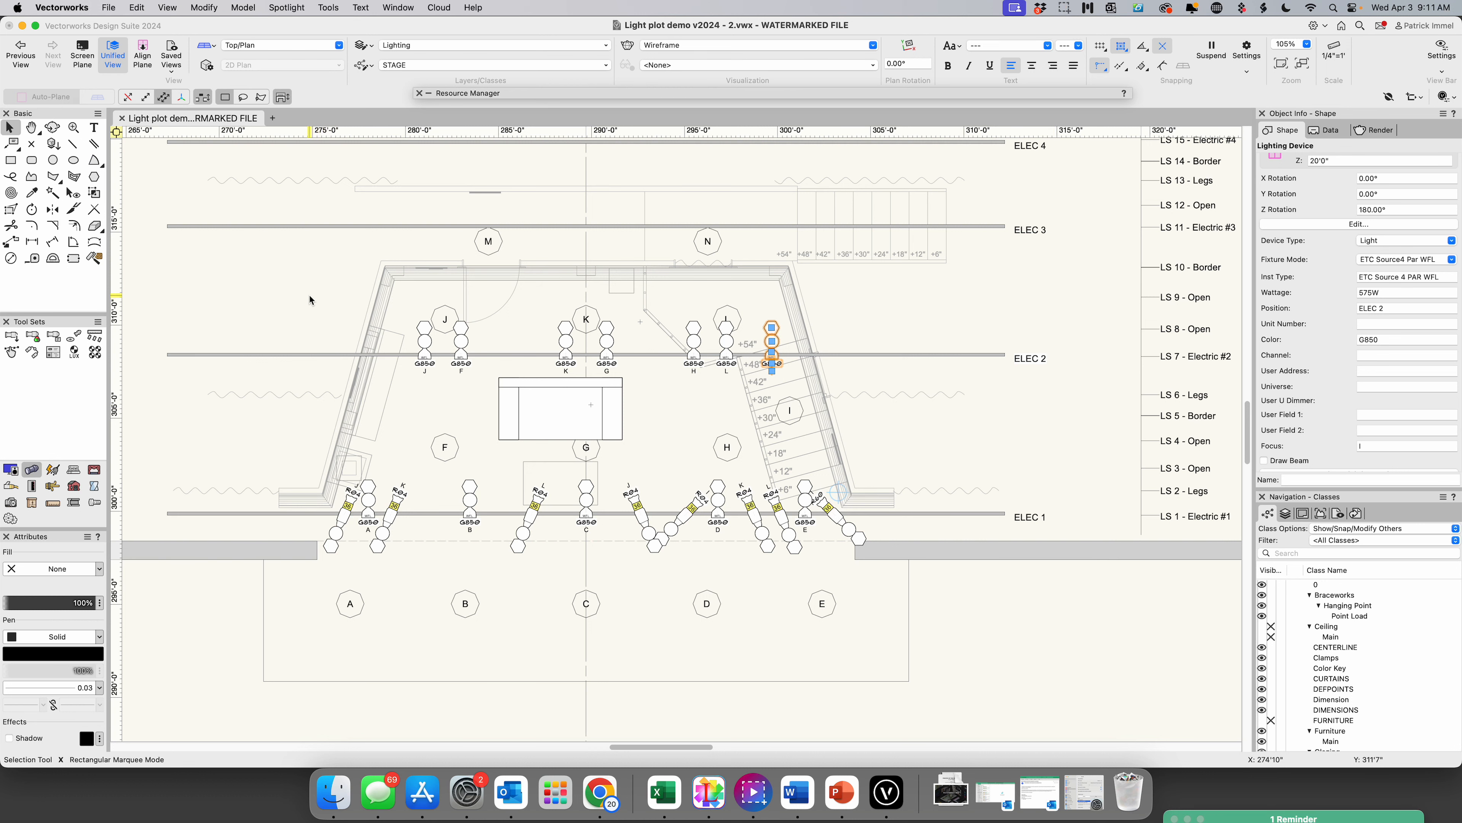
# - Turn on beam drawing for all seven G850 PARs on ELEC 2 and check their coverage of the acting areas
pyautogui.click(424, 340)
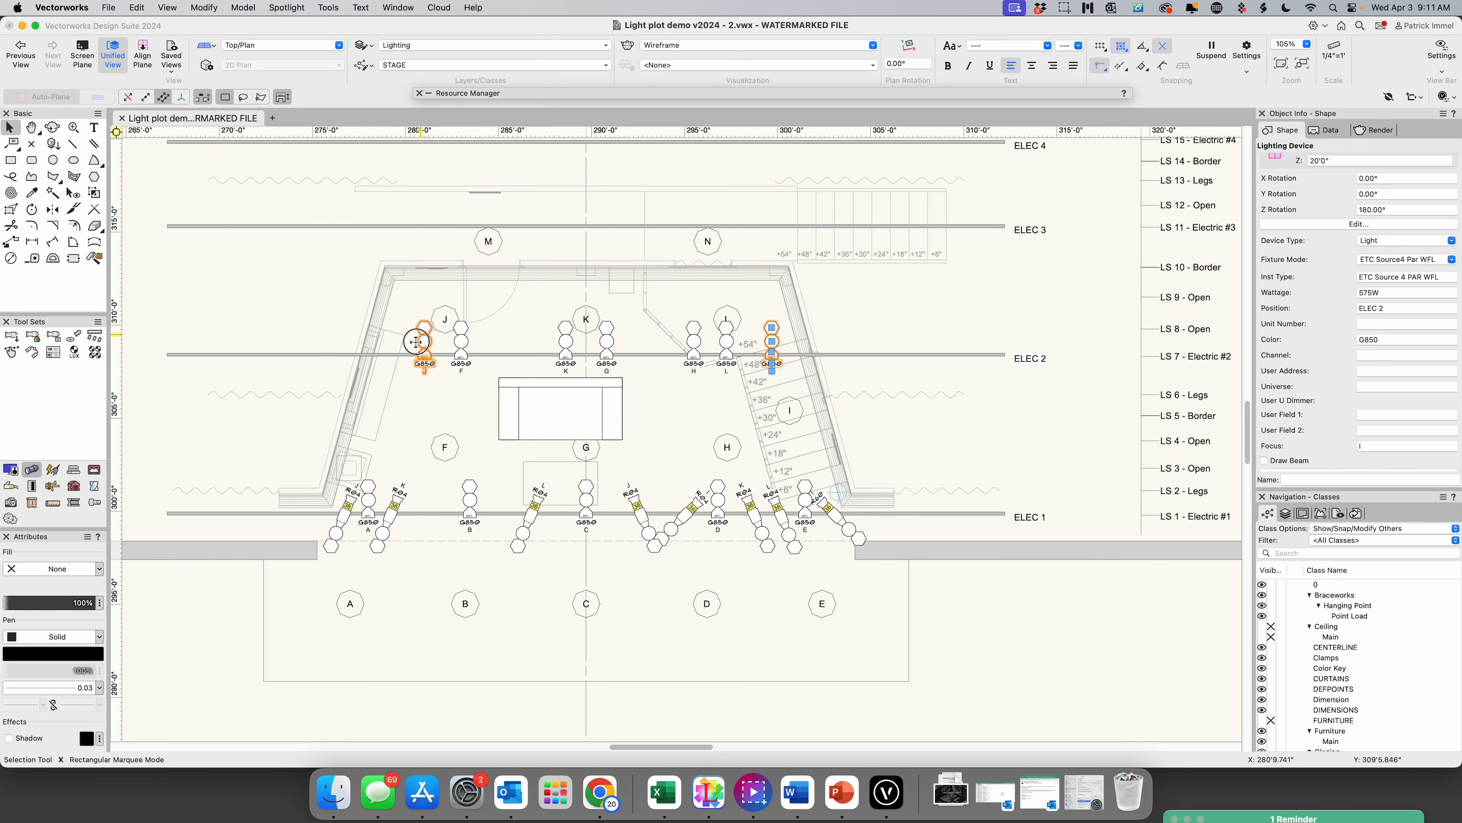
pyautogui.keyDown('shift'); pyautogui.click(461, 340); pyautogui.keyUp('shift')
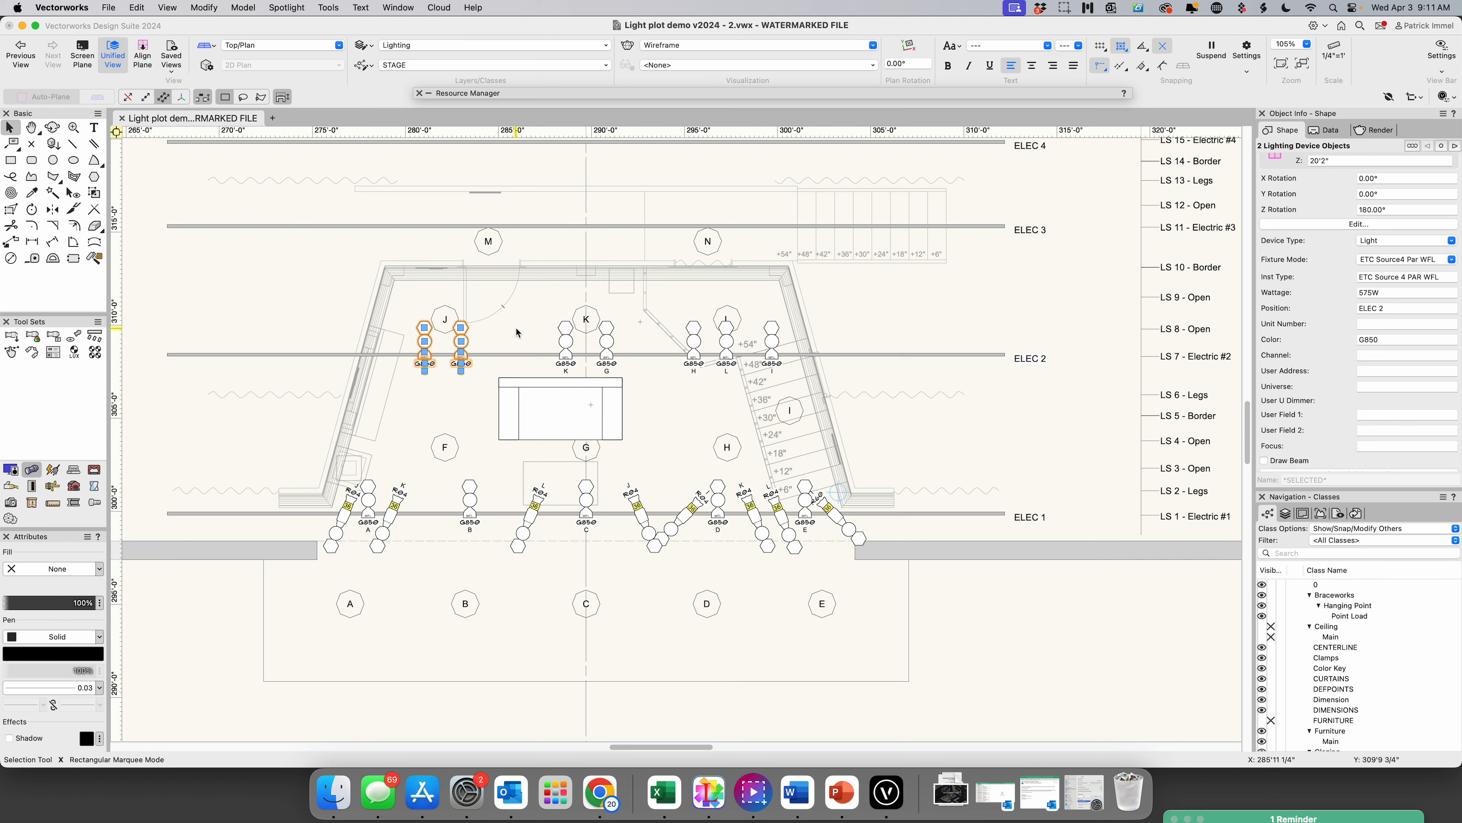
pyautogui.keyDown('shift'); pyautogui.click(566, 340); pyautogui.keyUp('shift')
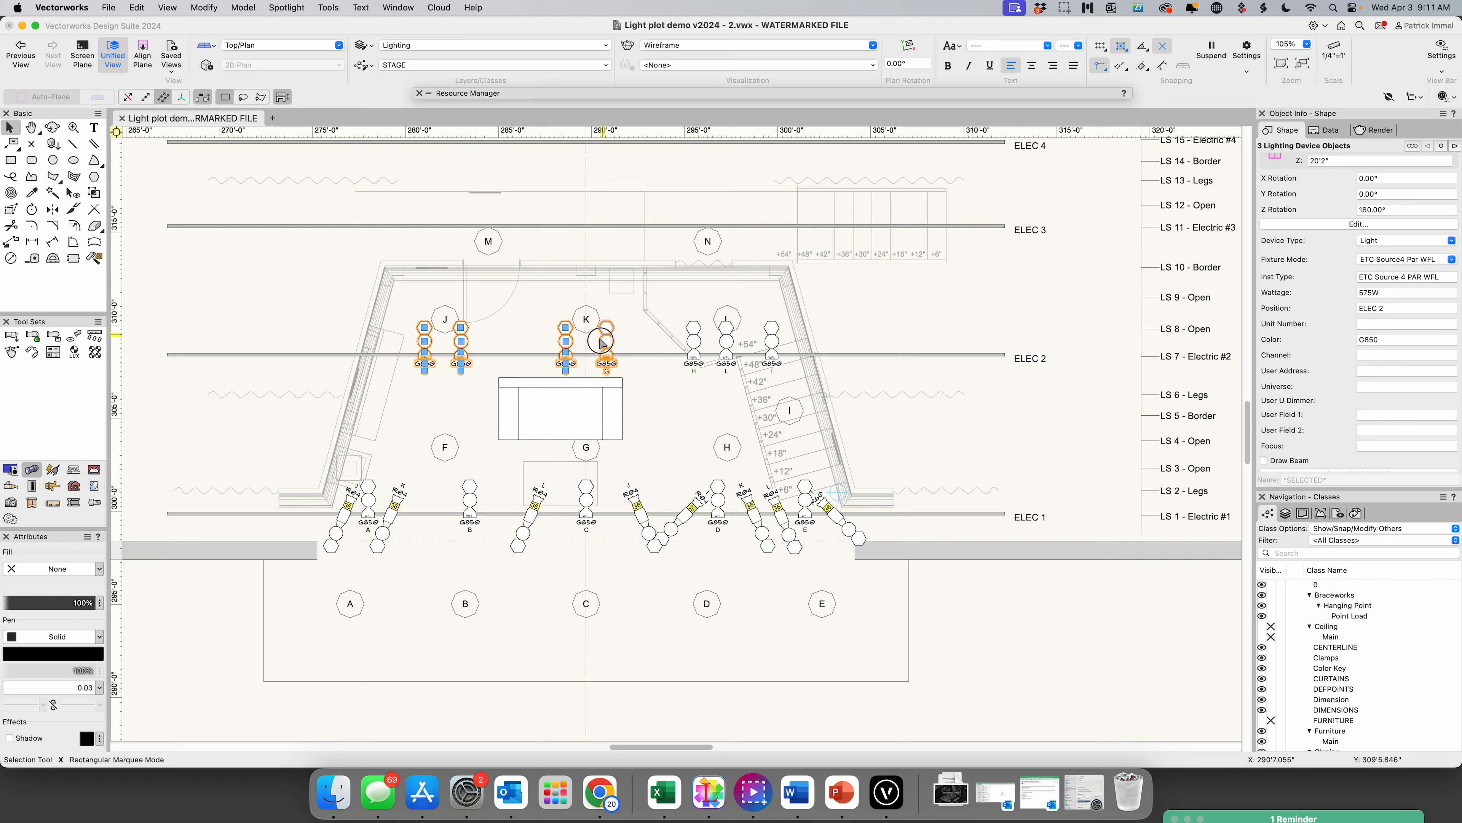
pyautogui.keyDown('shift'); pyautogui.click(607, 340); pyautogui.keyUp('shift')
pyautogui.keyDown('shift'); pyautogui.click(694, 349); pyautogui.keyUp('shift')
pyautogui.keyDown('shift'); pyautogui.click(726, 340); pyautogui.keyUp('shift')
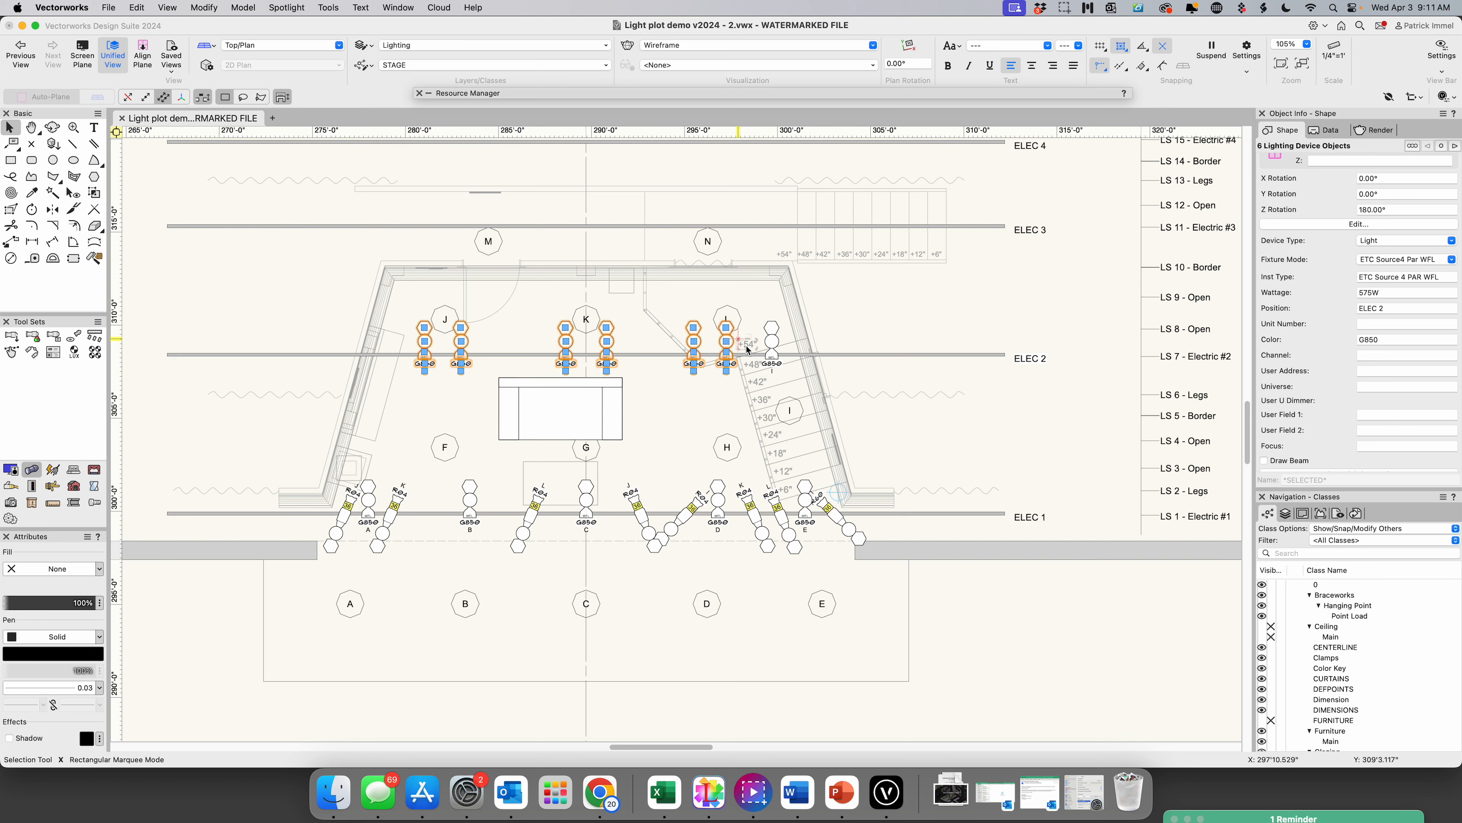
pyautogui.keyDown('shift'); pyautogui.click(772, 341); pyautogui.keyUp('shift')
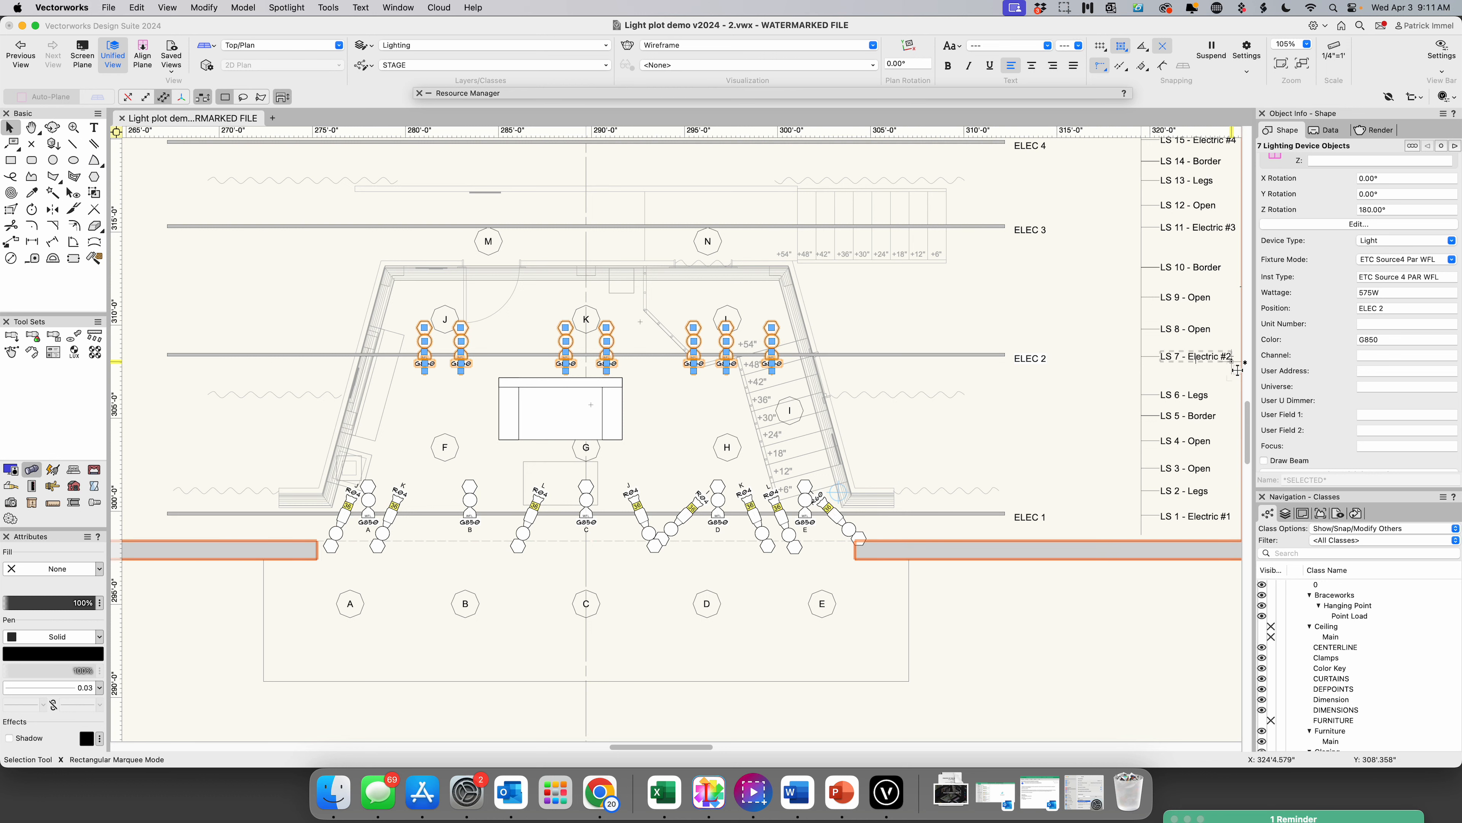
pyautogui.click(1270, 457)
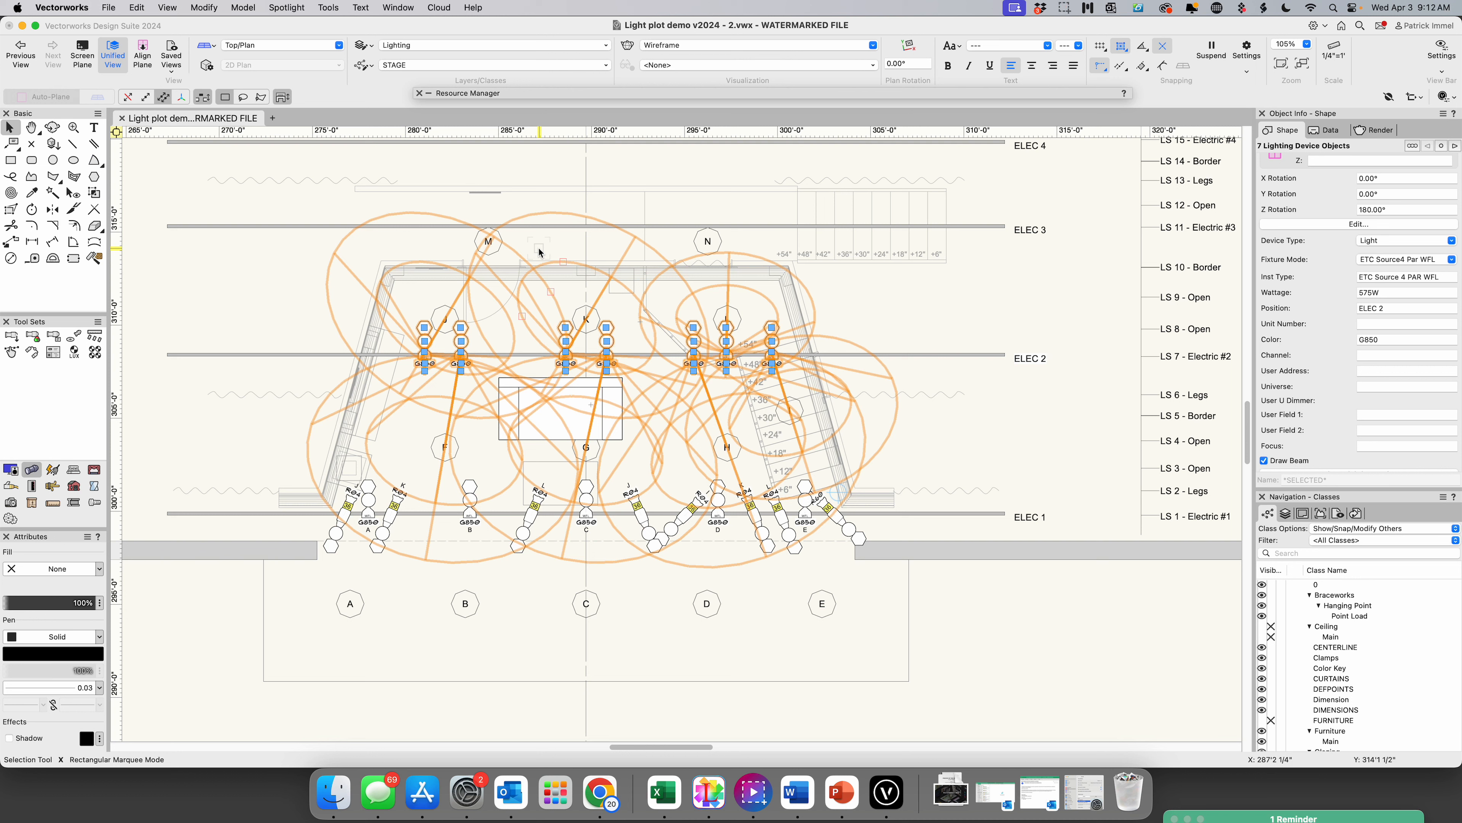
pyautogui.moveTo(539, 251); pyautogui.dragTo(521, 266)
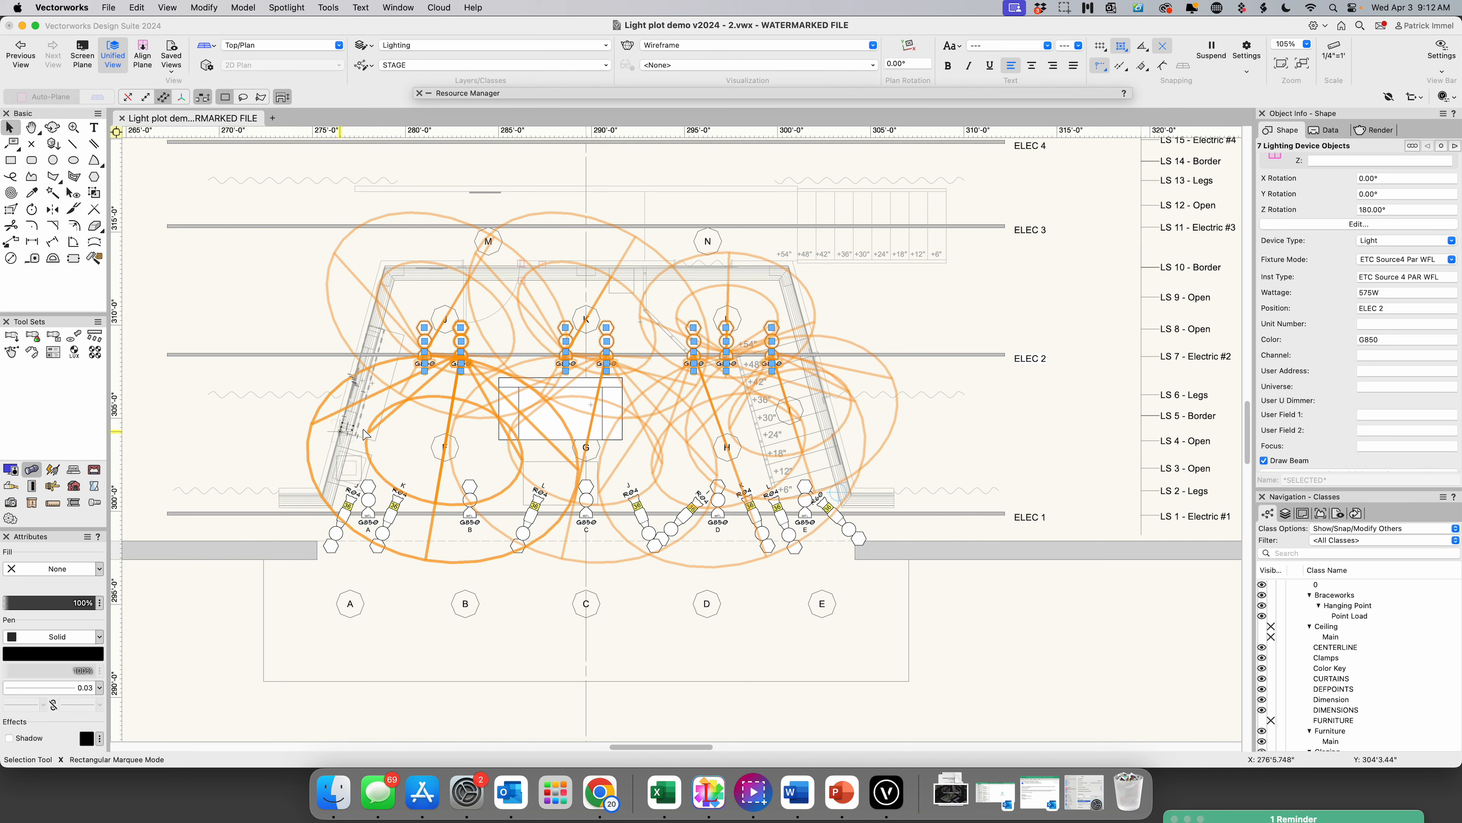
pyautogui.moveTo(793, 442); pyautogui.dragTo(887, 378)
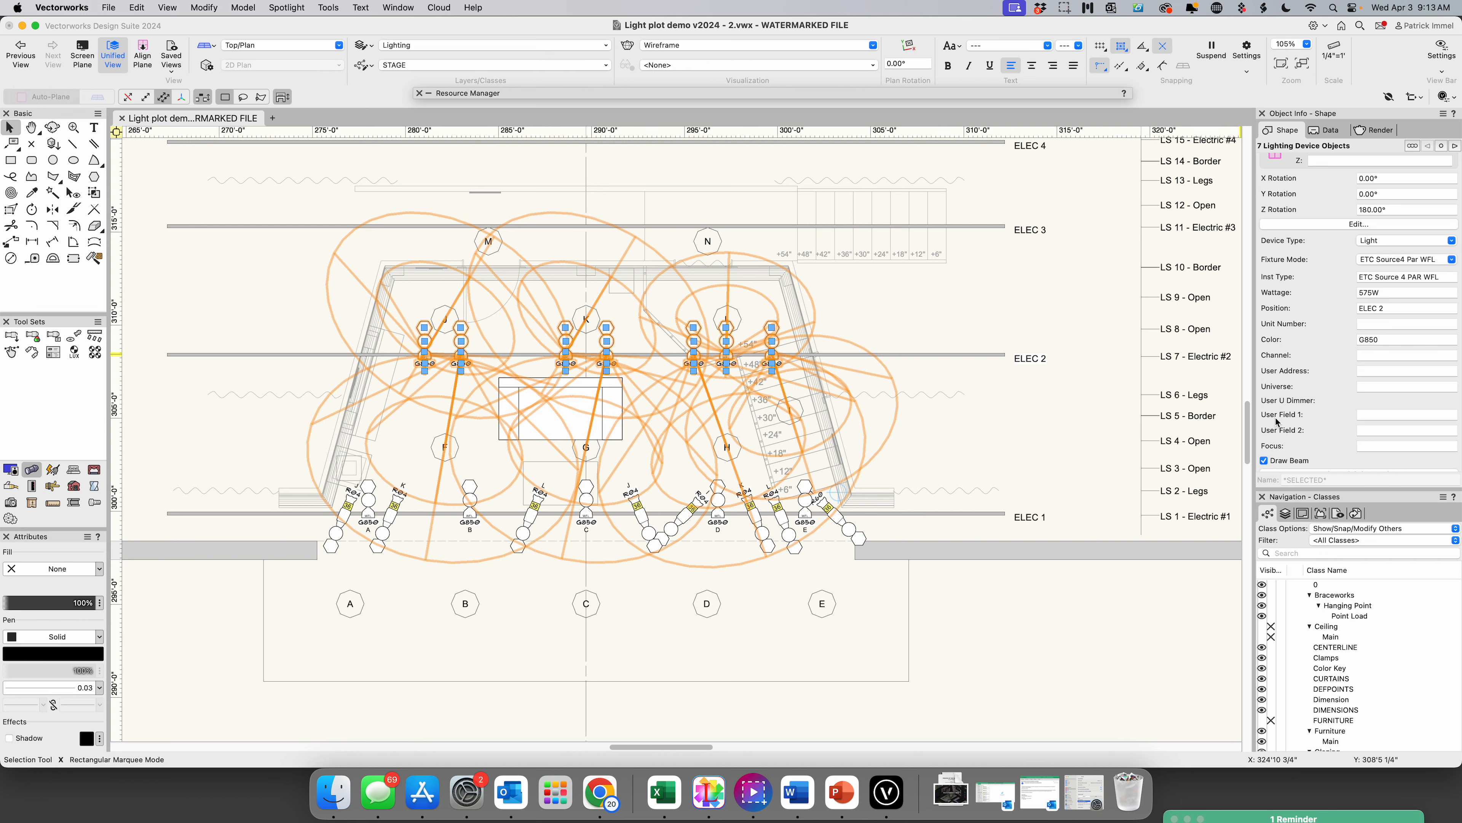
# - Turn off beam drawing for the seven G850 PARs on ELEC 2 and clear the selection
pyautogui.click(1265, 460)
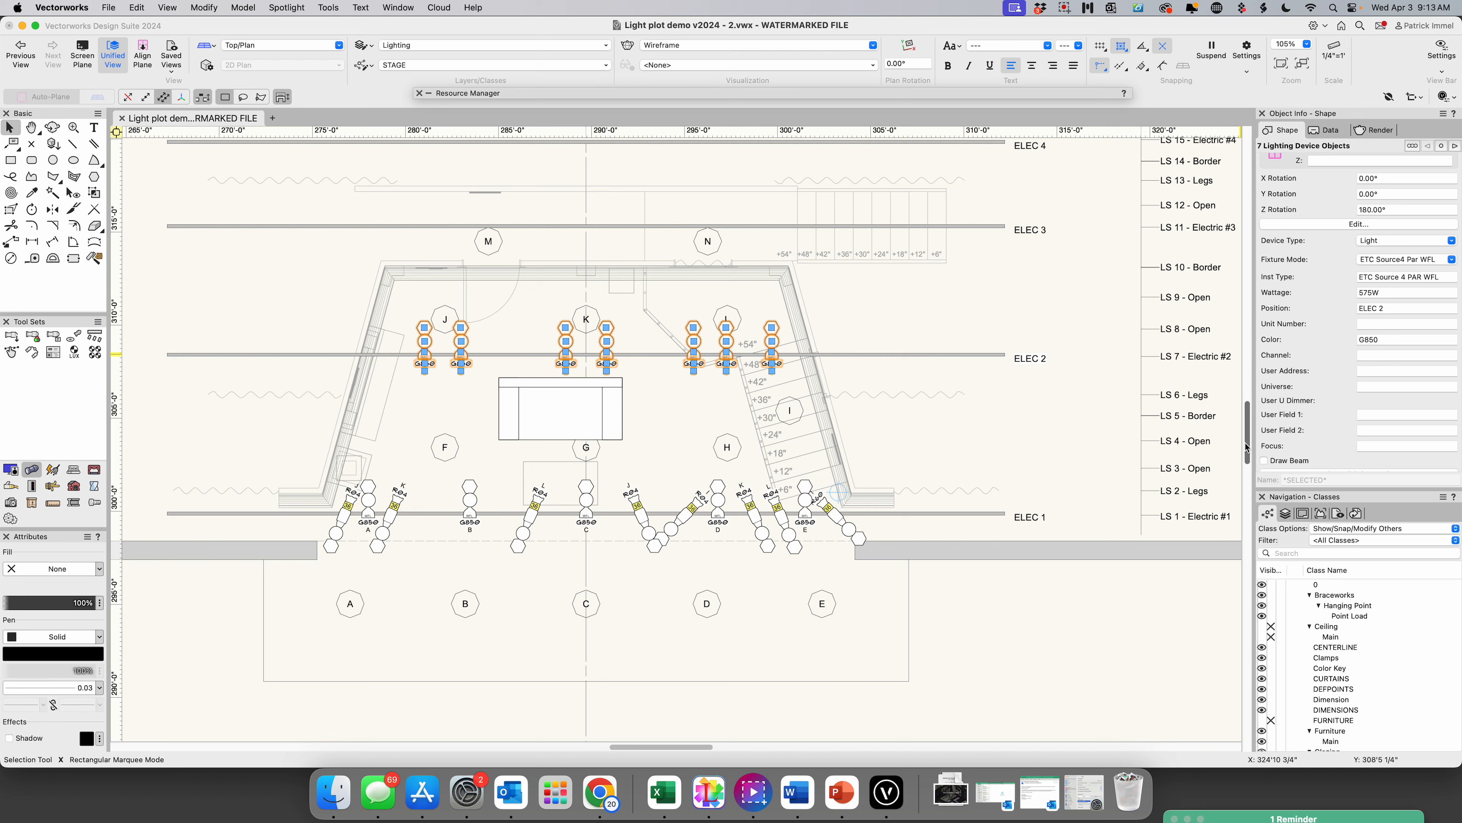
pyautogui.click(503, 347)
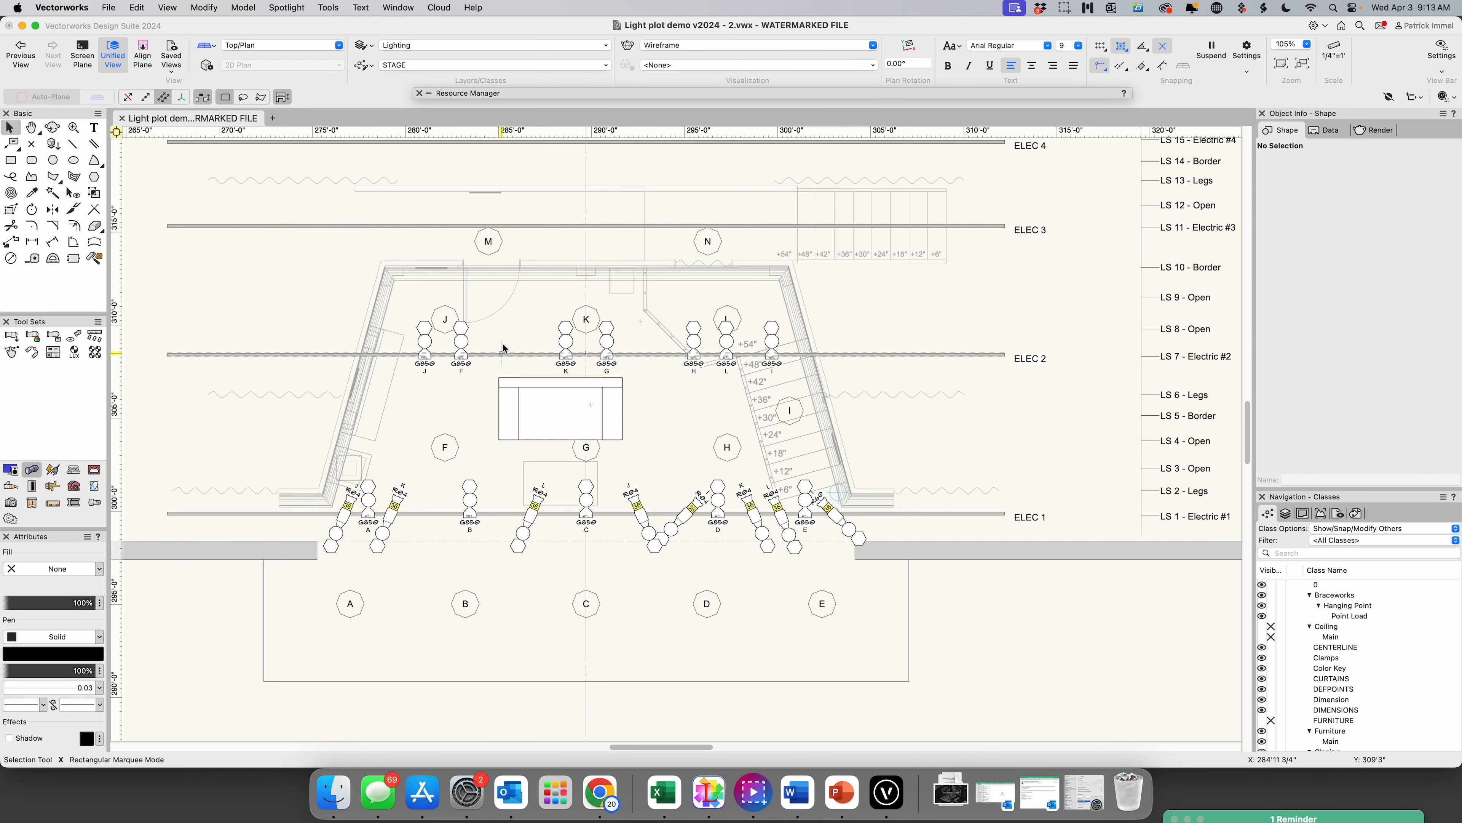
# - Copy the area F and area H PARs from ELEC 2 onto ELEC 3 and line the copies up with the area M and N labels
pyautogui.click(460, 342)
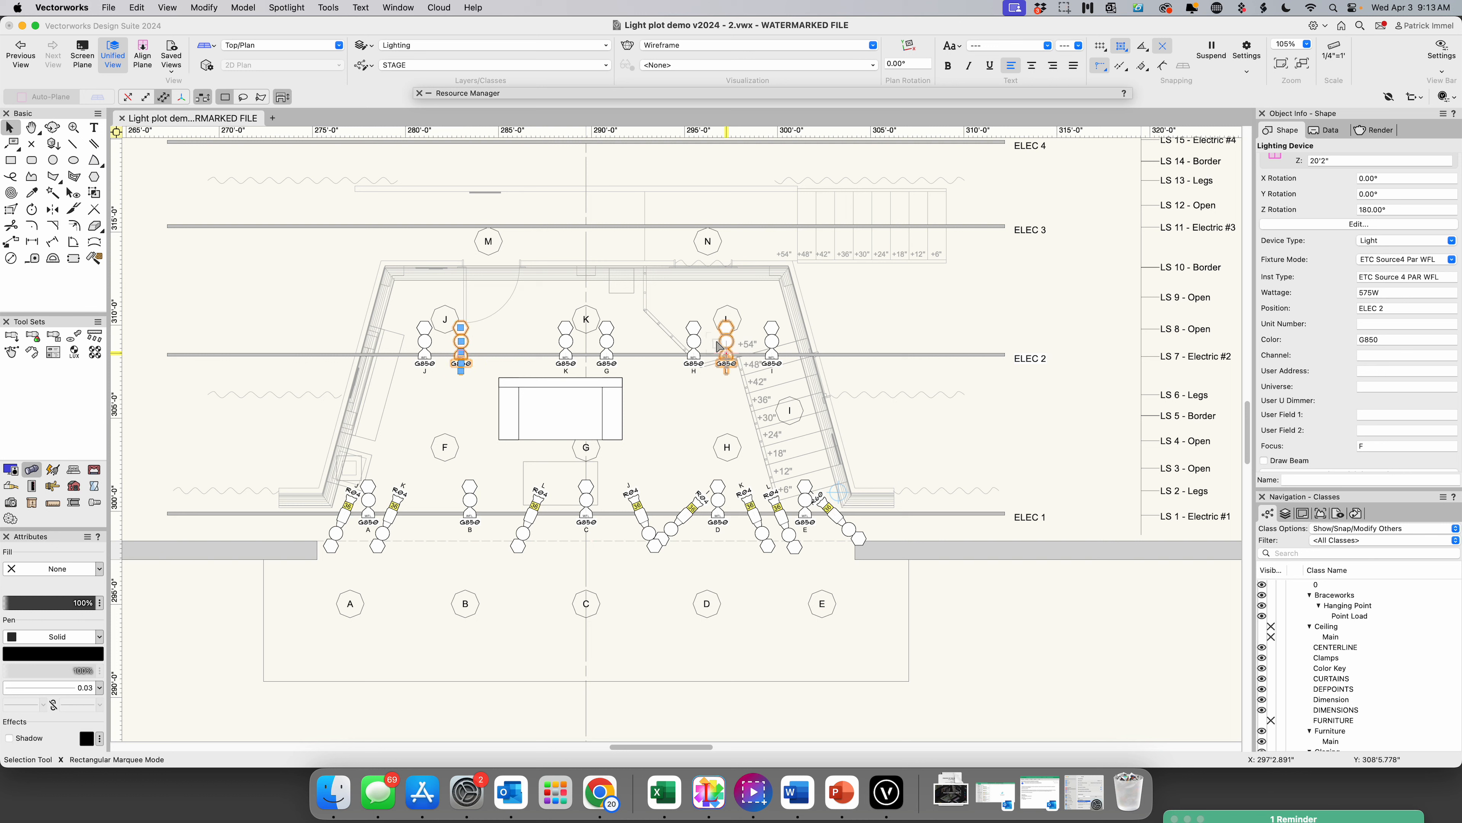
pyautogui.keyDown('shift'); pyautogui.click(699, 345); pyautogui.keyUp('shift')
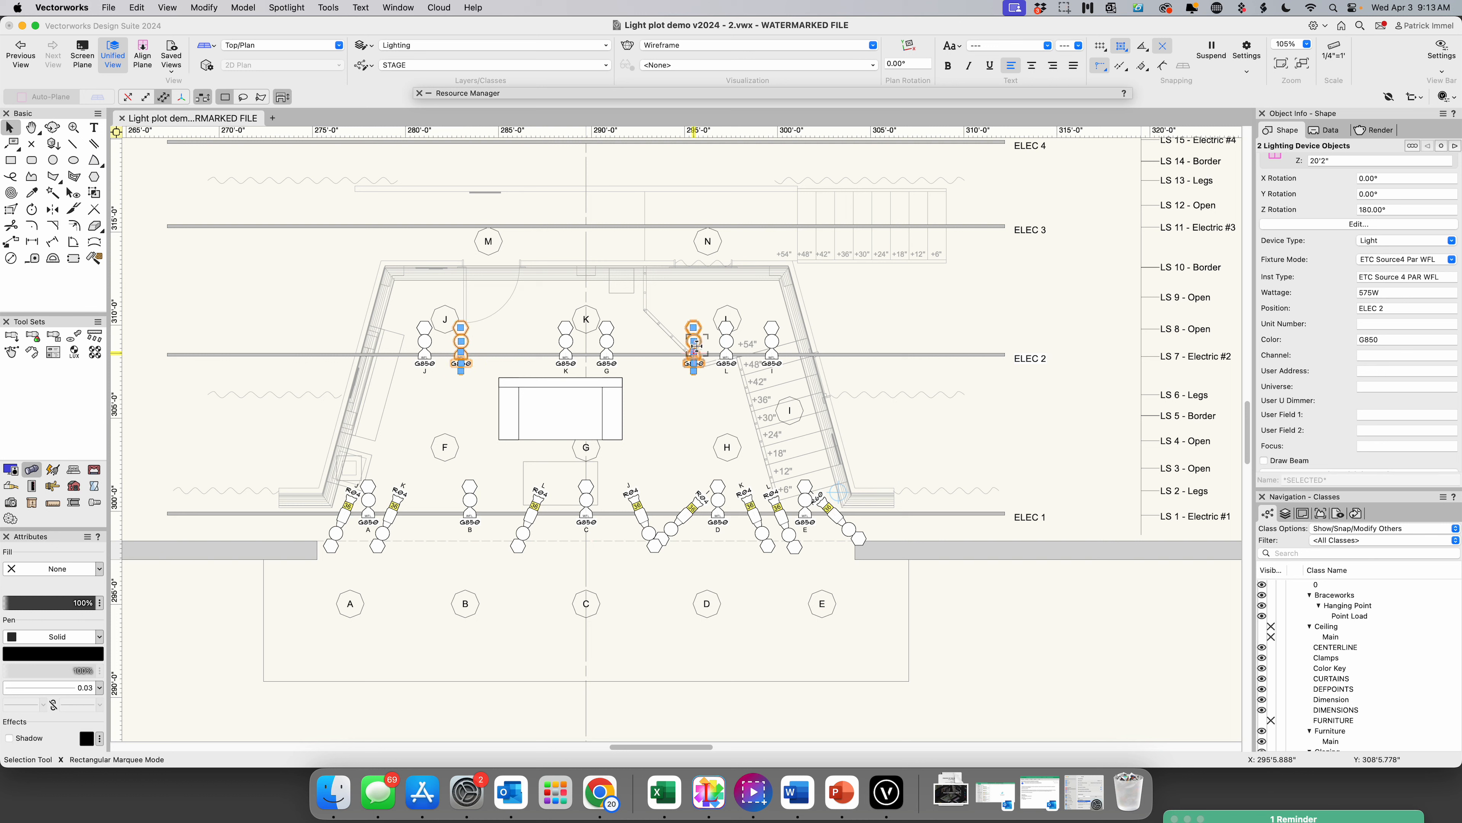
pyautogui.moveTo(698, 344); pyautogui.dragTo(699, 216)
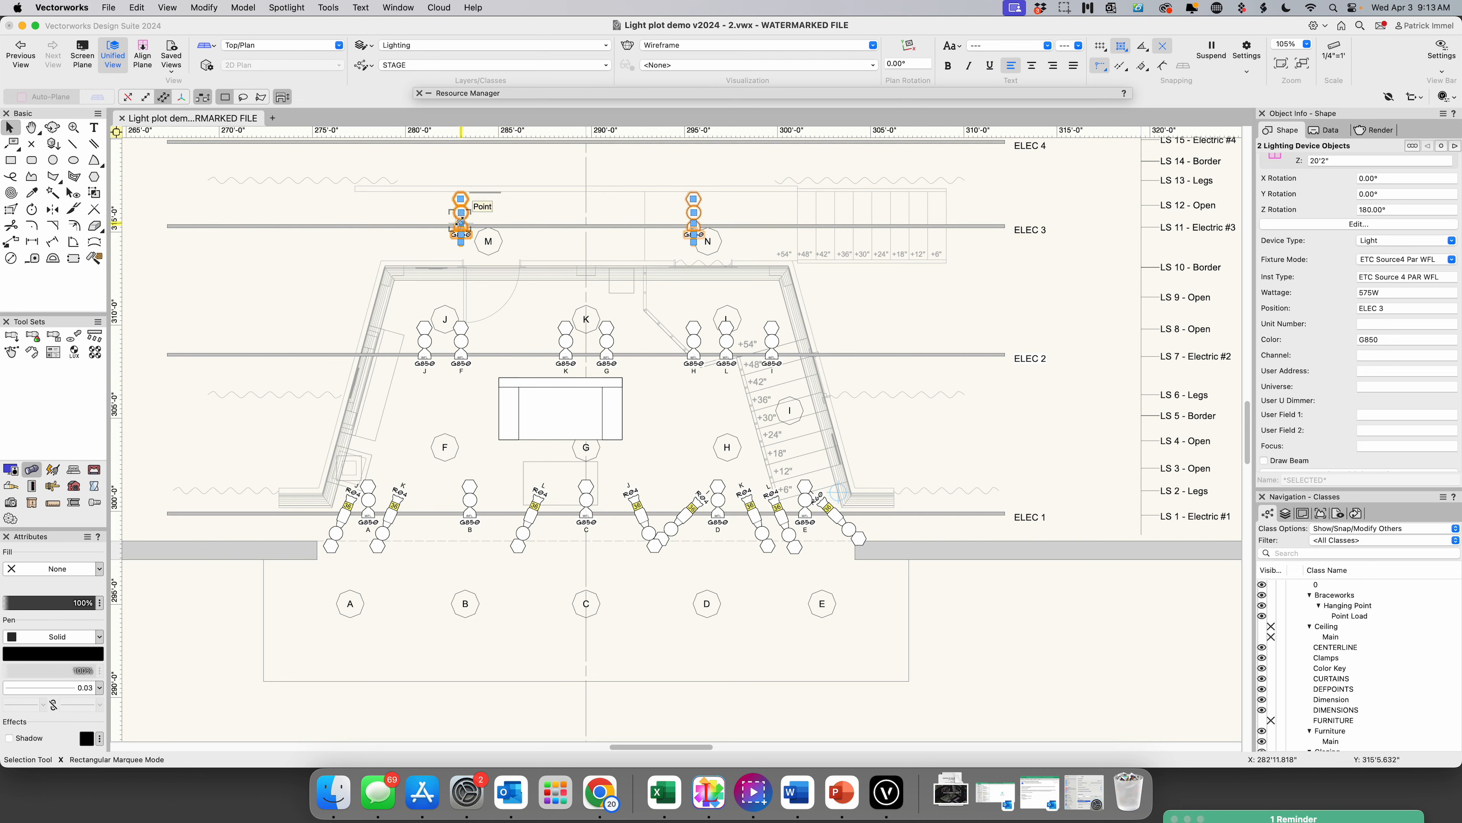
pyautogui.moveTo(470, 209); pyautogui.dragTo(494, 213)
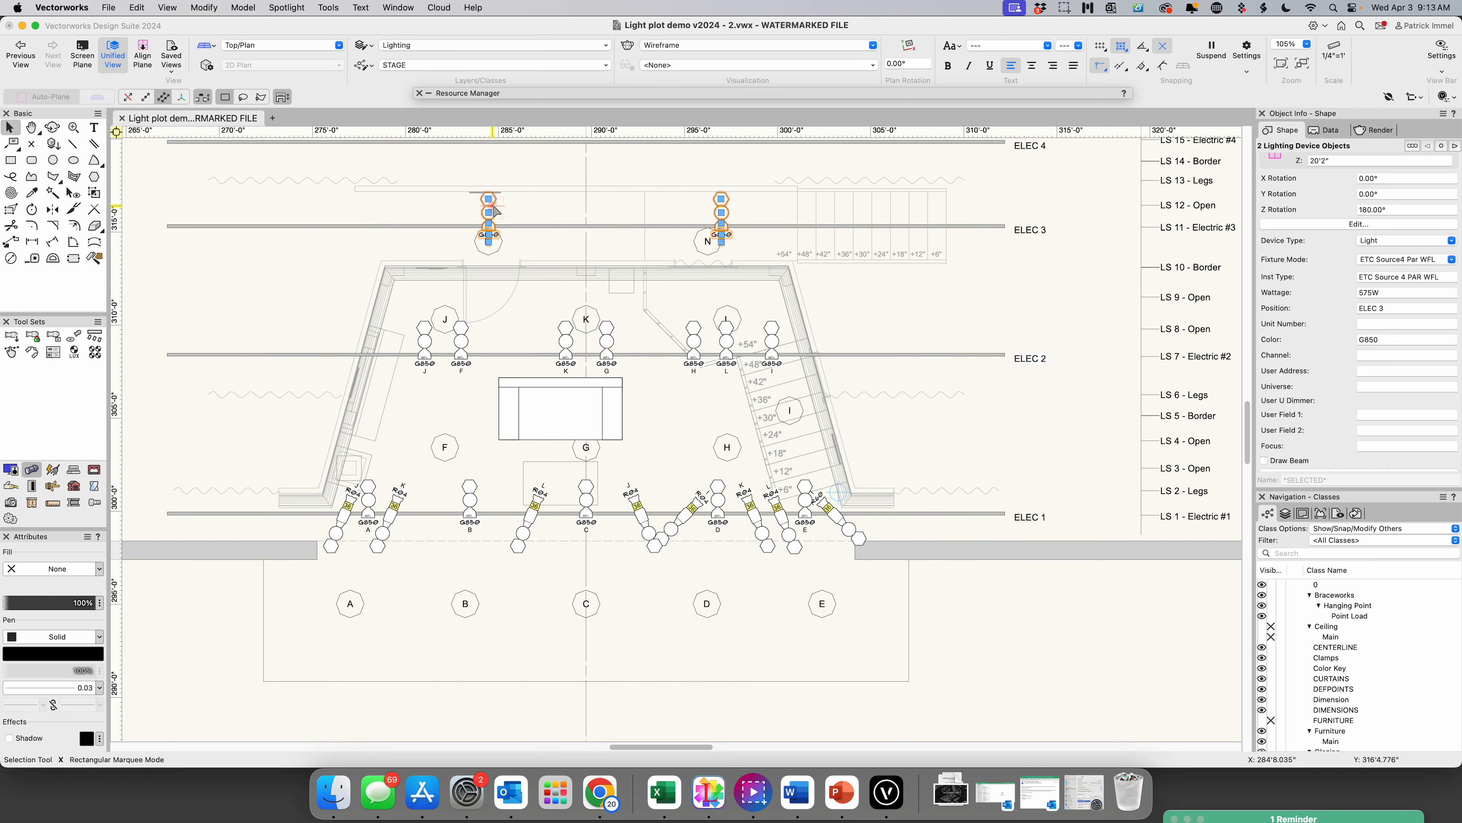
pyautogui.click(645, 208)
pyautogui.moveTo(721, 212); pyautogui.dragTo(710, 210)
# - Set the focus of the ELEC 3 PAR at area M to M and select the PAR at area N
pyautogui.click(489, 212)
pyautogui.moveTo(1375, 446); pyautogui.dragTo(1327, 447)
pyautogui.write('M')
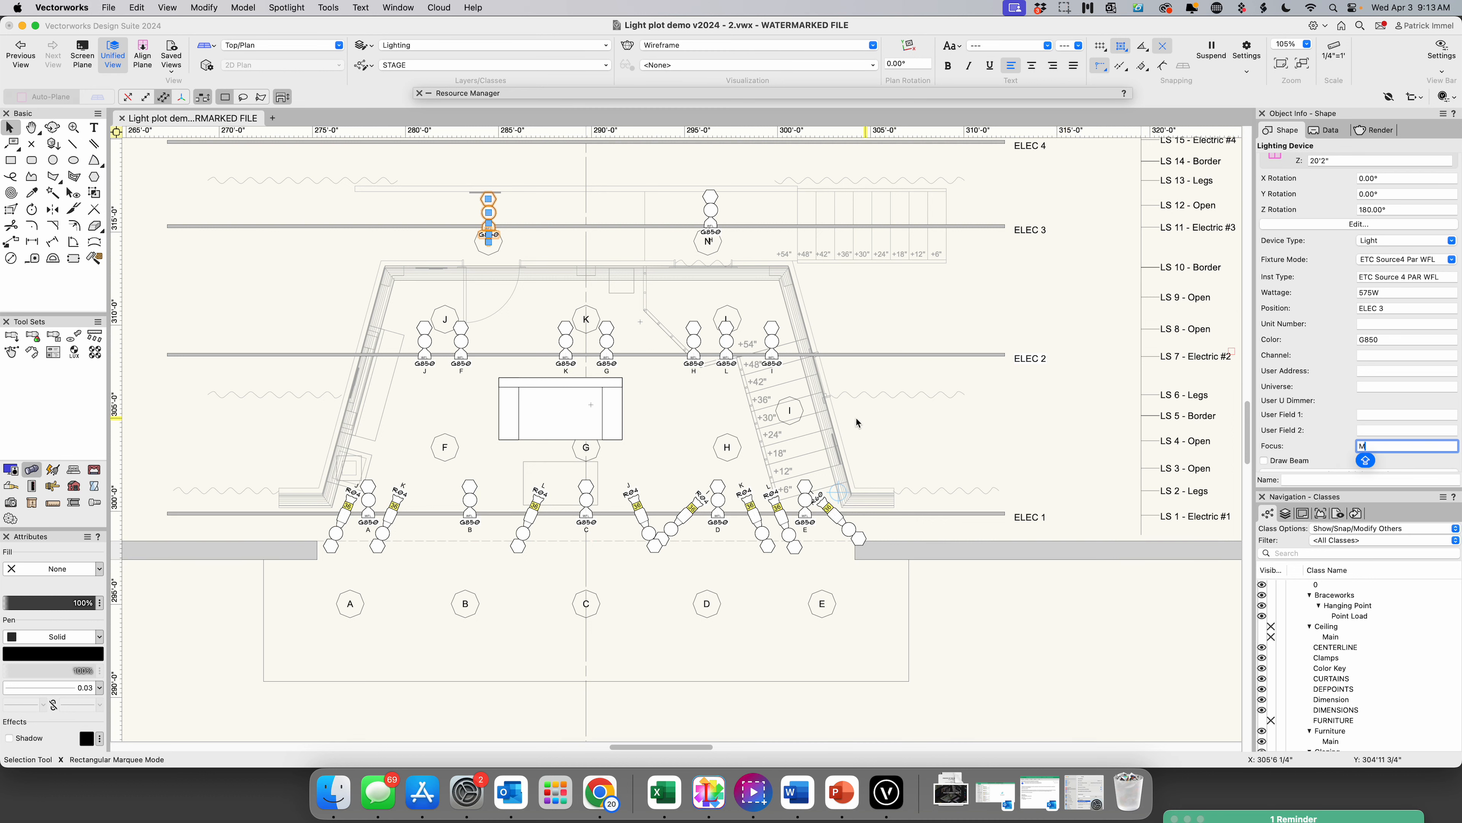
pyautogui.click(711, 215)
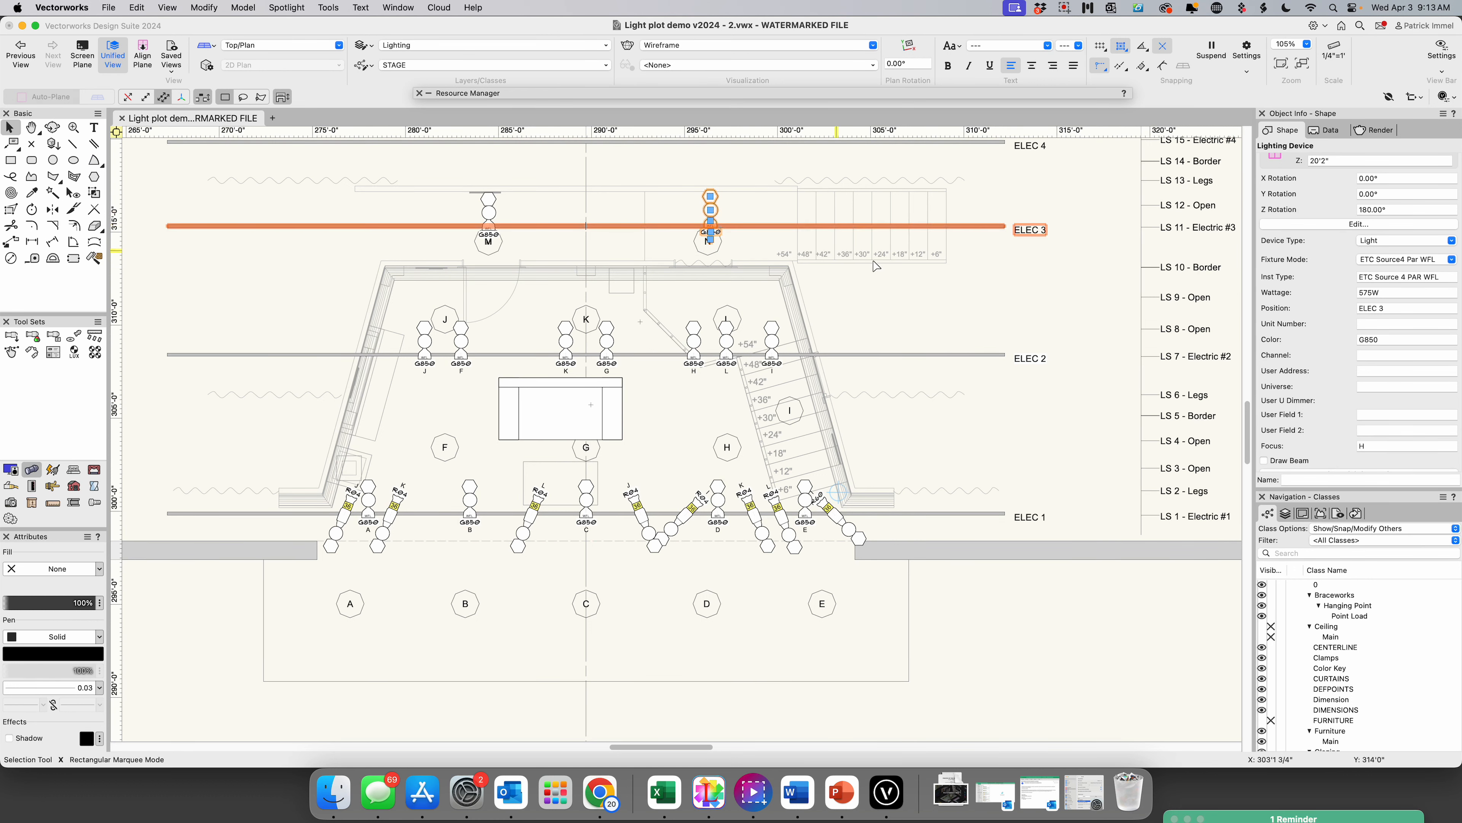